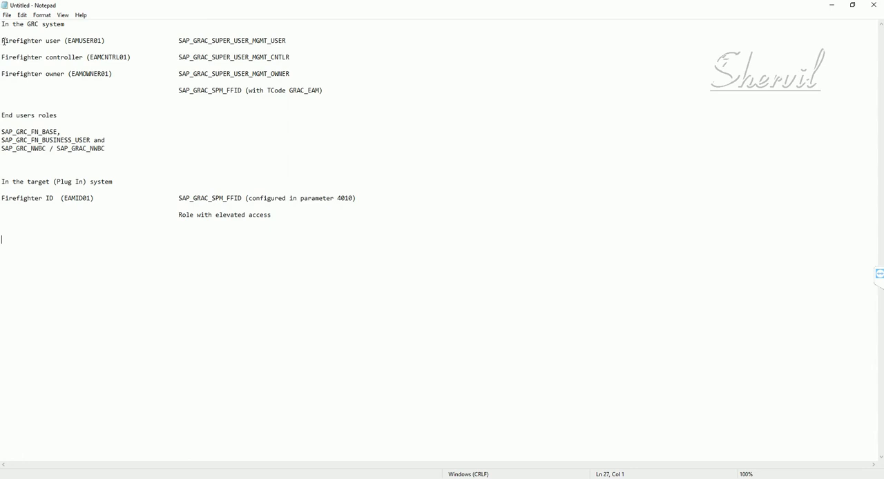
# - Examine the firefighter user entry under the GRC system and the heading for the target (Plug In) system
pyautogui.moveTo(4, 40)
pyautogui.mouseDown()
pyautogui.moveTo(61, 40)
pyautogui.moveTo(1, 40)
pyautogui.mouseUp()
pyautogui.click(62, 40)
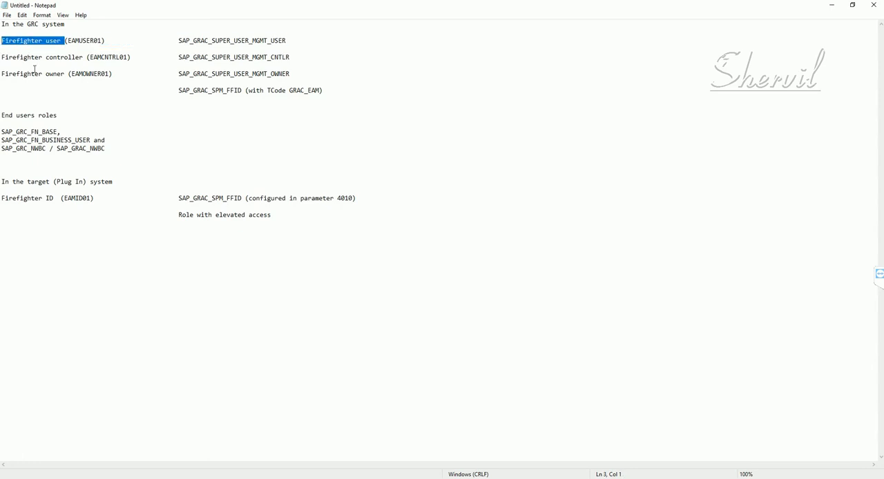
pyautogui.click(56, 40)
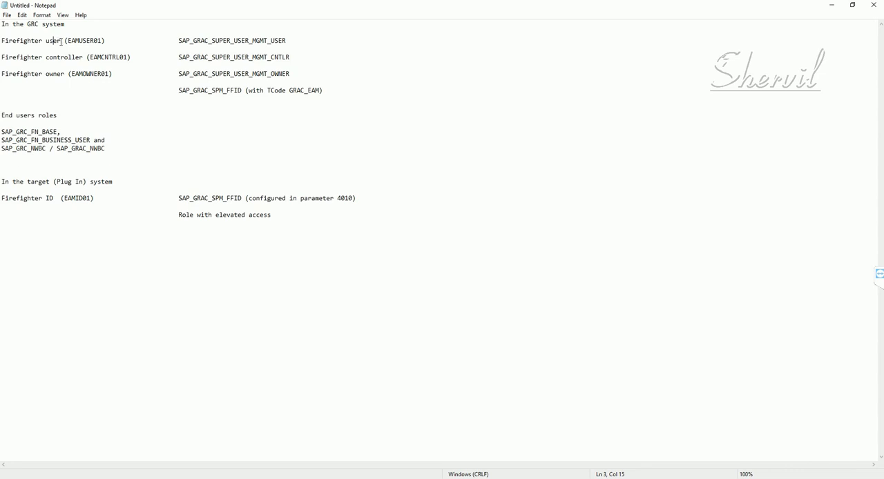
pyautogui.moveTo(60, 41); pyautogui.dragTo(1, 41)
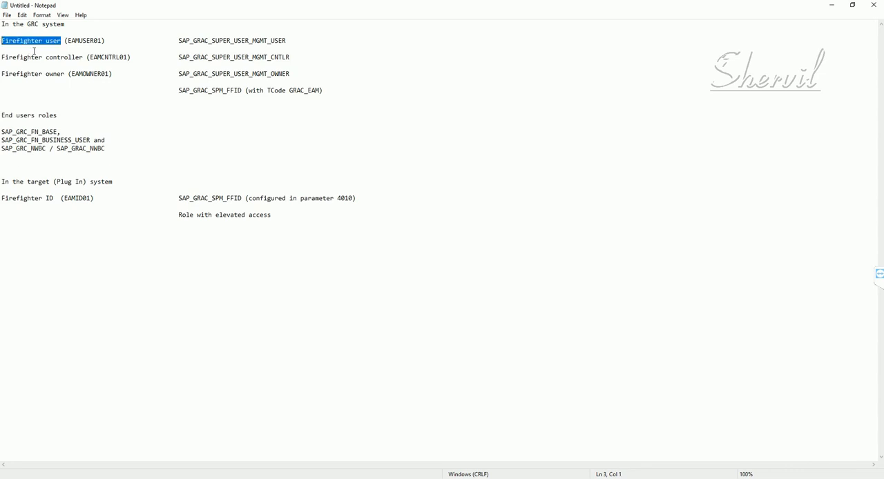
pyautogui.click(118, 182)
pyautogui.keyDown('shift'); pyautogui.click(101, 182); pyautogui.keyUp('shift')
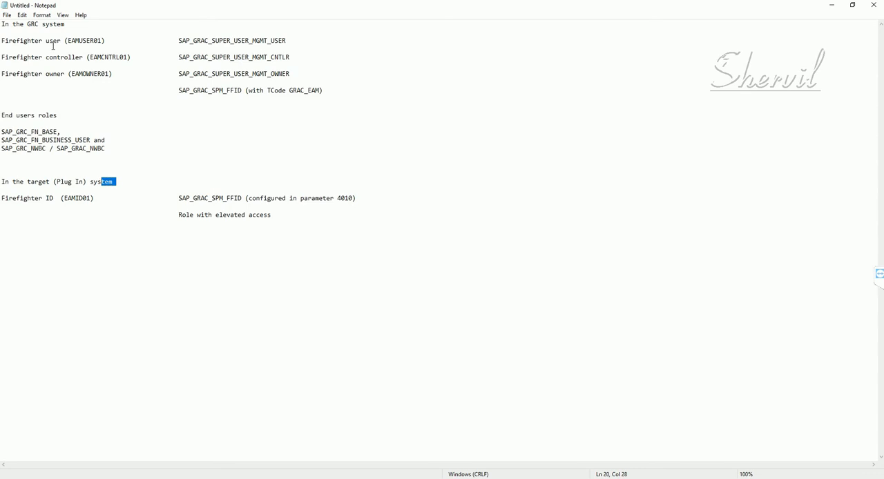
pyautogui.moveTo(123, 181); pyautogui.dragTo(0, 181)
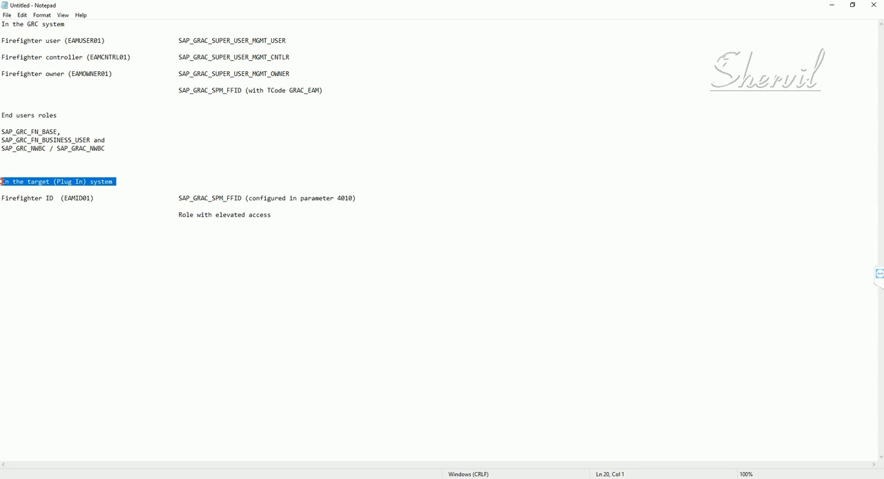
pyautogui.click(78, 212)
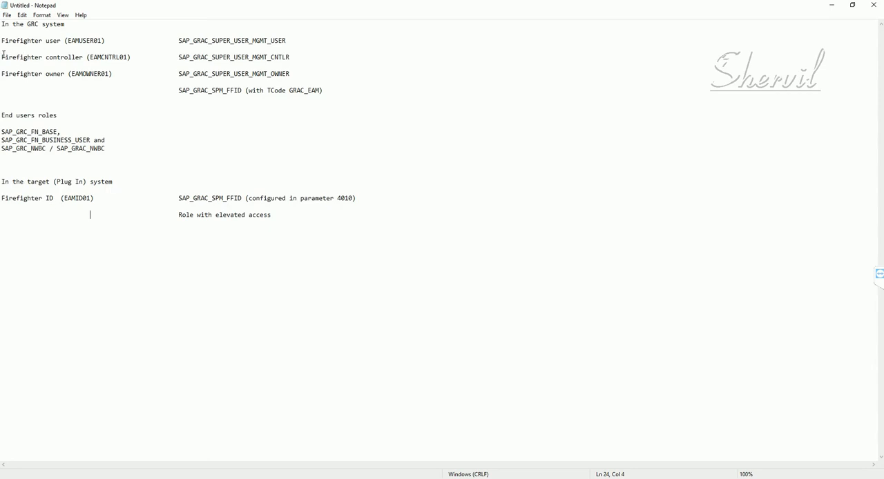
# - Review the firefighter controller entry and its role SAP_GRAC_SUPER_USER_MGMT_CNTLR in the notes
pyautogui.moveTo(2, 58); pyautogui.dragTo(298, 59)
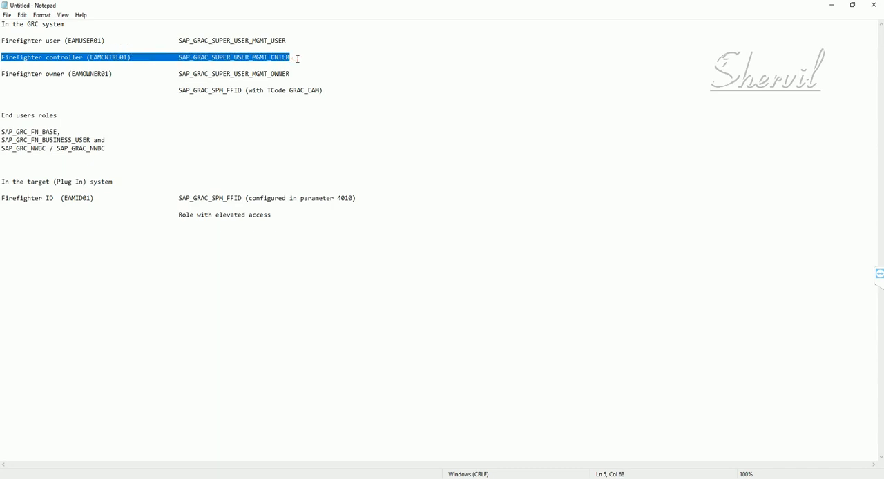
pyautogui.click(112, 65)
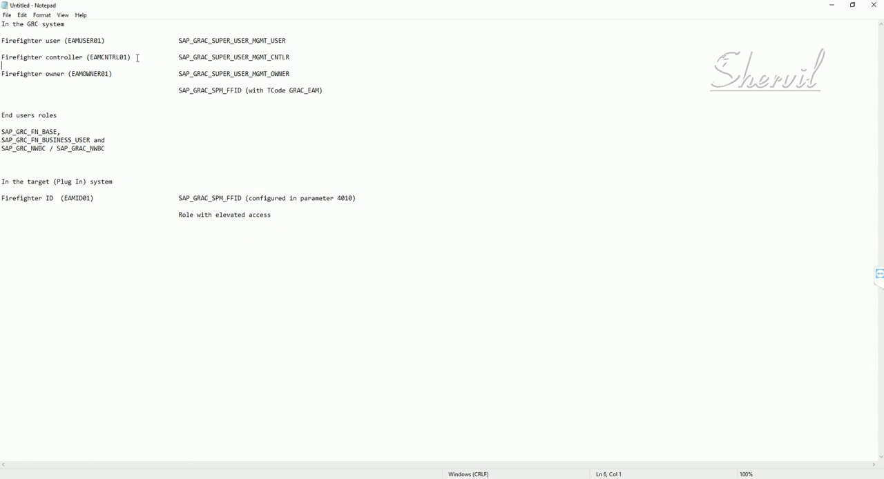
pyautogui.click(138, 58)
pyautogui.moveTo(3, 58); pyautogui.dragTo(128, 58)
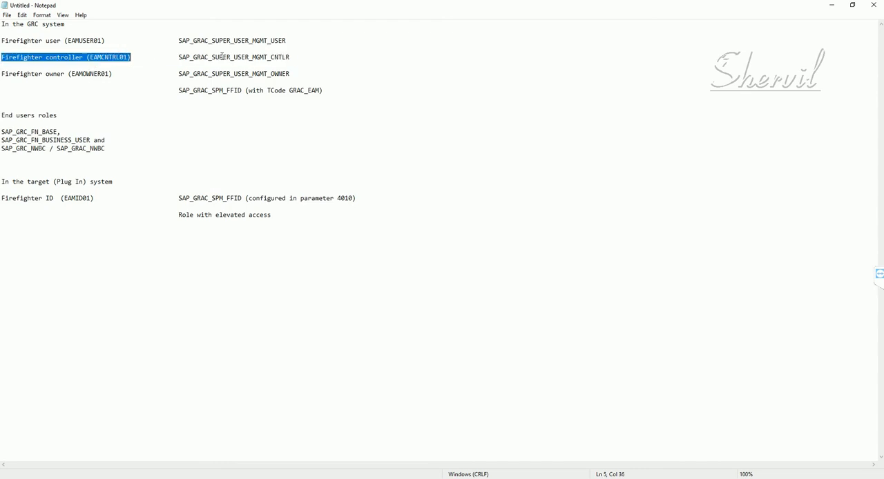
pyautogui.moveTo(293, 58); pyautogui.dragTo(175, 56)
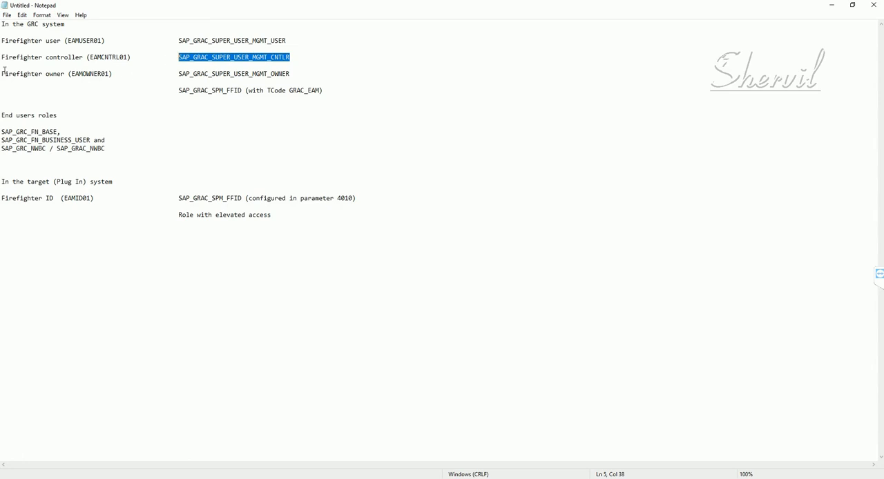
# - Review the firefighter owner entry and its role SAP_GRAC_SUPER_USER_MGMT_OWNER in the GRC system section
pyautogui.moveTo(2, 73); pyautogui.dragTo(118, 74)
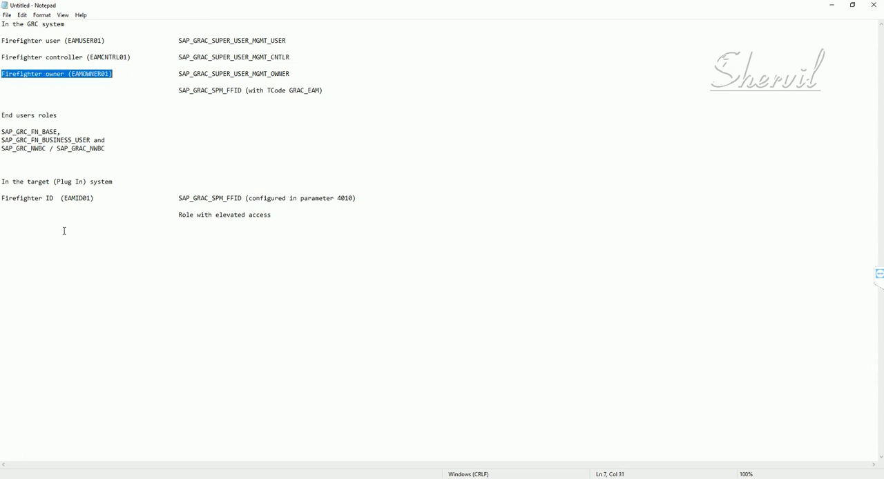
pyautogui.click(80, 196)
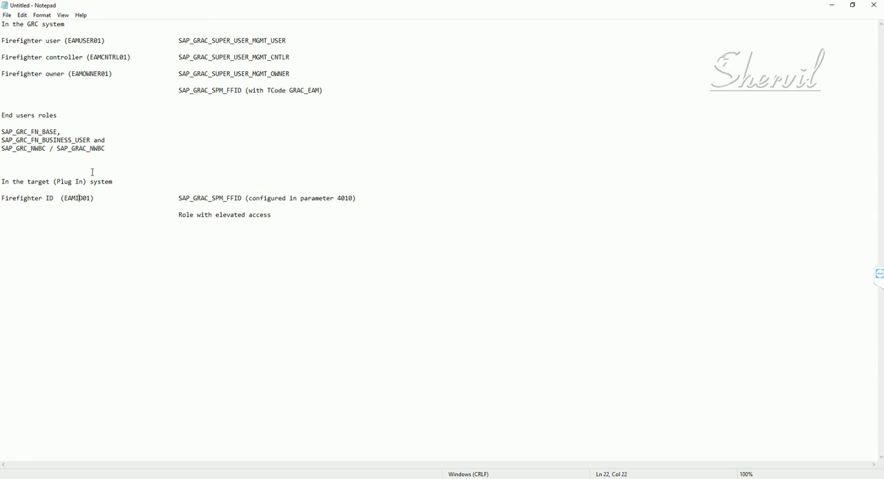
pyautogui.click(113, 74)
pyautogui.hotkey('shift', 'Left')
pyautogui.hotkey('shift', 'Left')
pyautogui.hotkey('shift', 'Left')
pyautogui.hotkey('shift', 'Left')
pyautogui.hotkey('shift', 'Left')
pyautogui.hotkey('shift', 'Left')
pyautogui.hotkey('shift', 'Left')
pyautogui.hotkey('shift', 'Left')
pyautogui.hotkey('shift', 'Left')
pyautogui.hotkey('shift', 'Left')
pyautogui.hotkey('shift', 'Left')
pyautogui.hotkey('shift', 'Left')
pyautogui.hotkey('shift', 'Left')
pyautogui.hotkey('shift', 'Left')
pyautogui.hotkey('shift', 'Left')
pyautogui.hotkey('shift', 'Left')
pyautogui.hotkey('shift', 'Left')
pyautogui.hotkey('shift', 'Left')
pyautogui.hotkey('shift', 'Left')
pyautogui.hotkey('shift', 'Left')
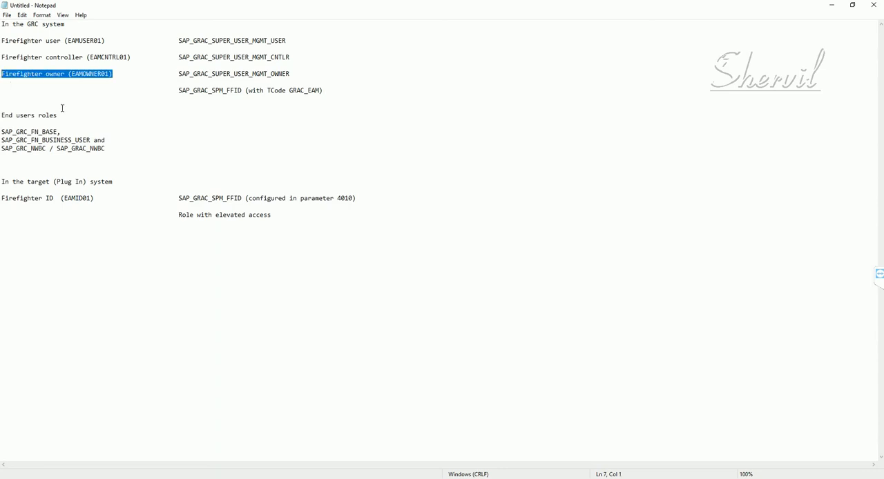
pyautogui.click(40, 24)
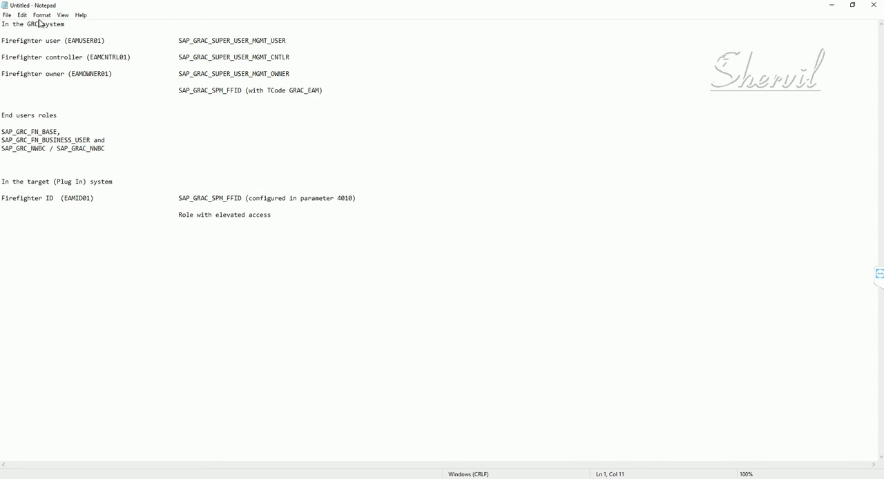
pyautogui.click(178, 73)
pyautogui.moveTo(238, 72); pyautogui.dragTo(293, 73)
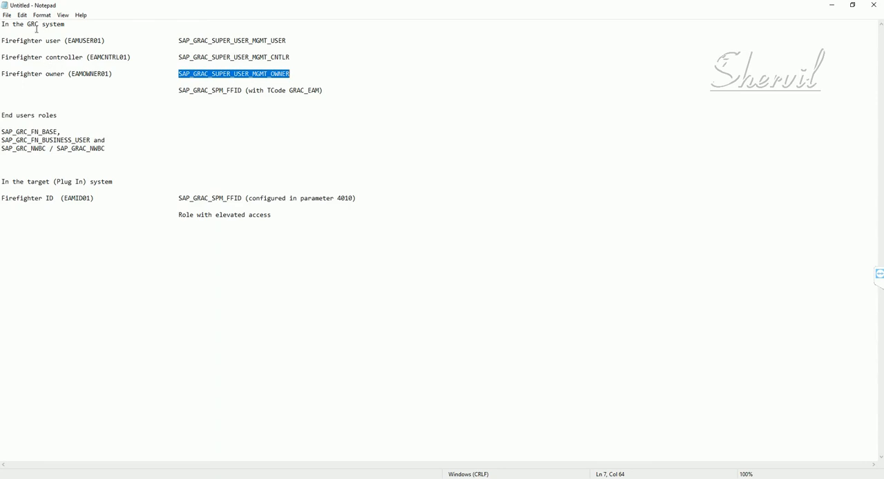
pyautogui.moveTo(39, 25); pyautogui.dragTo(24, 25)
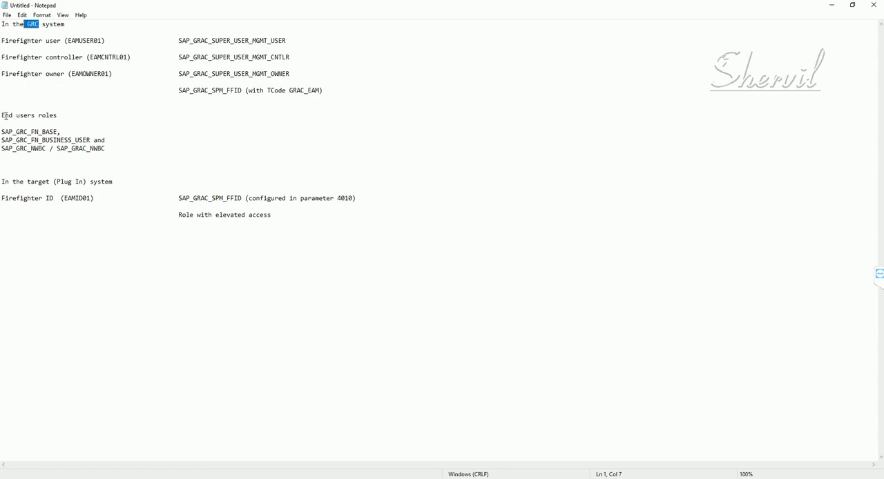
# - Examine the list of end users roles, including SAP_GRC_FN_BASE, SAP_GRC_FN_BUSINESS_USER and SAP_GRC_NWBC / SAP_GRAC_NWBC
pyautogui.moveTo(5, 132); pyautogui.dragTo(114, 148)
pyautogui.click(116, 147)
pyautogui.keyDown('shift'); pyautogui.click(2, 132); pyautogui.keyUp('shift')
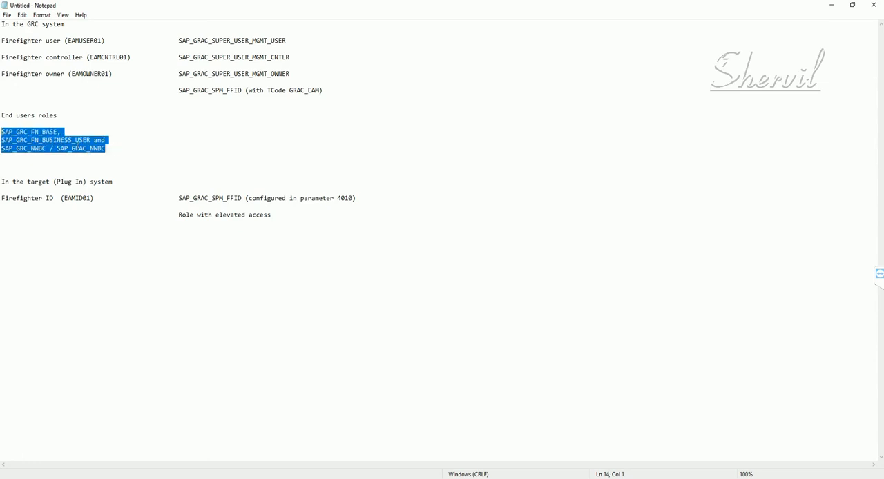
pyautogui.click(124, 140)
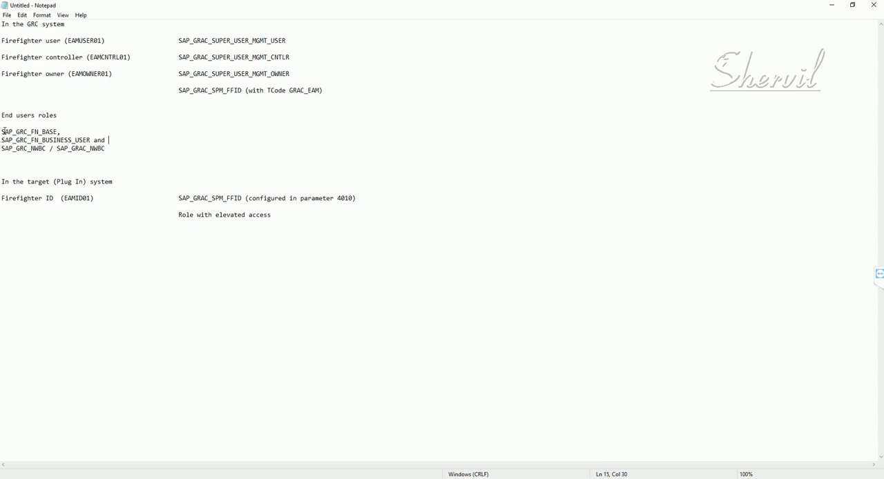
pyautogui.moveTo(2, 131); pyautogui.dragTo(59, 132)
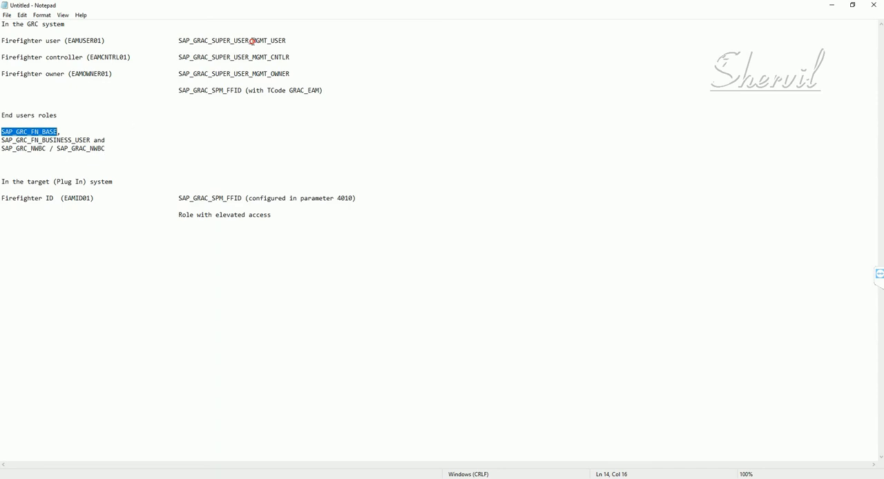
# - Compare the SAP_GRAC_SUPER_USER_MGMT roles listed for the firefighter user, controller and owner
pyautogui.click(252, 41)
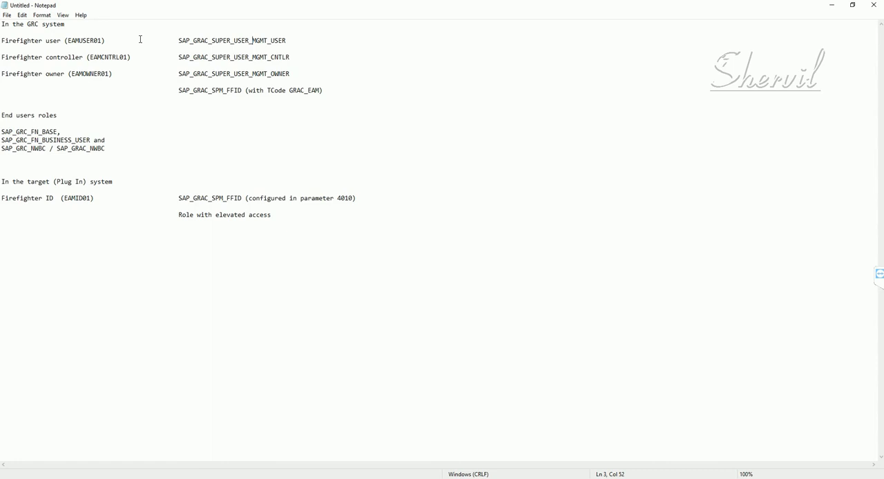
pyautogui.click(179, 41)
pyautogui.moveTo(212, 45); pyautogui.dragTo(279, 46)
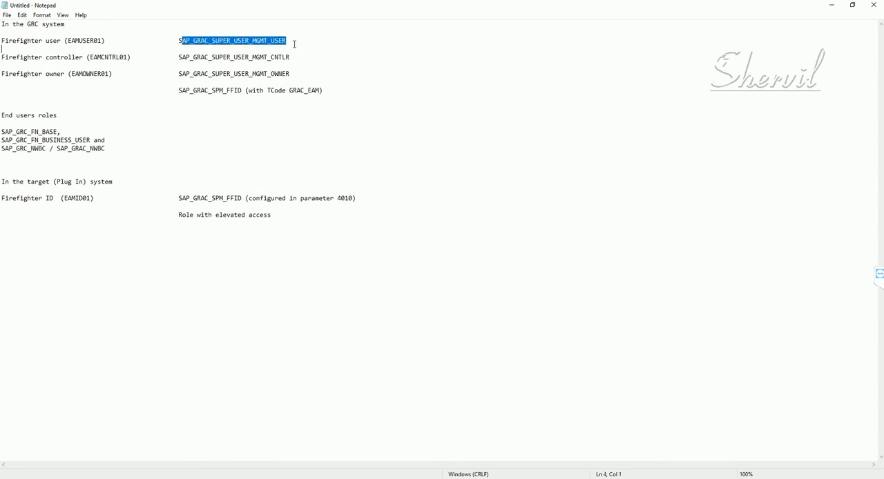
pyautogui.click(294, 41)
pyautogui.moveTo(286, 40); pyautogui.dragTo(178, 41)
pyautogui.click(304, 59)
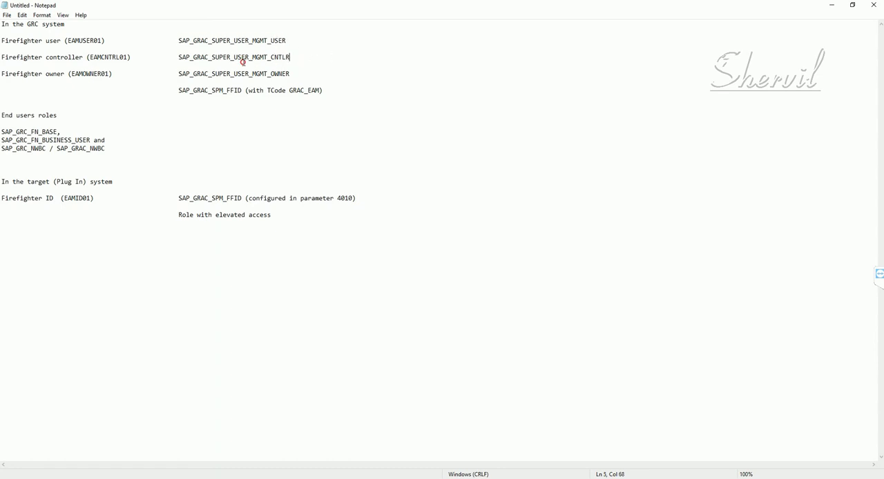
pyautogui.click(291, 41)
pyautogui.moveTo(286, 41); pyautogui.dragTo(177, 41)
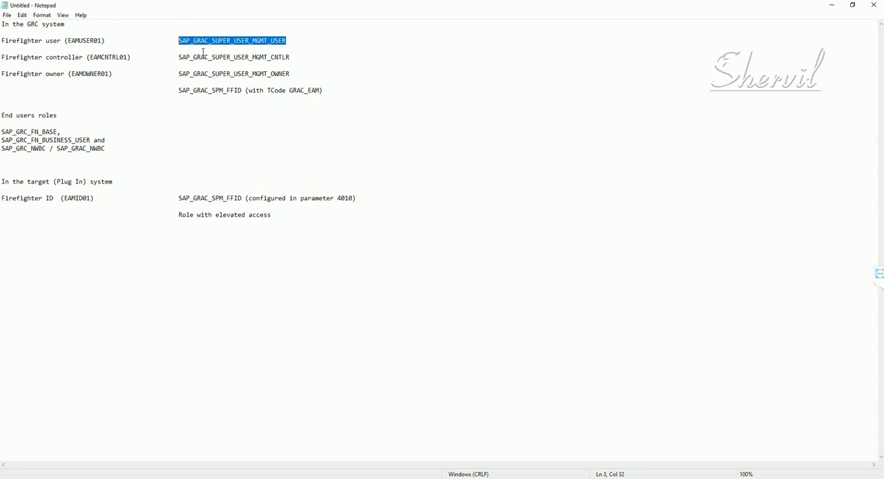
pyautogui.click(70, 57)
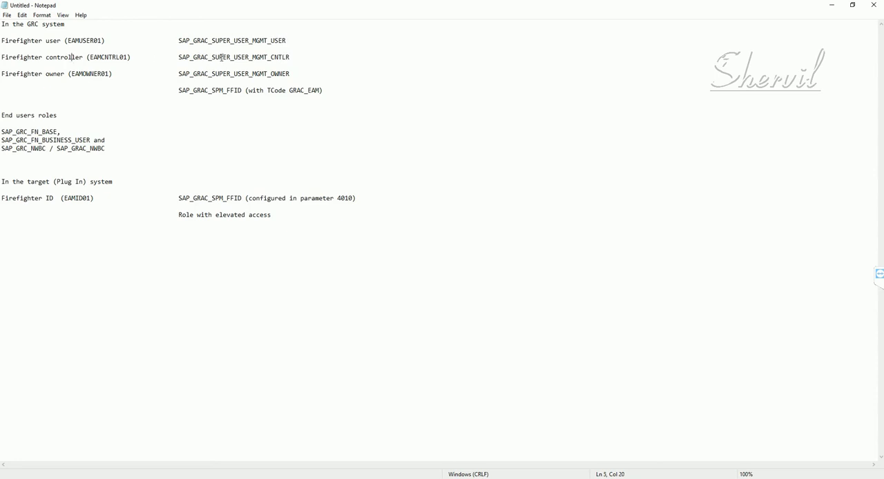
pyautogui.doubleClick(299, 58)
pyautogui.click(206, 62)
pyautogui.moveTo(289, 74); pyautogui.dragTo(220, 76)
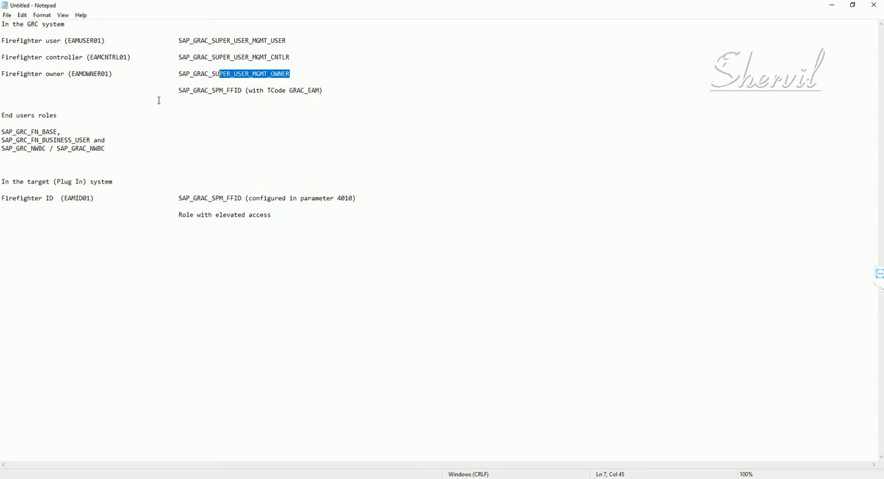
pyautogui.click(136, 102)
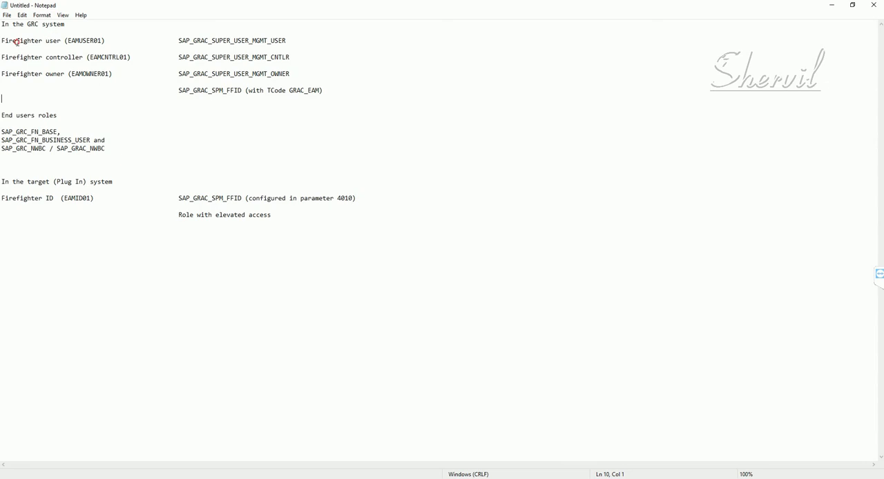
# - Compare the user IDs of the firefighter user, controller and owner in the GRC system with the Firefighter ID in the target system
pyautogui.moveTo(16, 41); pyautogui.dragTo(54, 41)
pyautogui.click(76, 57)
pyautogui.click(58, 73)
pyautogui.moveTo(67, 40); pyautogui.dragTo(102, 42)
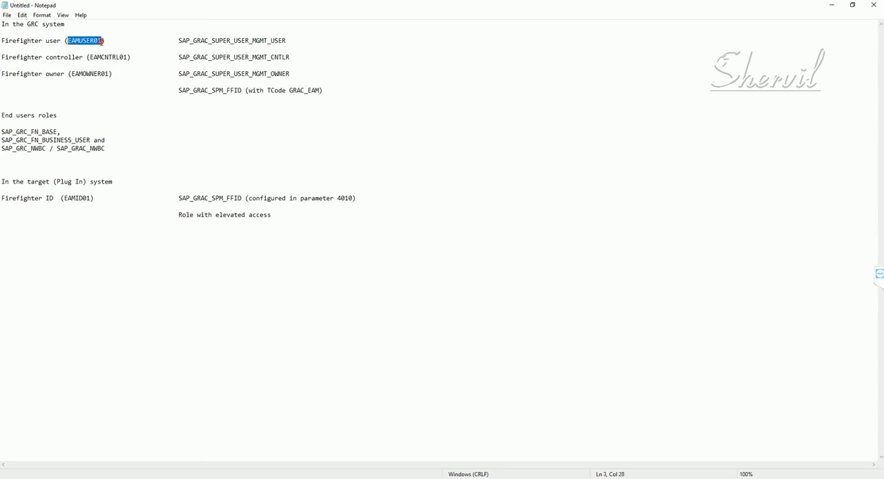
pyautogui.click(32, 40)
pyautogui.moveTo(75, 74); pyautogui.dragTo(105, 73)
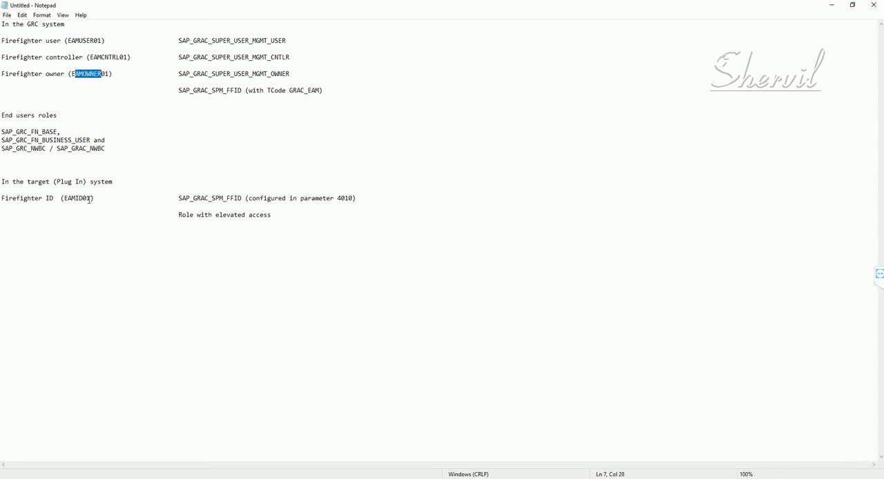
pyautogui.moveTo(94, 199); pyautogui.dragTo(60, 198)
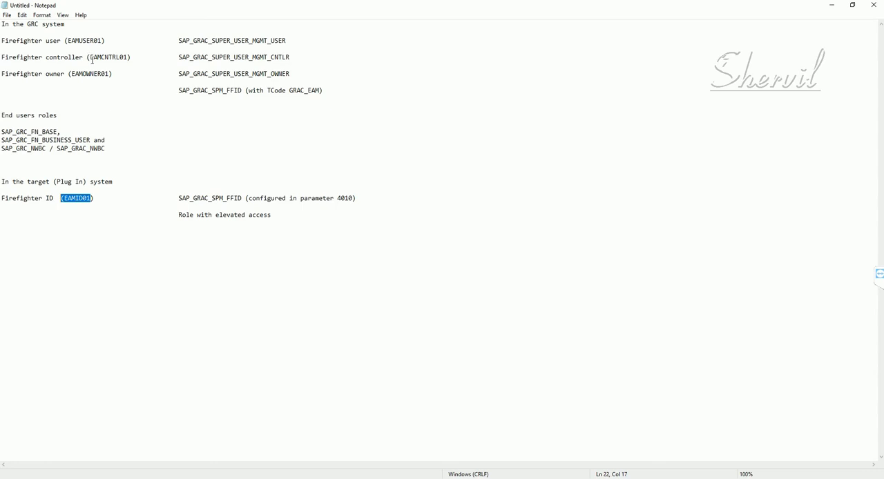
pyautogui.moveTo(91, 61); pyautogui.dragTo(127, 61)
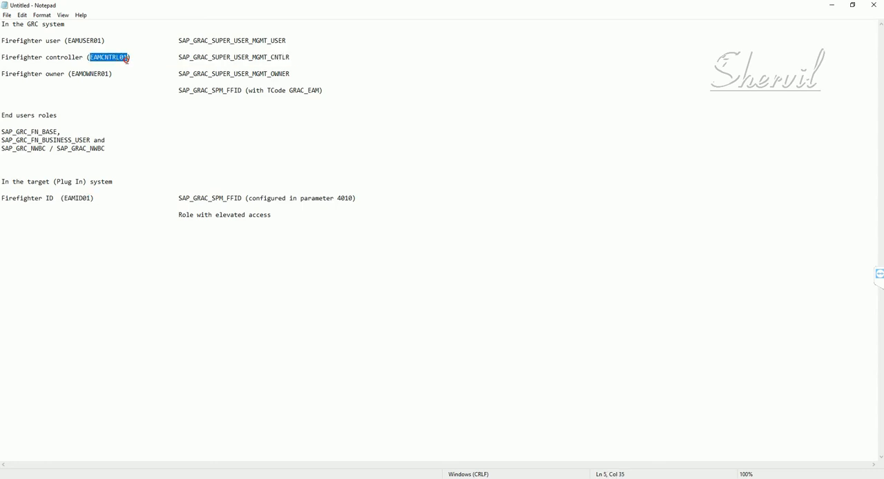
pyautogui.click(89, 199)
pyautogui.moveTo(81, 199); pyautogui.dragTo(65, 199)
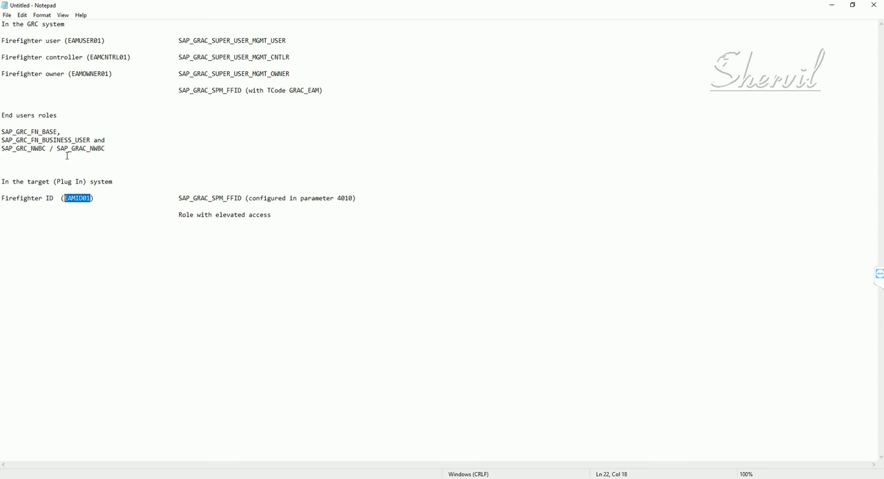
pyautogui.moveTo(69, 40)
pyautogui.mouseDown()
pyautogui.moveTo(104, 42)
pyautogui.moveTo(64, 43)
pyautogui.mouseUp()
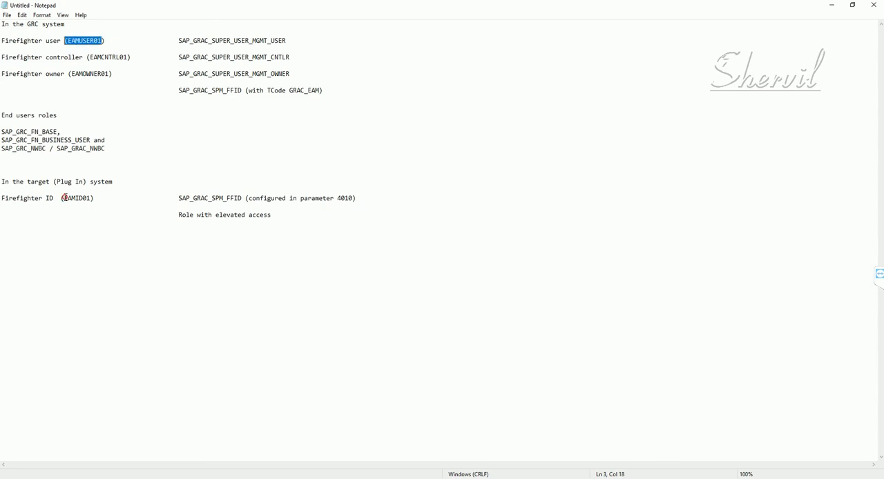
pyautogui.moveTo(64, 198); pyautogui.dragTo(92, 198)
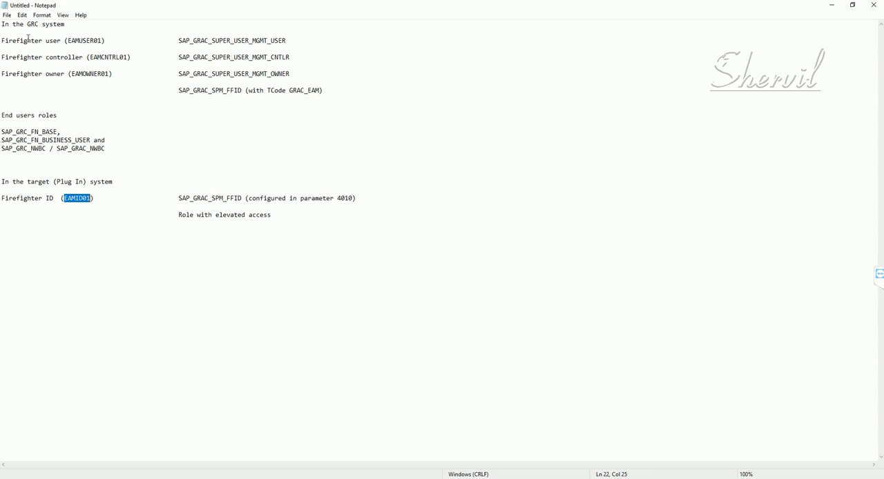
pyautogui.moveTo(27, 40); pyautogui.dragTo(2, 40)
pyautogui.click(119, 74)
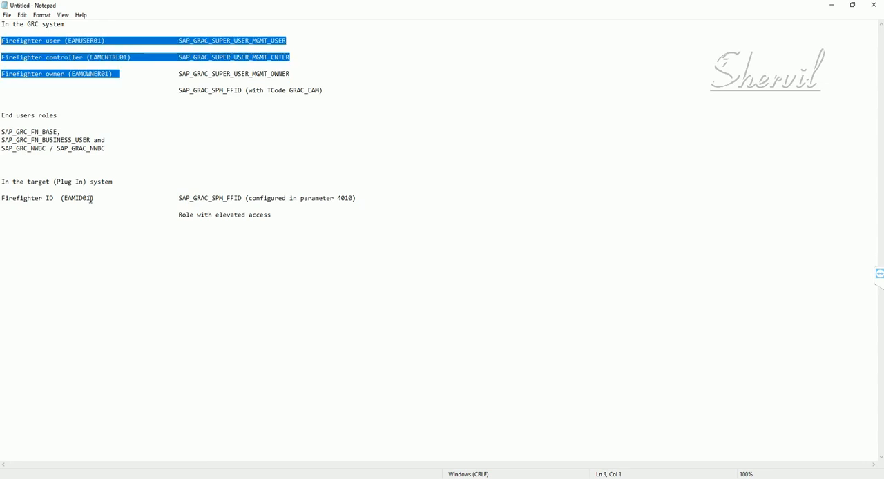
pyautogui.moveTo(98, 198); pyautogui.dragTo(1, 198)
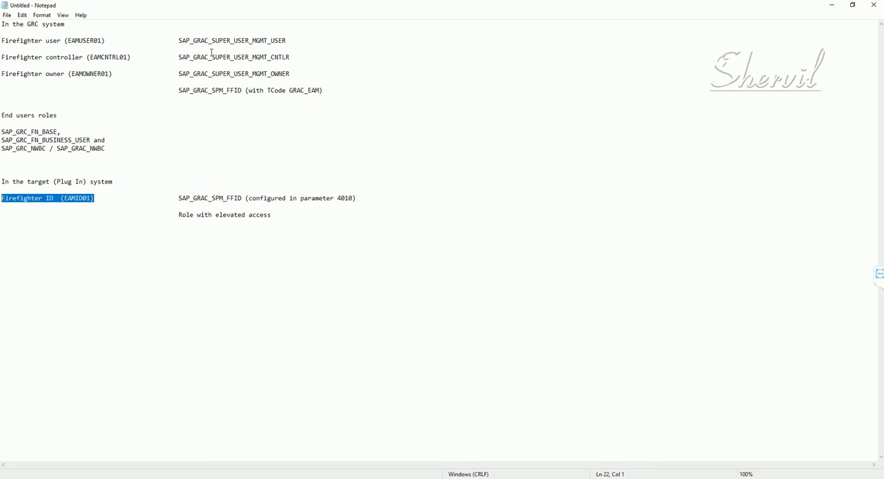
# - Copy the firefighter user's role name SAP_GRAC_SUPER_USER_MGMT_USER from the GRC system section of the notes
pyautogui.moveTo(179, 40); pyautogui.dragTo(293, 41)
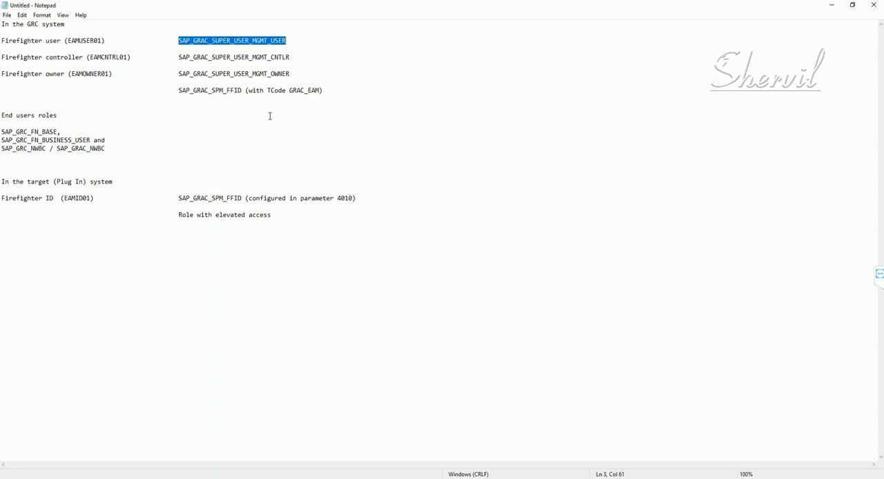
pyautogui.click(82, 40)
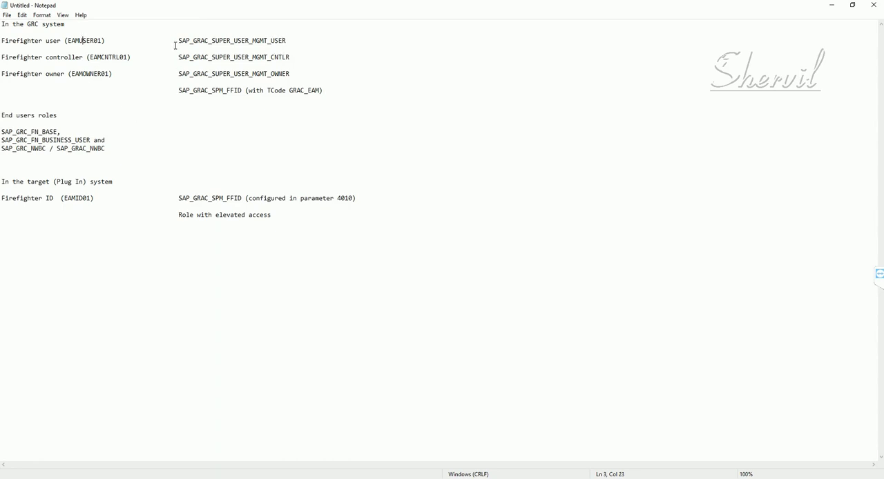
pyautogui.moveTo(179, 40); pyautogui.dragTo(288, 39)
pyautogui.hotkey('ctrl', 'c')
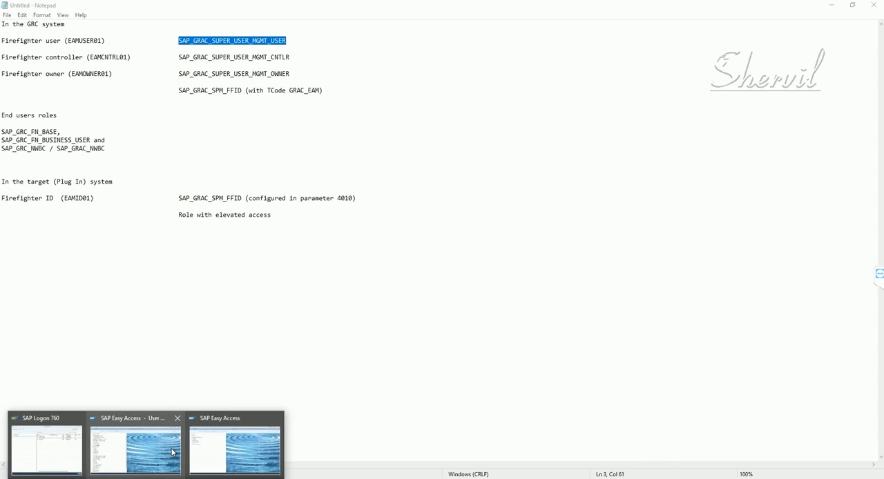
# - Switch to the SAP Easy Access user menu session and open Role Maintenance with transaction PFCG
pyautogui.click(138, 447)
pyautogui.click(46, 50)
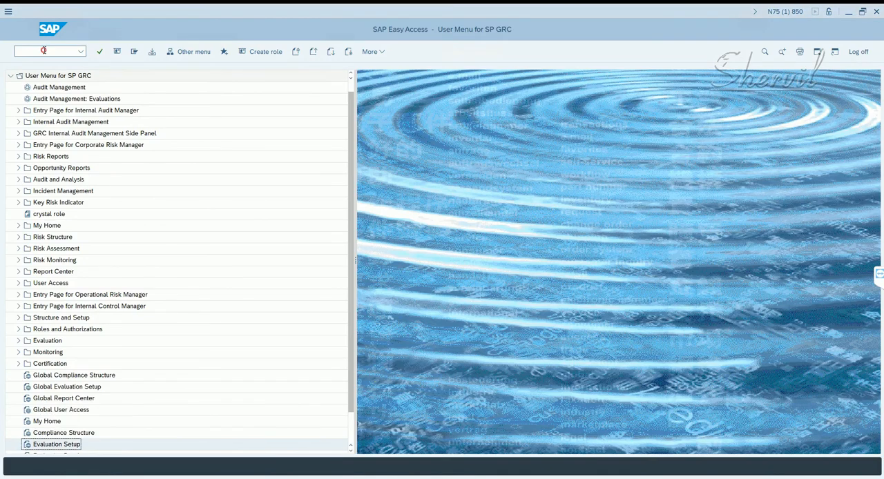
pyautogui.write('pf')
pyautogui.press('BackSpace')
pyautogui.press('BackSpace')
pyautogui.write('pfcg')
pyautogui.press('Return')
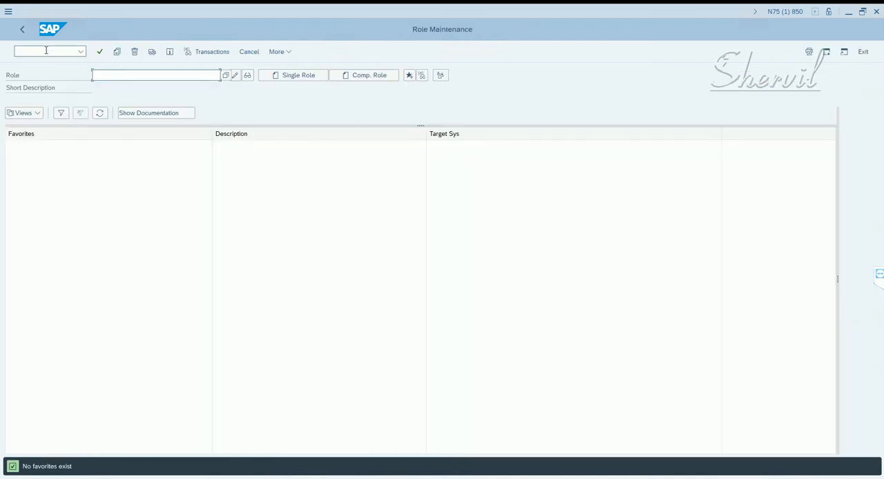
# - Enter the copied role name SAP_GRAC_SUPER_USER_MGMT_USER as the role in Role Maintenance
pyautogui.hotkey('ctrl', 'v')
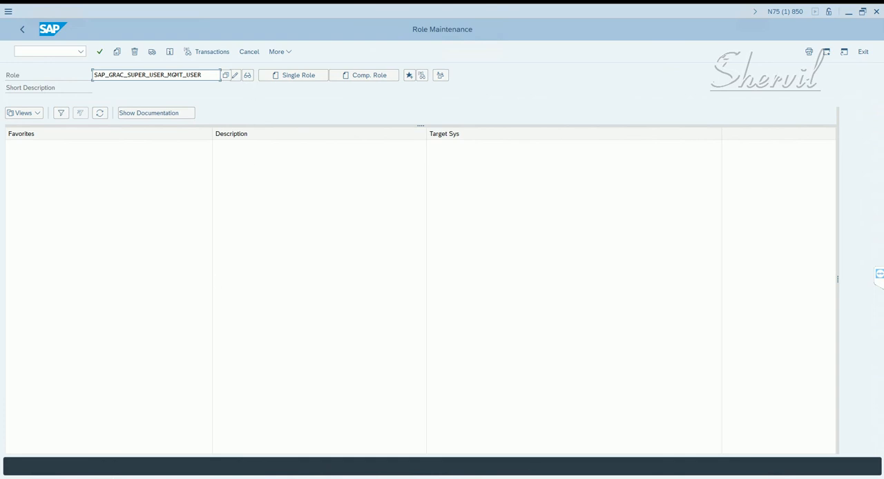
pyautogui.click(183, 75)
pyautogui.hotkey('ctrl', 'a')
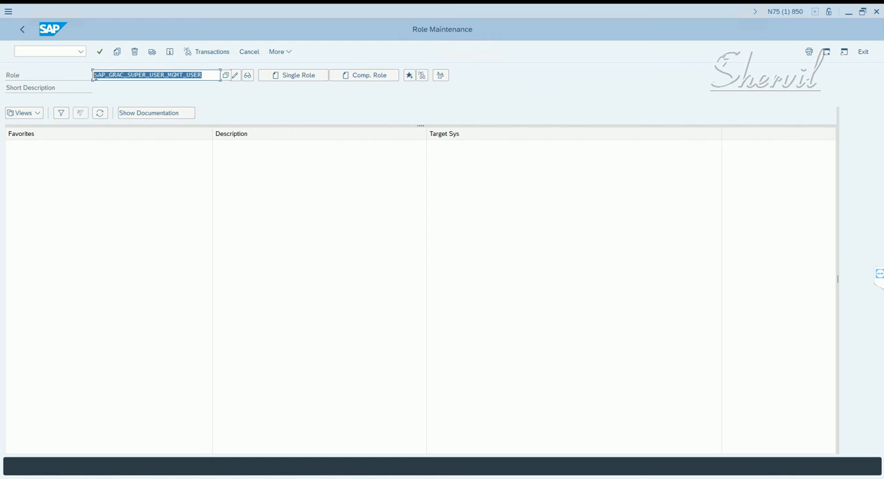
# - Rewrite the beginning of the role name with an X: prefix as X:SAP_GRAC_SUPER_, clearing the remaining old text
pyautogui.click(99, 78)
pyautogui.write('Z')
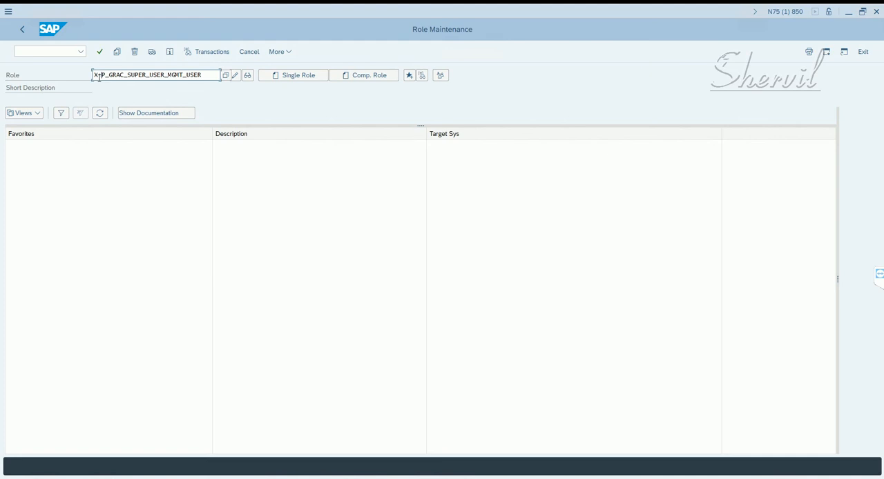
pyautogui.write('S')
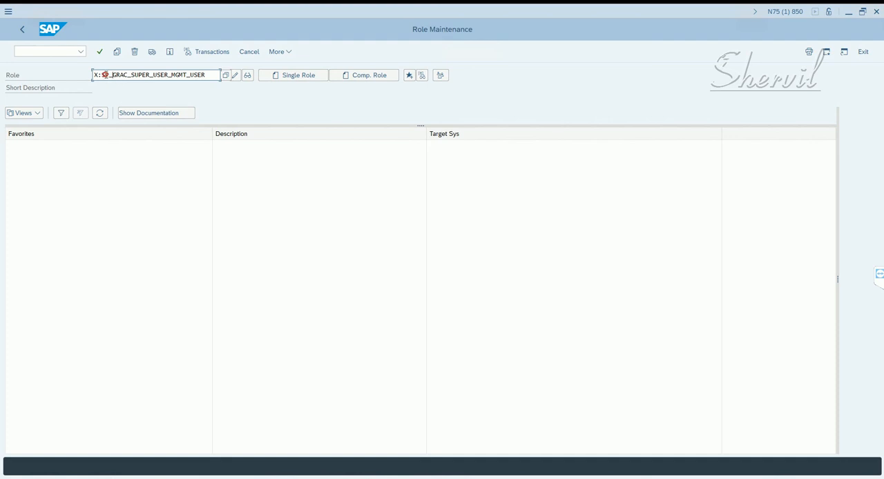
pyautogui.hotkey('shift', 'End')
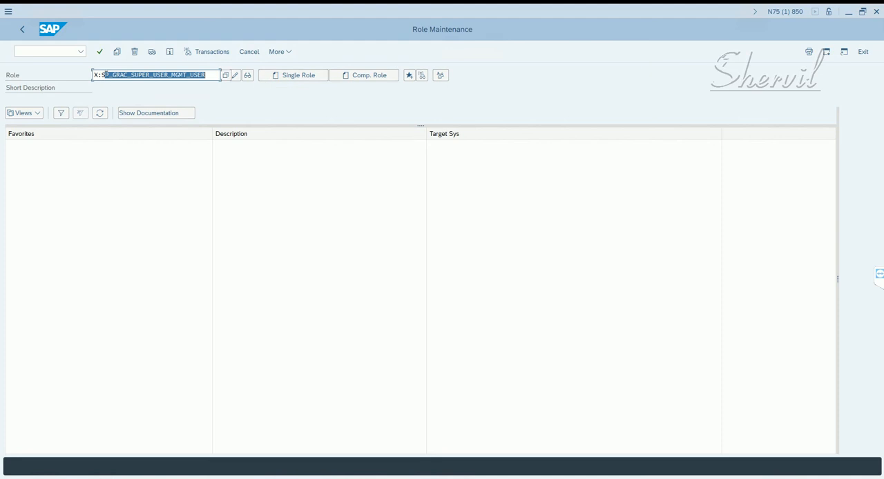
pyautogui.click(107, 76)
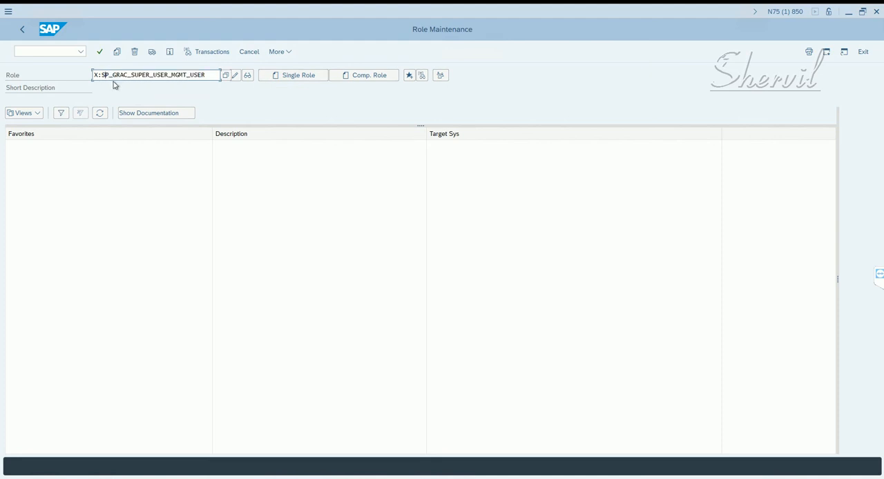
pyautogui.press('Delete')
pyautogui.press('Delete')
pyautogui.press('Delete')
pyautogui.press('Delete')
pyautogui.press('Delete')
pyautogui.press('Delete')
pyautogui.press('Delete')
pyautogui.press('Delete')
pyautogui.press('Delete')
pyautogui.press('Delete')
pyautogui.press('Delete')
pyautogui.press('Delete')
pyautogui.press('Delete')
pyautogui.press('Delete')
pyautogui.press('Delete')
pyautogui.press('Delete')
pyautogui.press('Delete')
pyautogui.press('Delete')
pyautogui.press('Delete')
pyautogui.press('Delete')
pyautogui.write('AP_GRAC_U')
pyautogui.press('BackSpace')
pyautogui.write('SUPER_')
# - Complete the role name as X:SAP_GRAC_SUPER_USER_MGMT_USR, checking it against the notes, and create it as a single role
pyautogui.hotkey('alt', 'Tab')
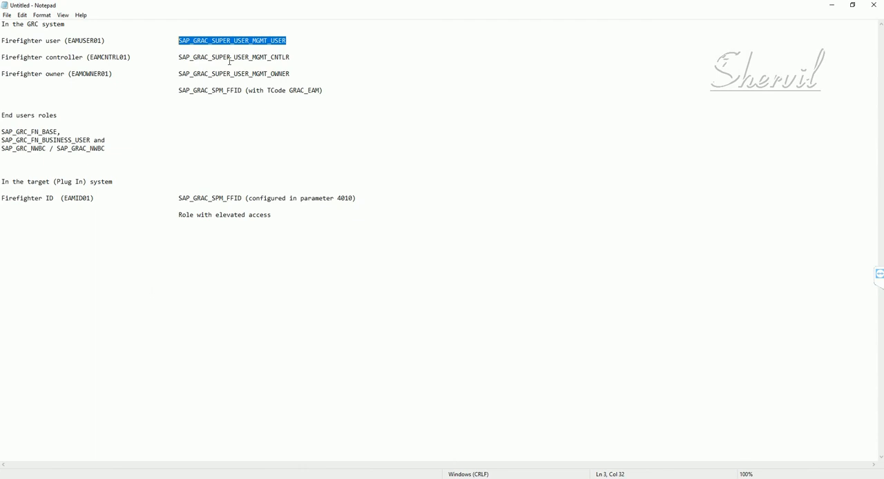
pyautogui.hotkey('alt', 'Tab')
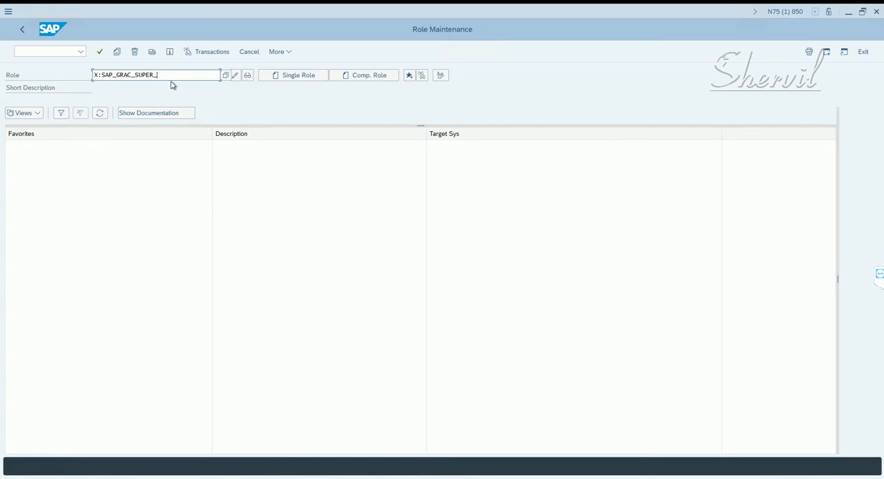
pyautogui.write('USER_MGMT')
pyautogui.hotkey('alt', 'Tab')
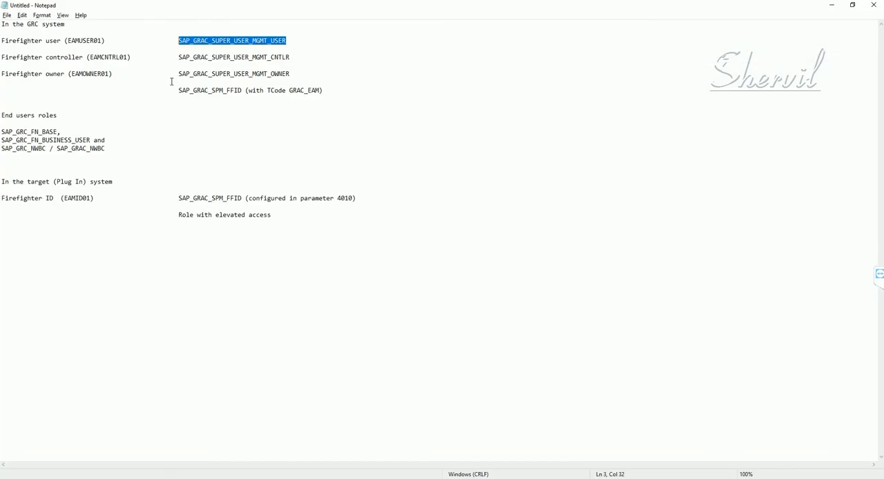
pyautogui.hotkey('alt', 'Tab')
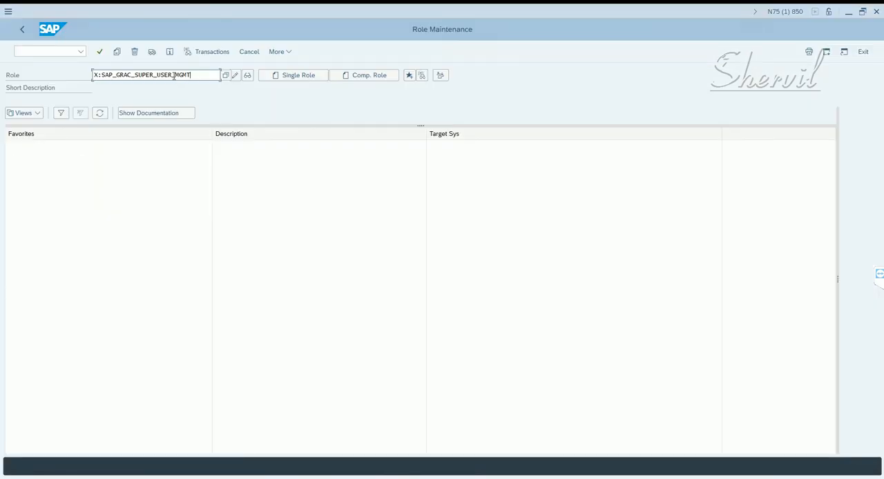
pyautogui.write('_USE')
pyautogui.click(299, 77)
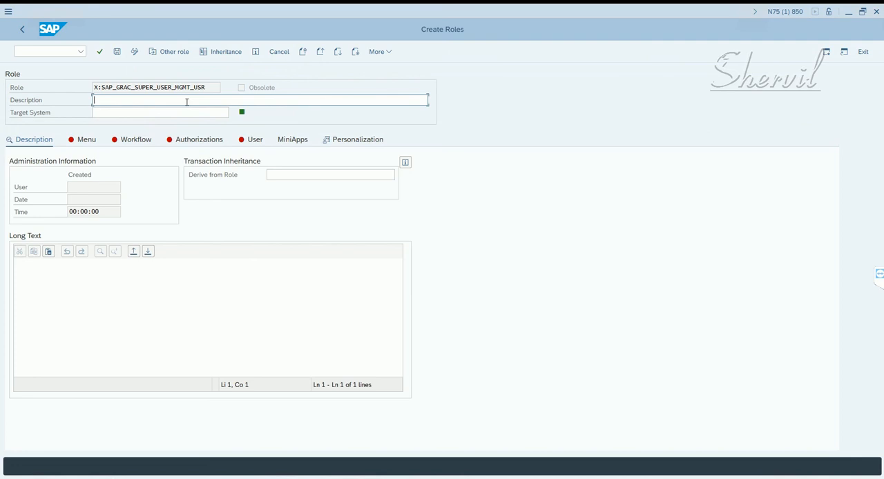
# - Describe the new role as "Super User Management User" and save it
pyautogui.write('Super User Management User')
pyautogui.press('Return')
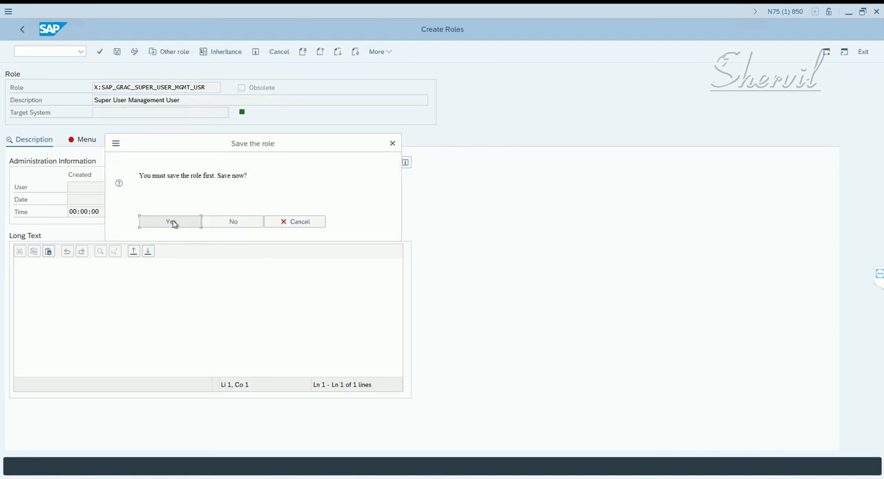
pyautogui.click(172, 222)
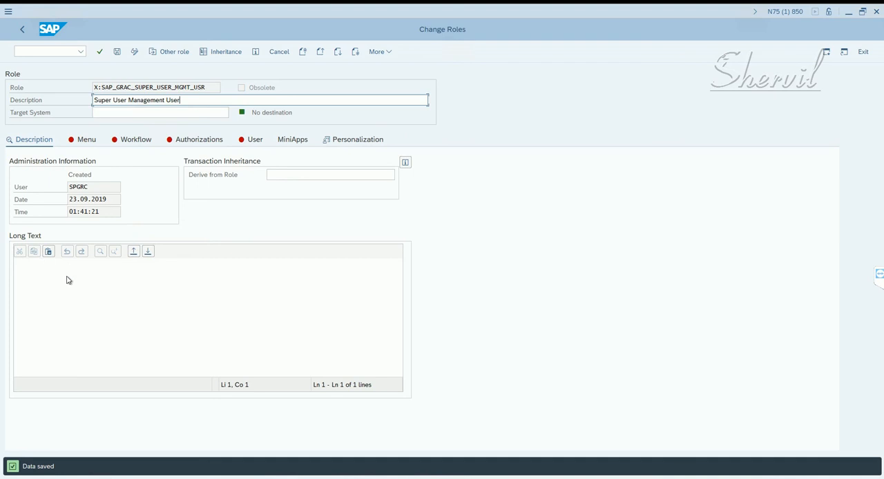
# - Start assigning transactions to the role menu and enter GRAC_EAM as the first transaction code
pyautogui.click(87, 143)
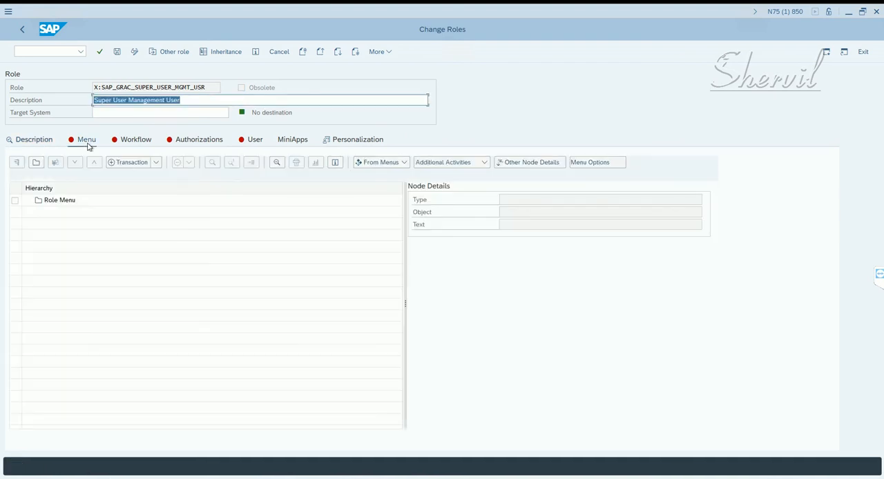
pyautogui.click(126, 164)
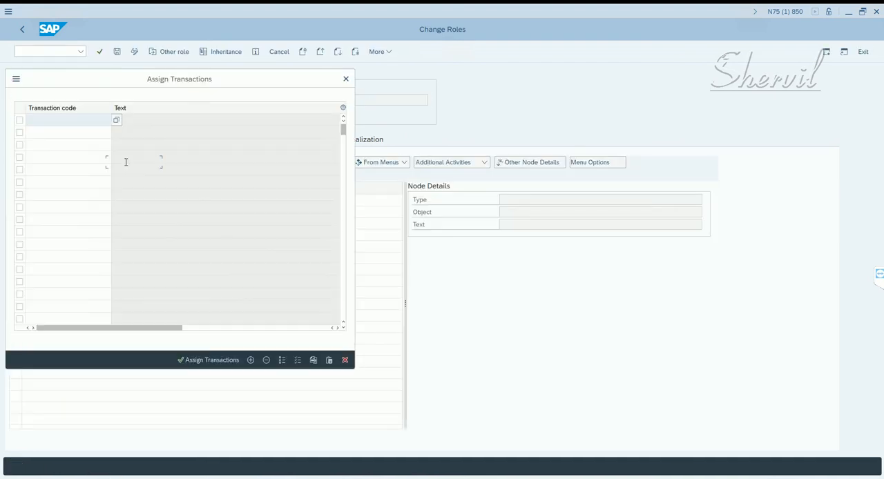
pyautogui.write('GRAC_EAM')
pyautogui.press('Return')
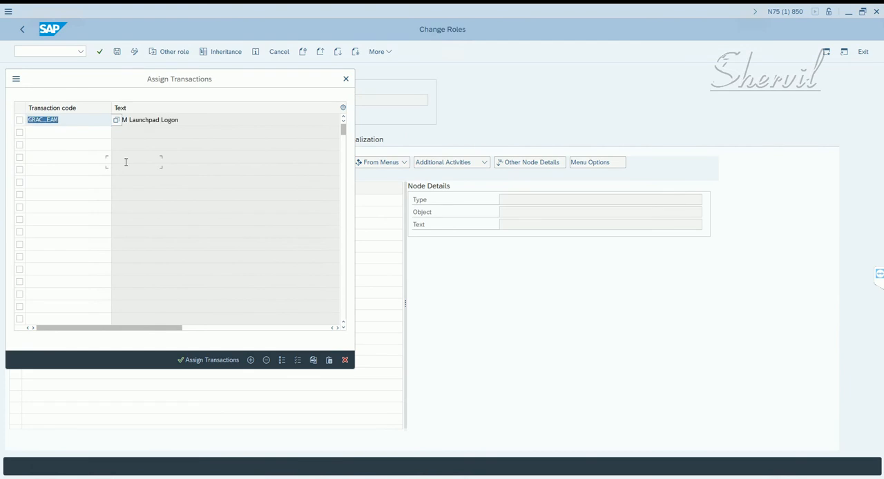
pyautogui.click(198, 120)
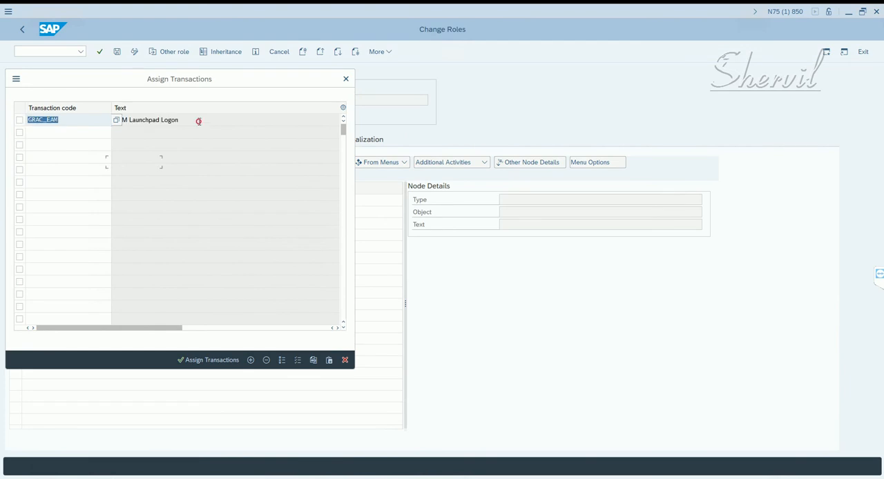
# - Add transaction code GRAC_SPM below GRAC_EAM, assign both transactions to the role menu and save the role
pyautogui.click(80, 134)
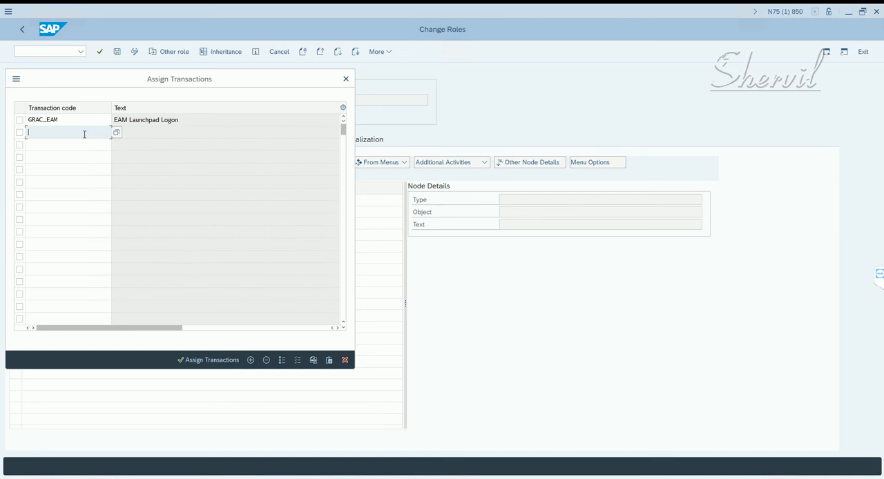
pyautogui.write('GRAC_')
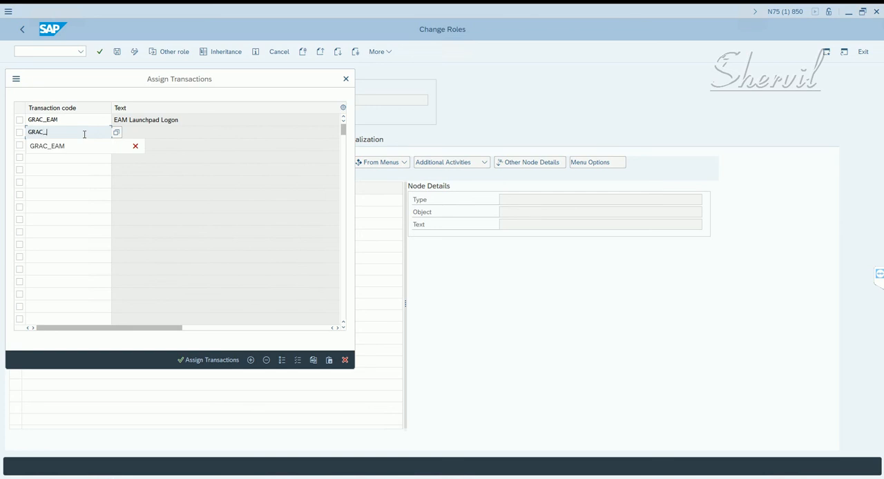
pyautogui.write('SPM')
pyautogui.press('Return')
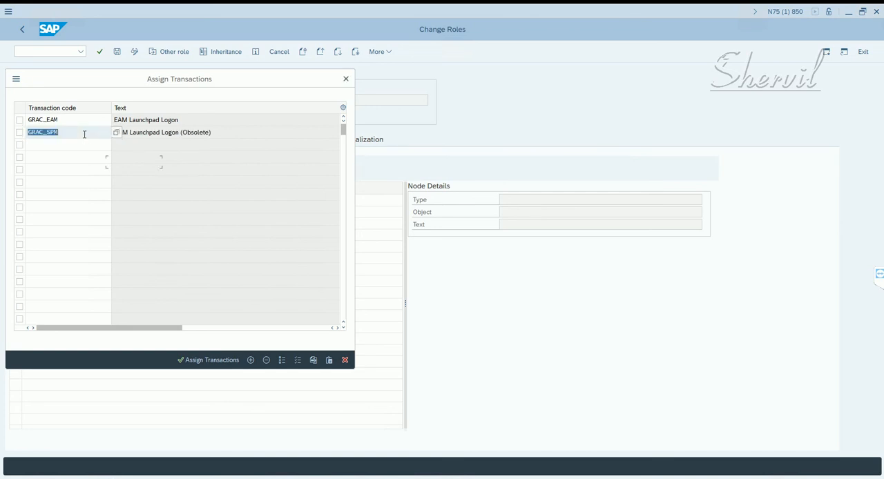
pyautogui.click(139, 133)
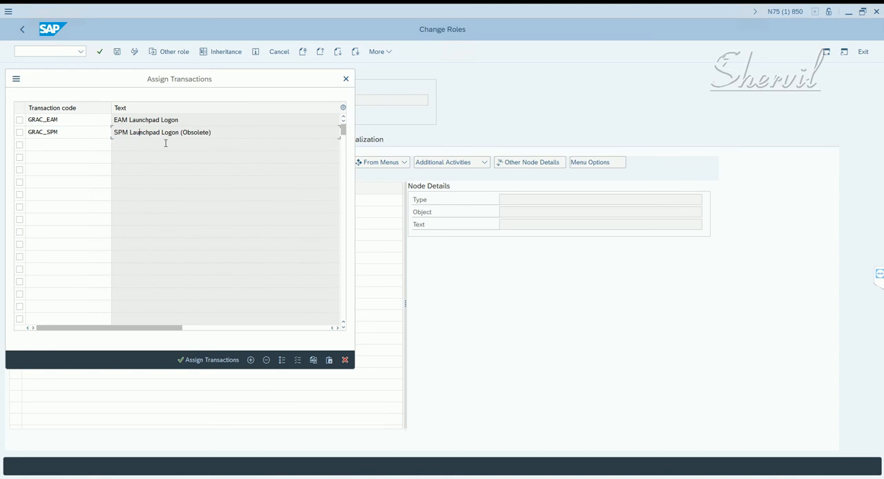
pyautogui.doubleClick(51, 132)
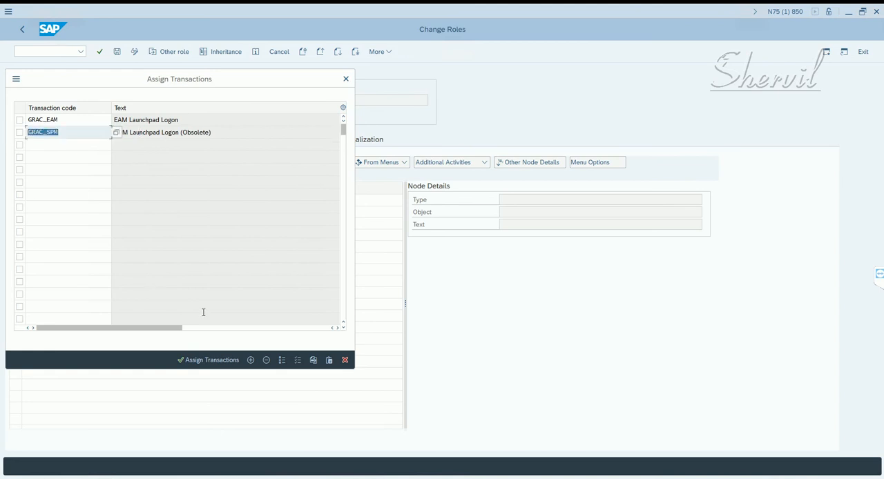
pyautogui.click(85, 132)
pyautogui.moveTo(217, 132); pyautogui.dragTo(169, 135)
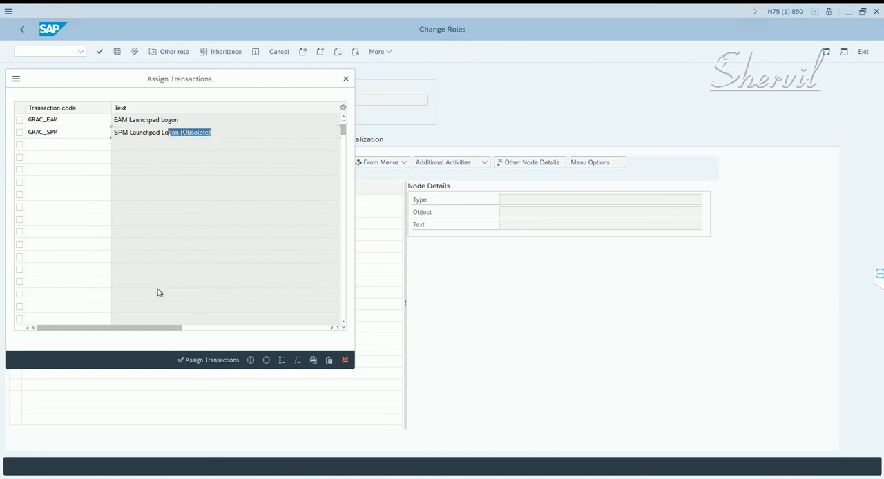
pyautogui.click(199, 359)
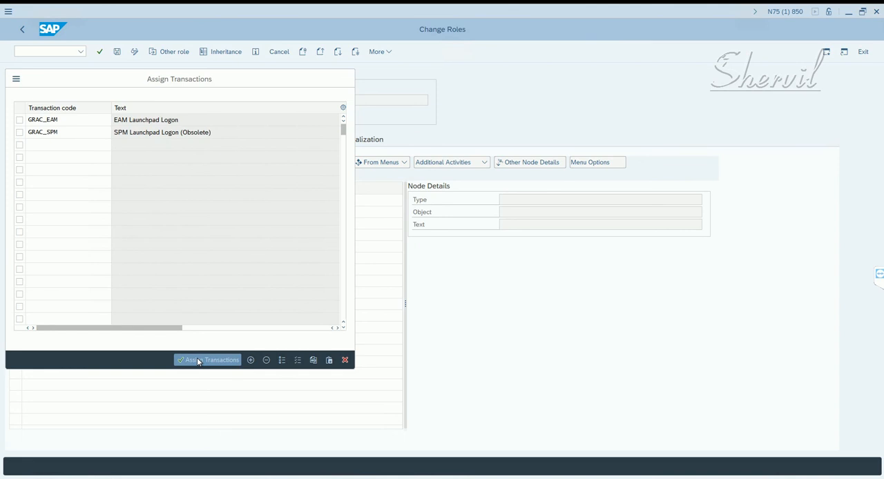
pyautogui.click(117, 53)
# - Edit the role's authorization data, giving full authorization to the Plan Version organizational level and to all unmaintained fields
pyautogui.click(176, 140)
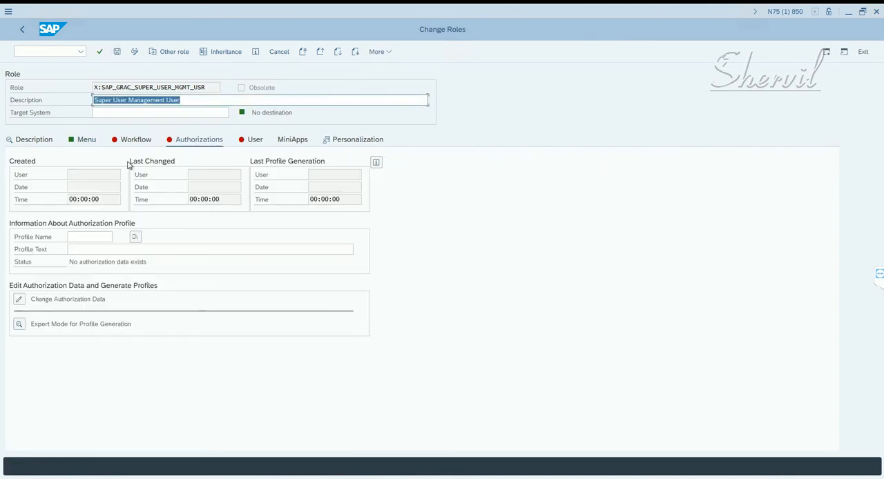
pyautogui.click(19, 308)
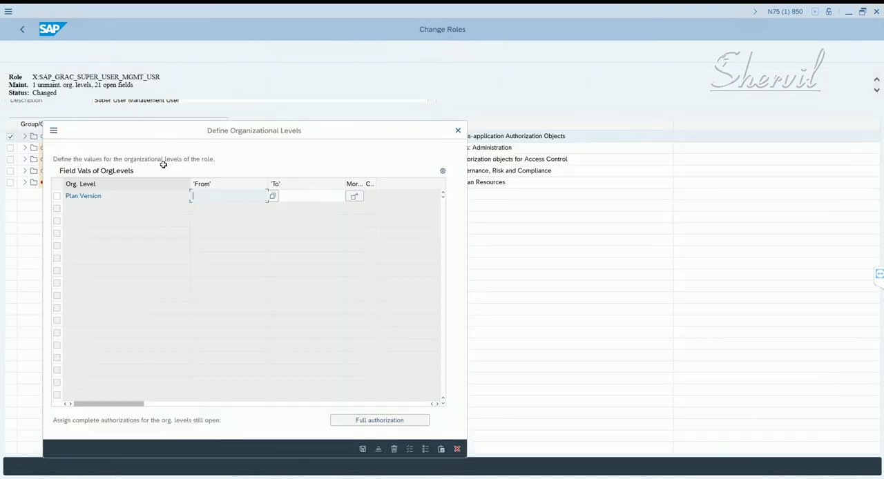
pyautogui.click(380, 419)
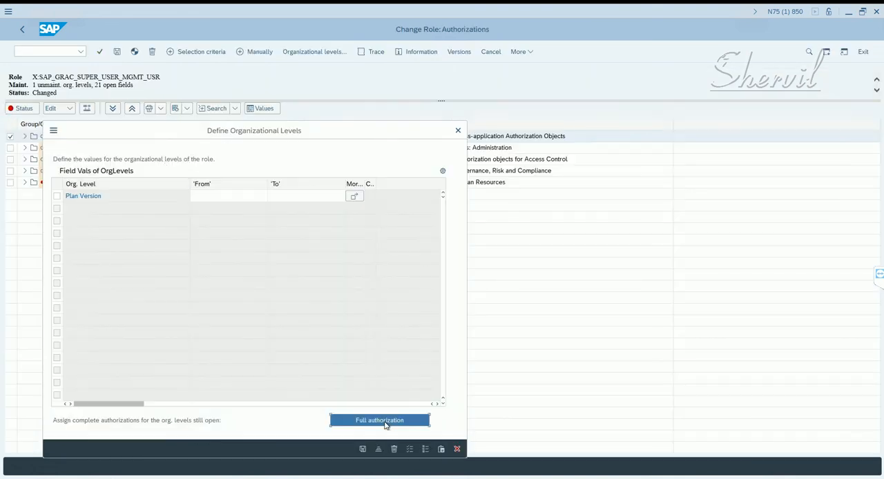
pyautogui.click(363, 449)
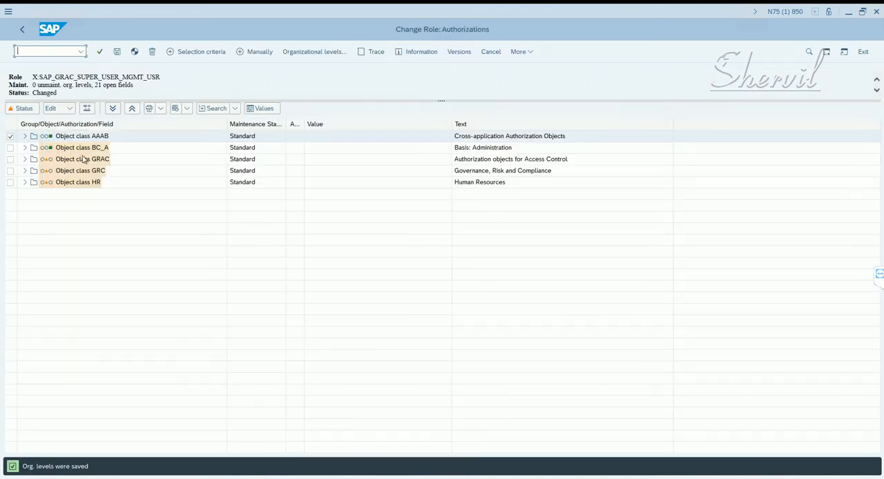
pyautogui.click(29, 108)
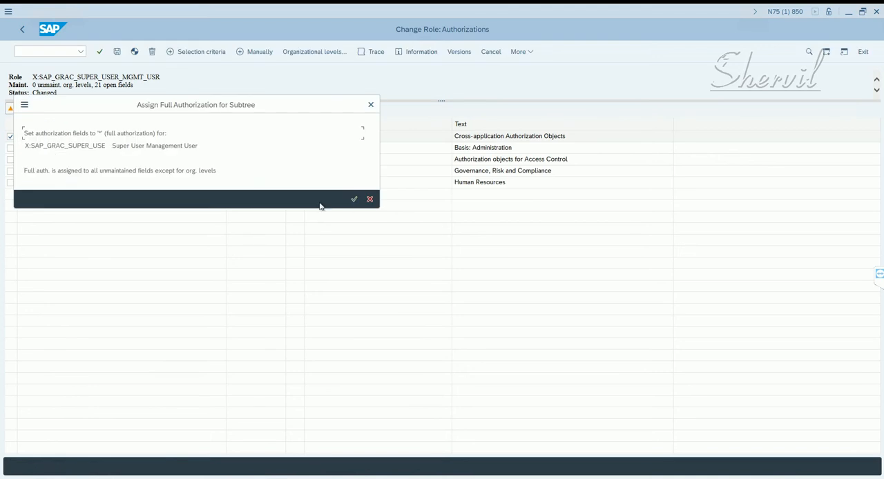
pyautogui.click(353, 201)
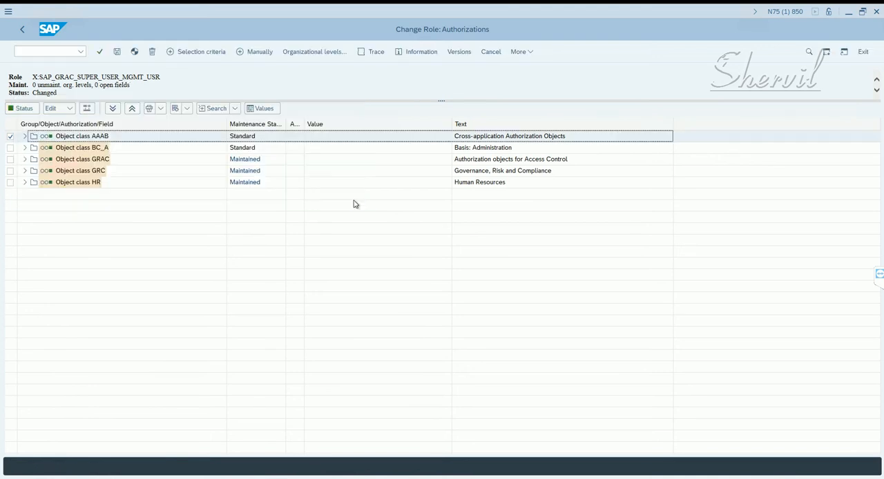
# - Generate the authorization profile for X:SAP_GRAC_SUPER_USER_MGMT_USR with the proposed profile name and return to the role's details
pyautogui.click(135, 51)
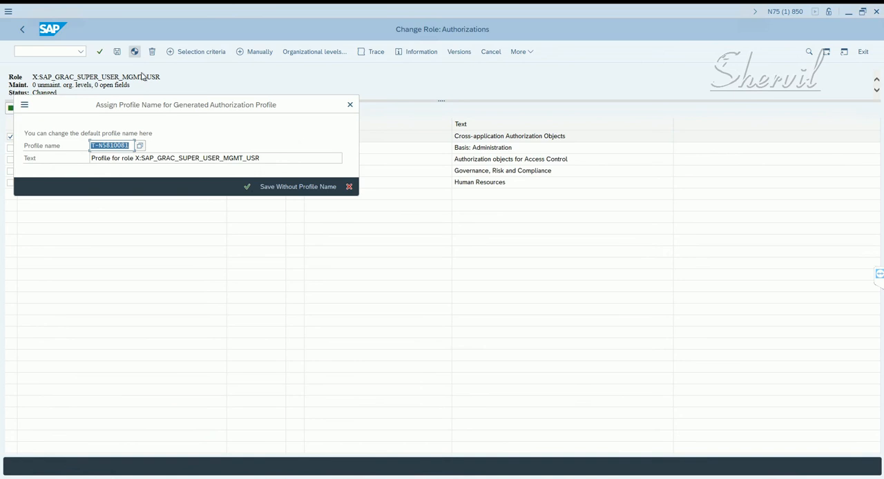
pyautogui.click(247, 187)
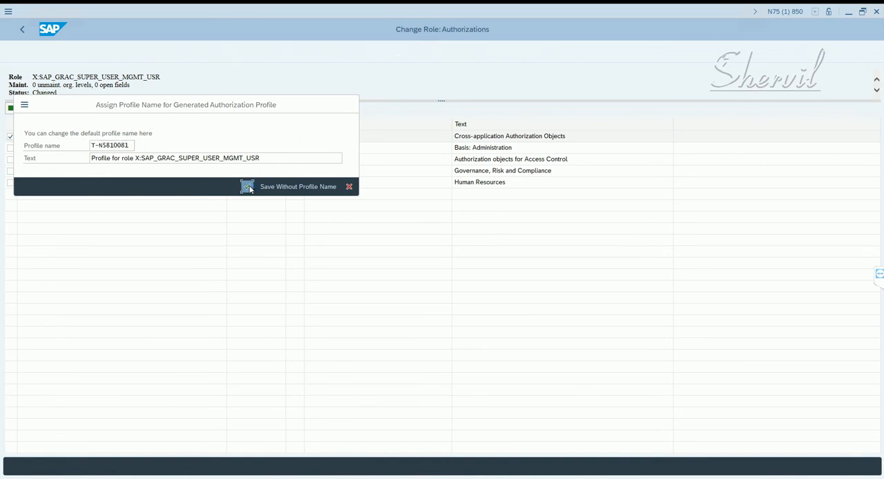
pyautogui.click(142, 171)
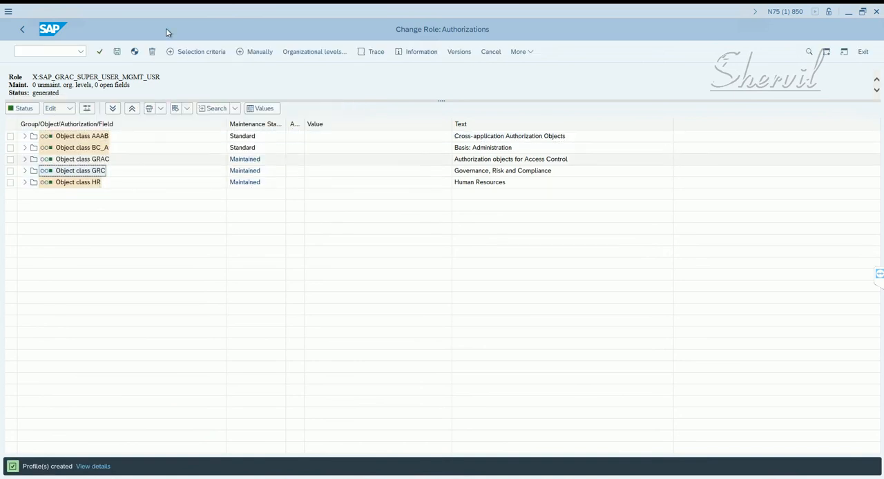
pyautogui.moveTo(31, 78); pyautogui.dragTo(161, 79)
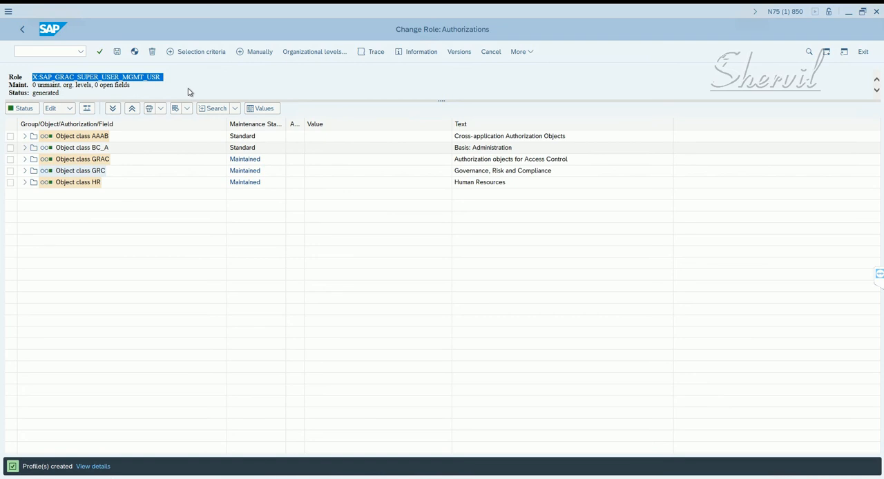
pyautogui.click(96, 80)
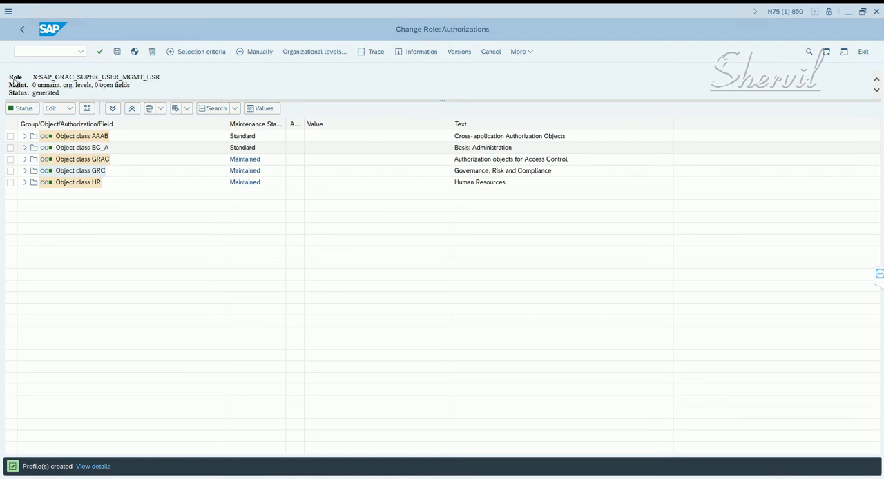
pyautogui.click(23, 30)
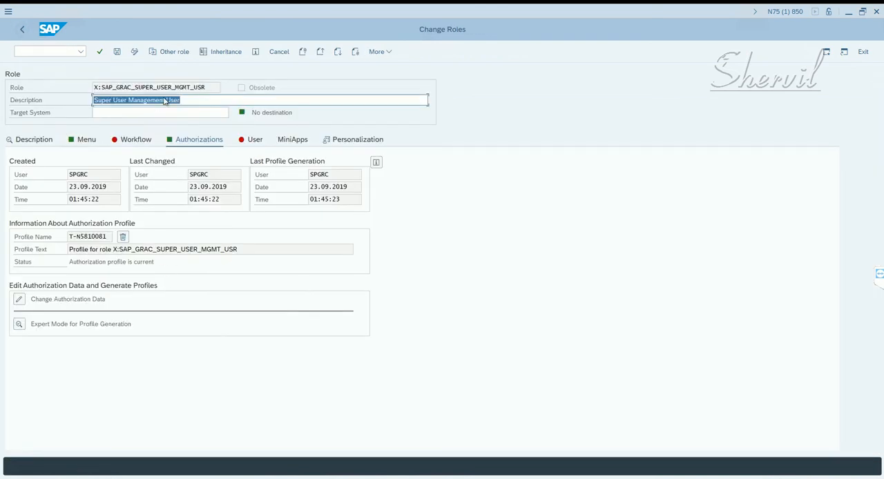
# - Copy the role name X:SAP_GRAC_SUPER_USER_MGMT_USR into the Notepad list, beside SAP_GRAC_SUPER_USER_MGMT_USER on the firefighter user line
pyautogui.moveTo(207, 89); pyautogui.dragTo(78, 90)
pyautogui.hotkey('ctrl', 'c')
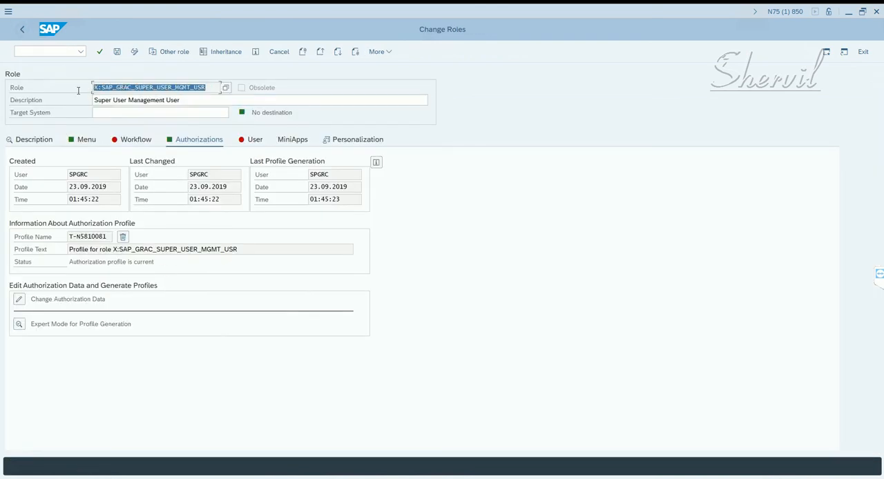
pyautogui.click(239, 477)
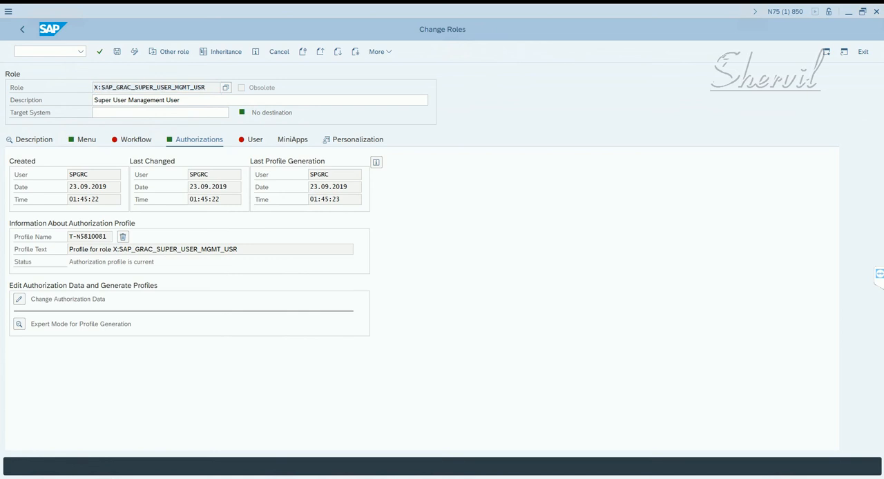
pyautogui.click(172, 478)
pyautogui.click(299, 41)
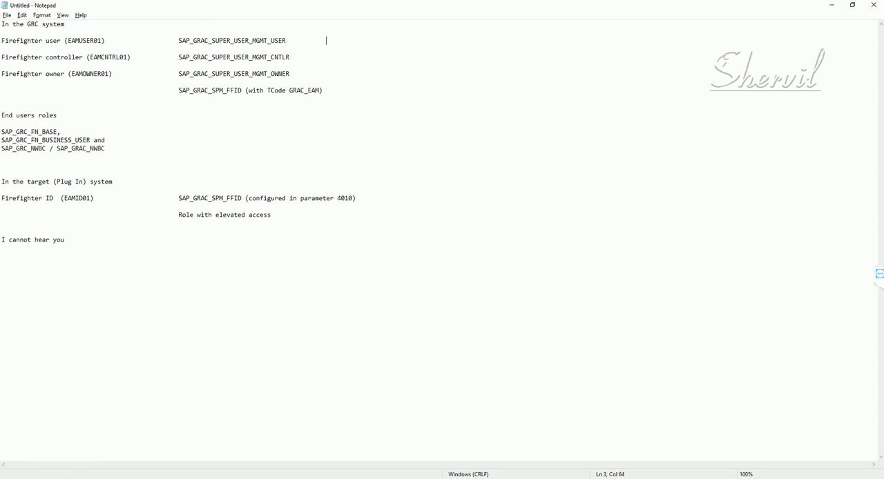
pyautogui.hotkey('ctrl', 'v')
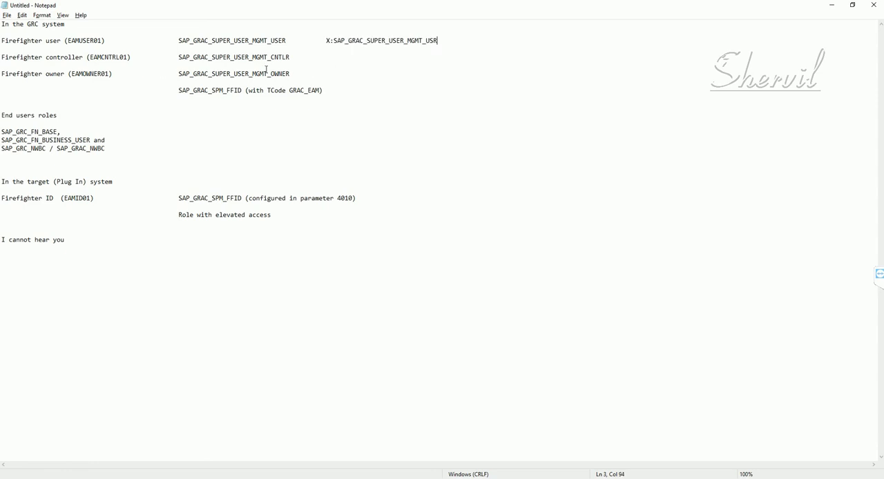
# - Copy the controller role name SAP_GRAC_SUPER_USER_MGMT_CNTLR from Notepad and load that role in SAP Role Maintenance
pyautogui.moveTo(290, 58); pyautogui.dragTo(178, 58)
pyautogui.hotkey('ctrl', 'c')
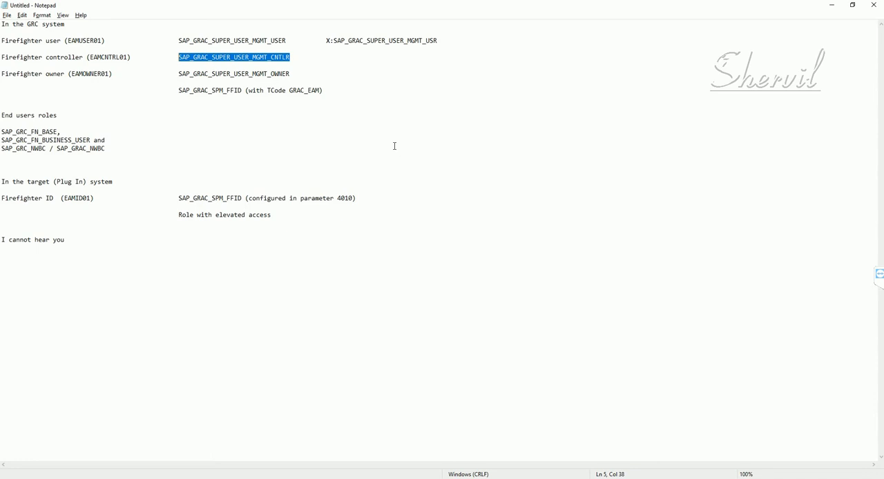
pyautogui.hotkey('alt', 'Tab')
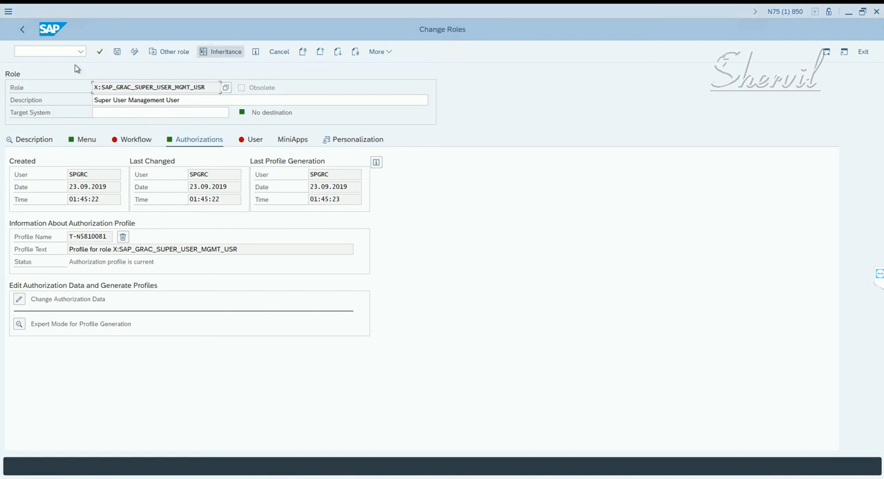
pyautogui.click(22, 29)
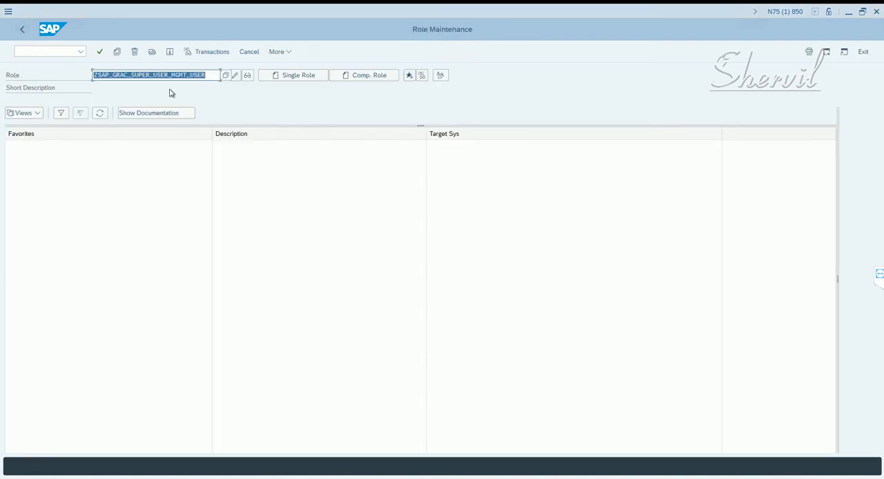
pyautogui.hotkey('ctrl', 'v')
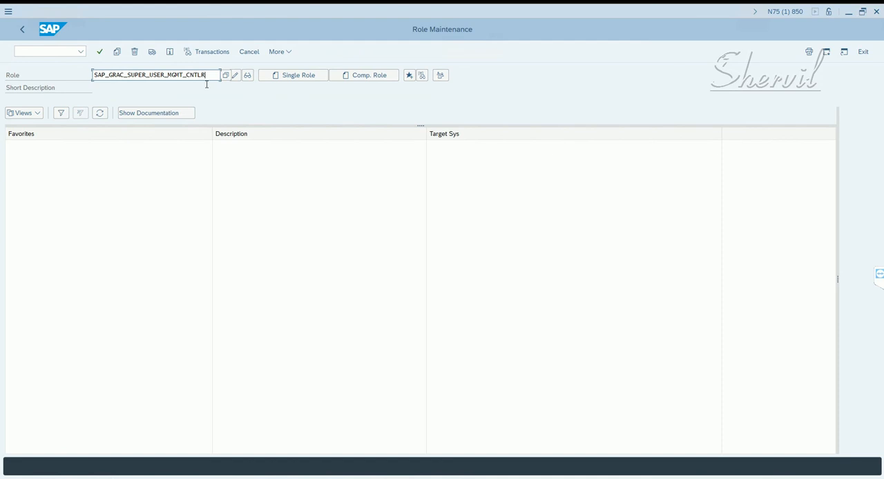
pyautogui.press('Return')
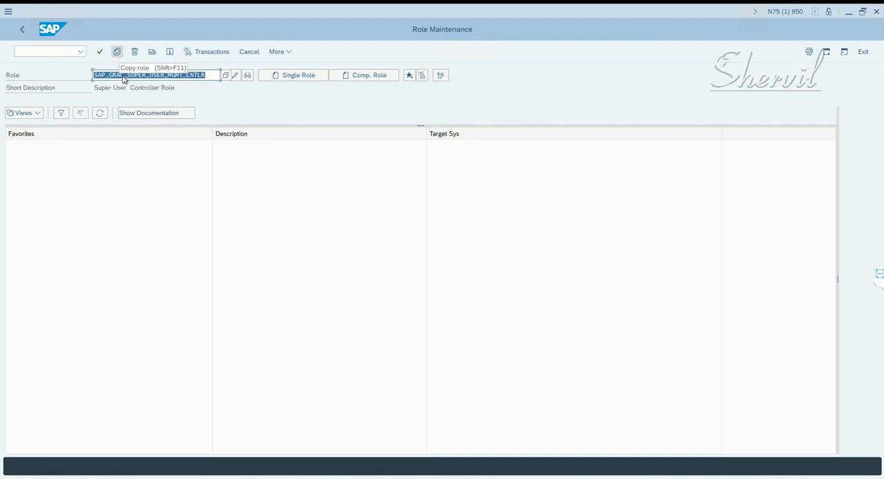
# - Copy all of SAP_GRAC_SUPER_USER_MGMT_CNTLR to a new role named X:GRAC_SUPER_USER_MGMT_CNTLR
pyautogui.hotkey('shift', 'F11')
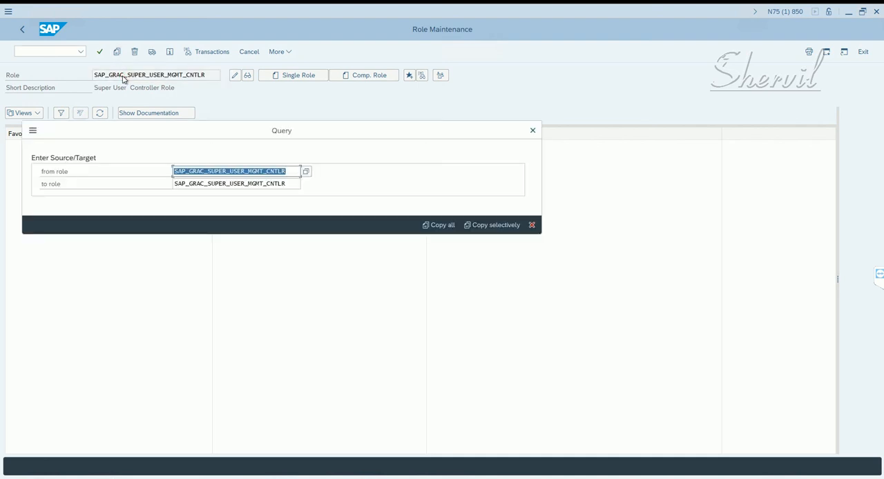
pyautogui.click(176, 183)
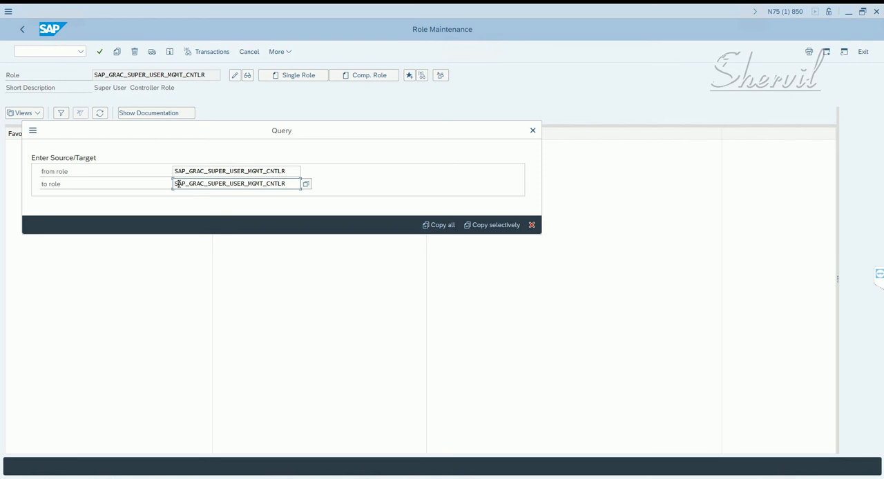
pyautogui.moveTo(185, 185); pyautogui.dragTo(163, 184)
pyautogui.write('X')
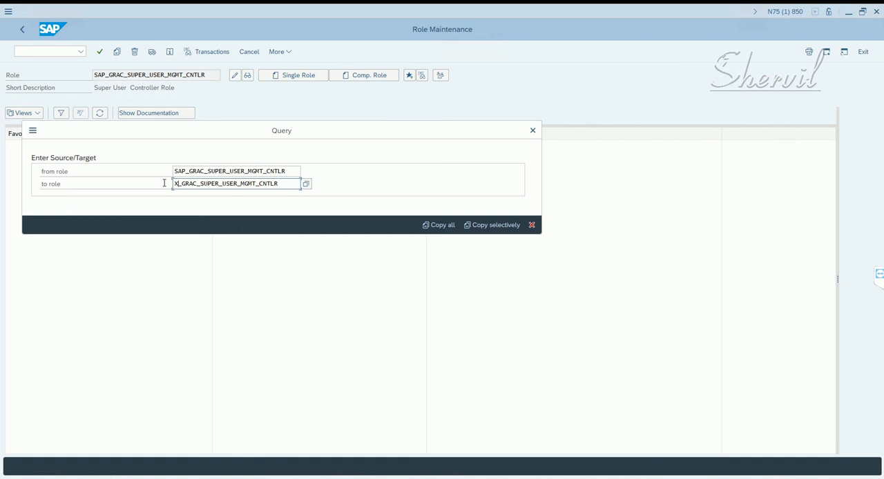
pyautogui.write(':')
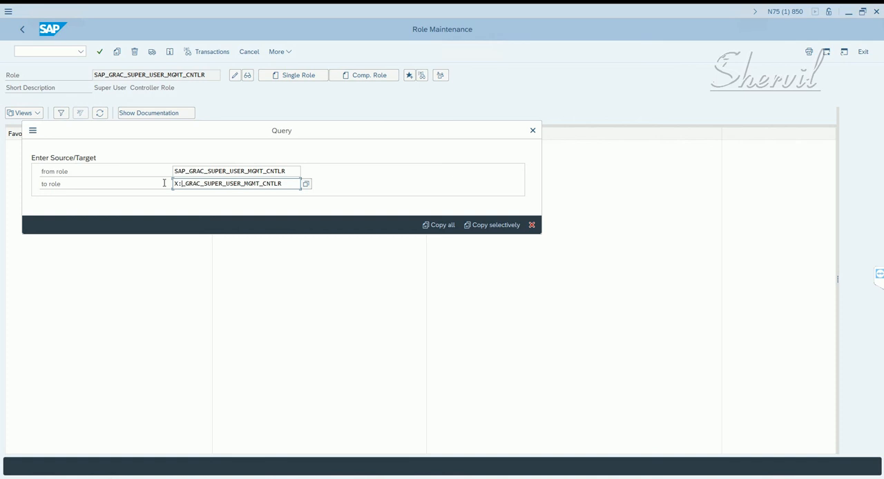
pyautogui.press('Delete')
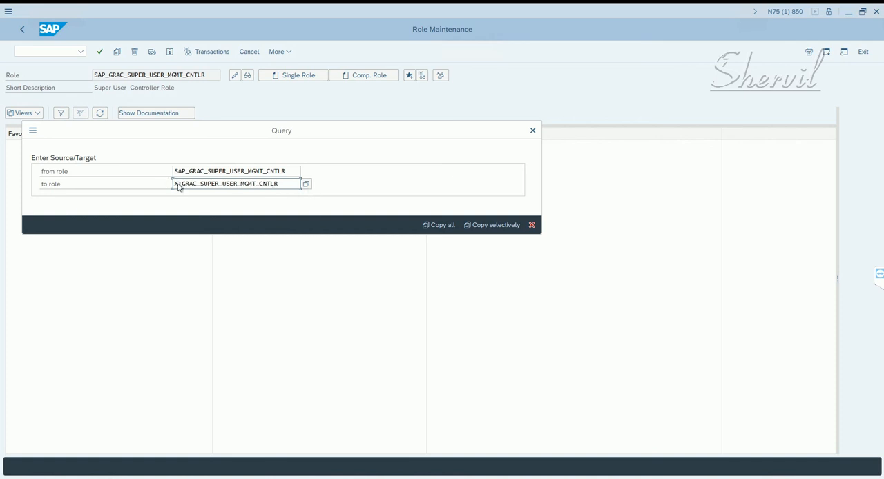
pyautogui.click(433, 230)
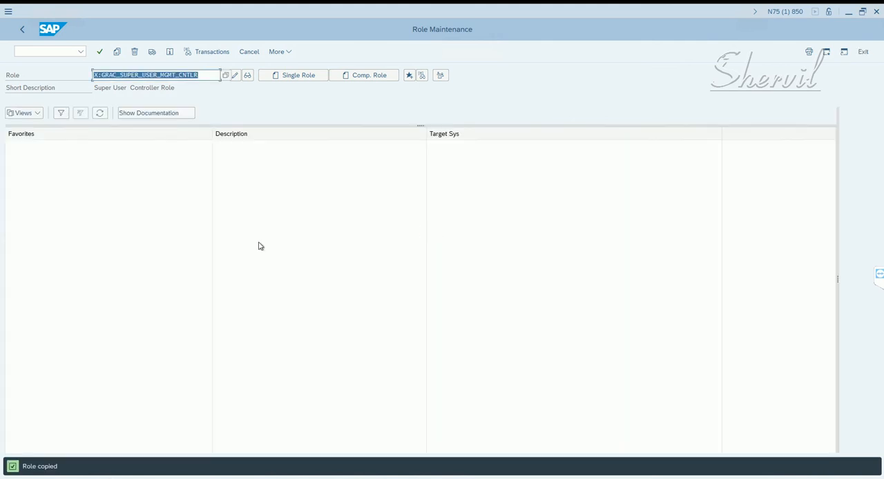
# - Edit the copied controller role's authorization data, generate its profile with the proposed name, and return to the role's details
pyautogui.click(239, 76)
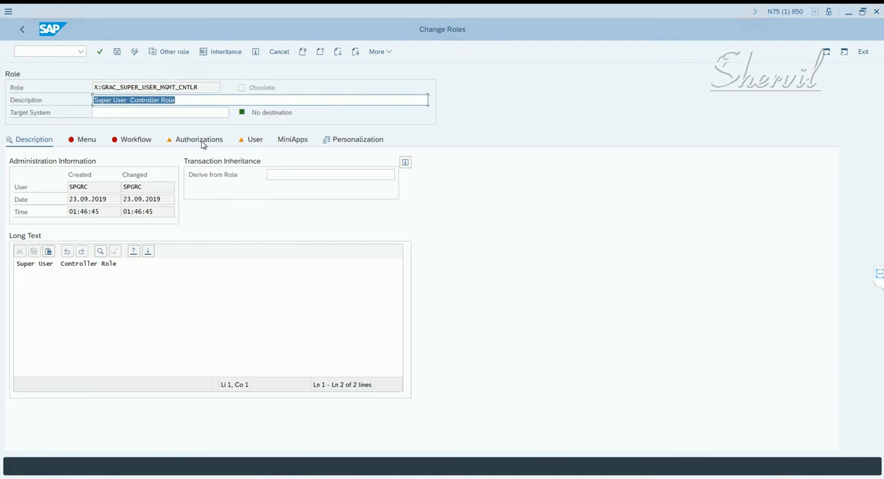
pyautogui.click(200, 140)
pyautogui.click(19, 301)
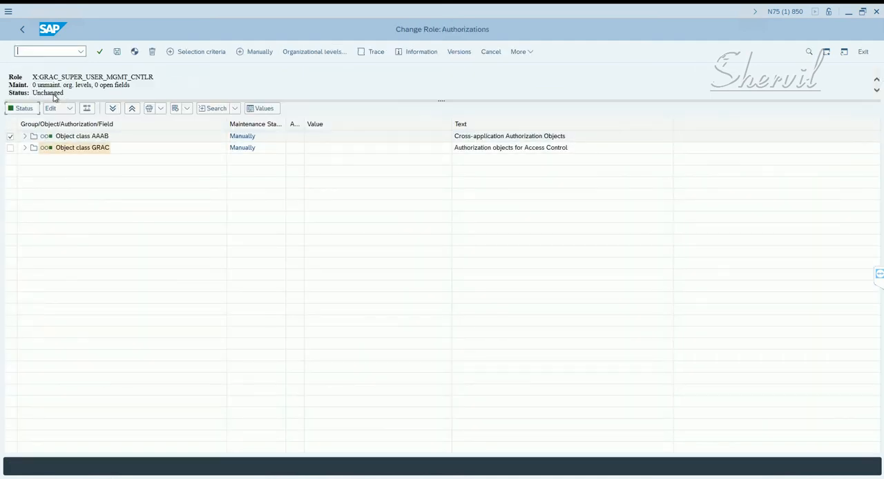
pyautogui.click(134, 53)
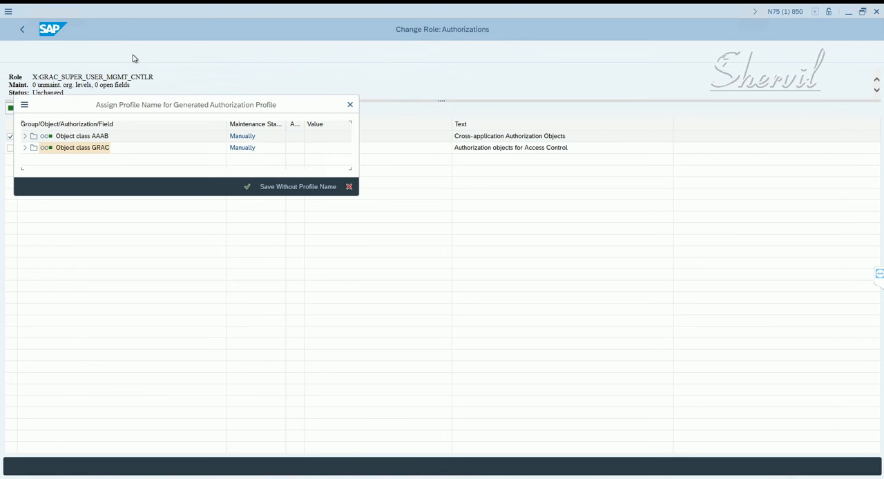
pyautogui.click(248, 188)
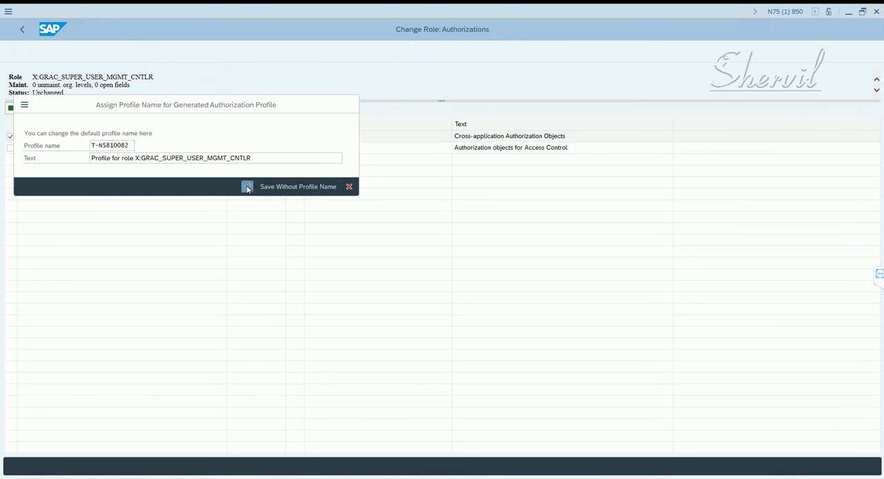
pyautogui.click(22, 31)
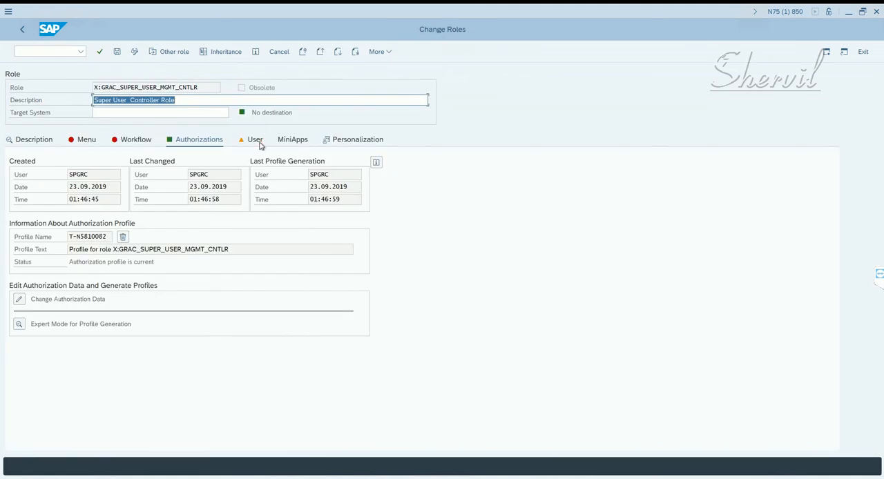
# - Remove user FFID_CTRL_01 from the controller role's user assignments and save the role
pyautogui.click(260, 143)
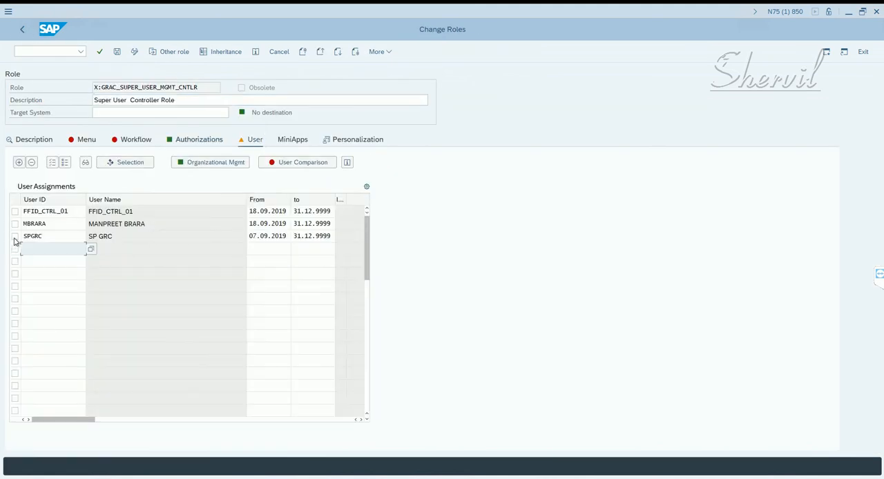
pyautogui.click(16, 213)
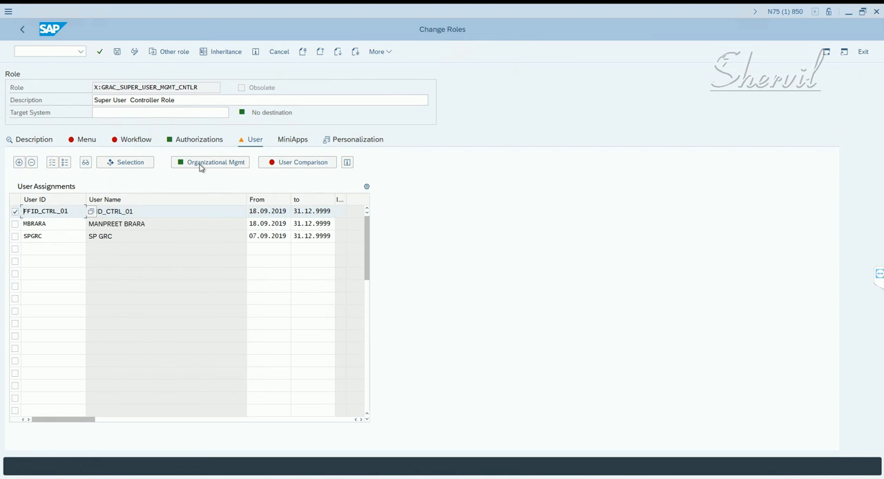
pyautogui.click(275, 163)
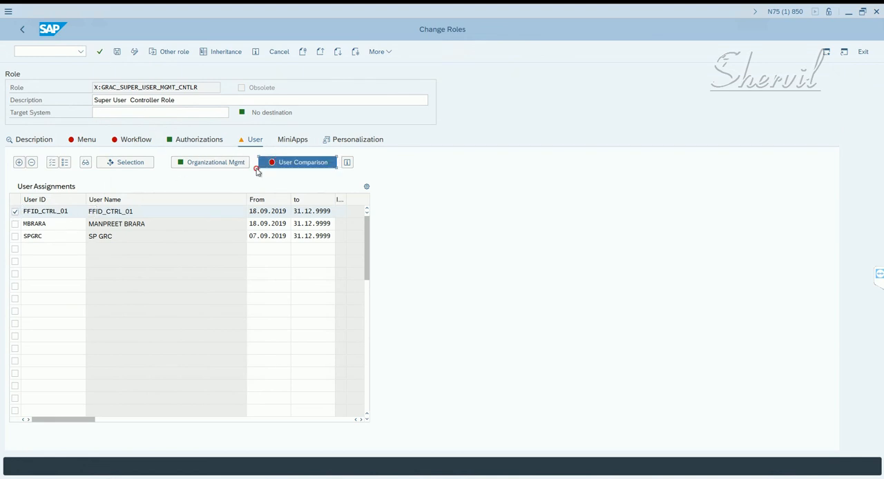
pyautogui.click(31, 162)
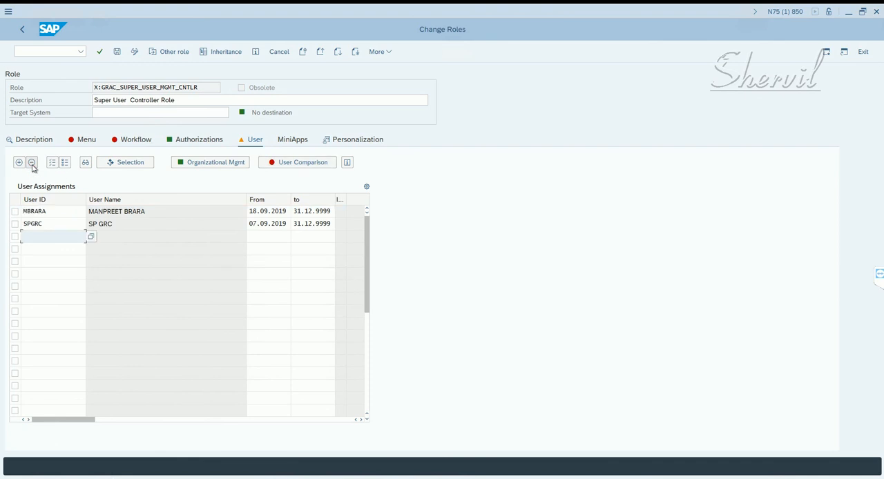
pyautogui.click(117, 52)
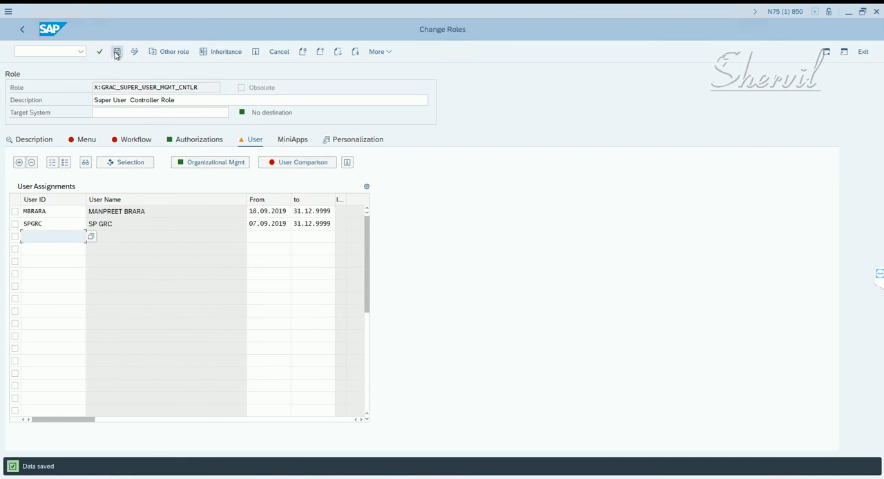
# - Run a complete user master comparison for the controller role and return to the Role Maintenance start screen
pyautogui.click(275, 163)
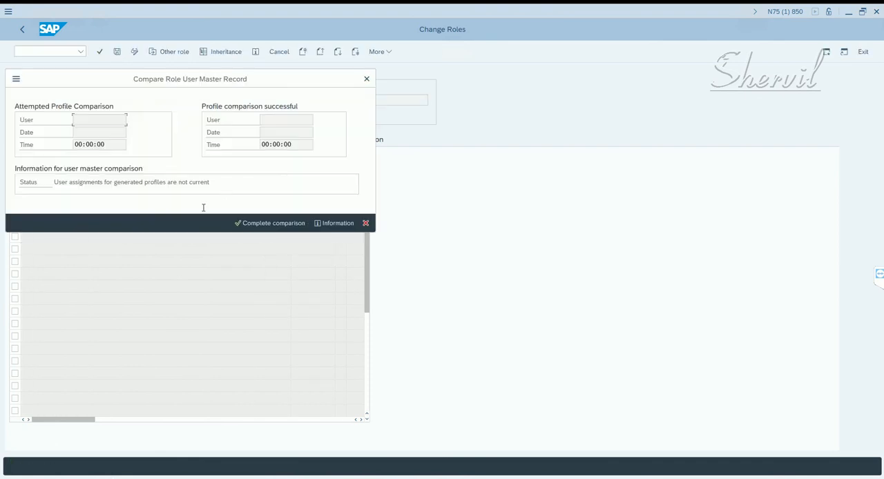
pyautogui.click(270, 223)
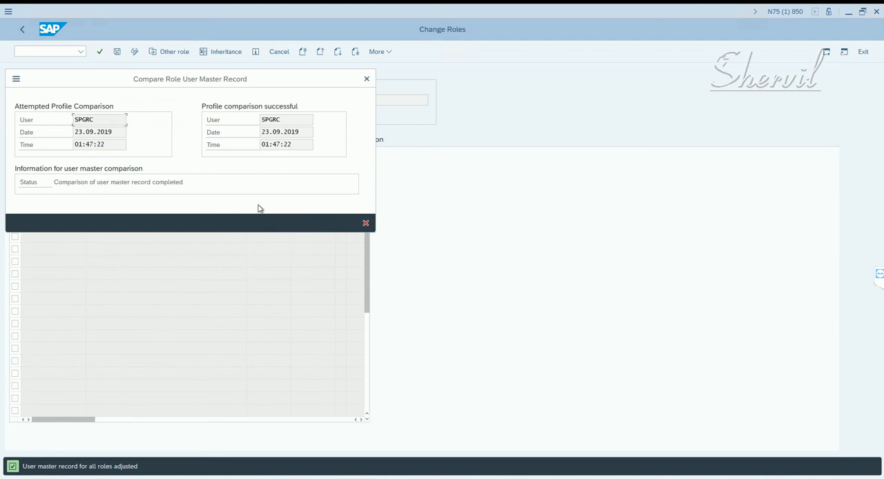
pyautogui.click(366, 223)
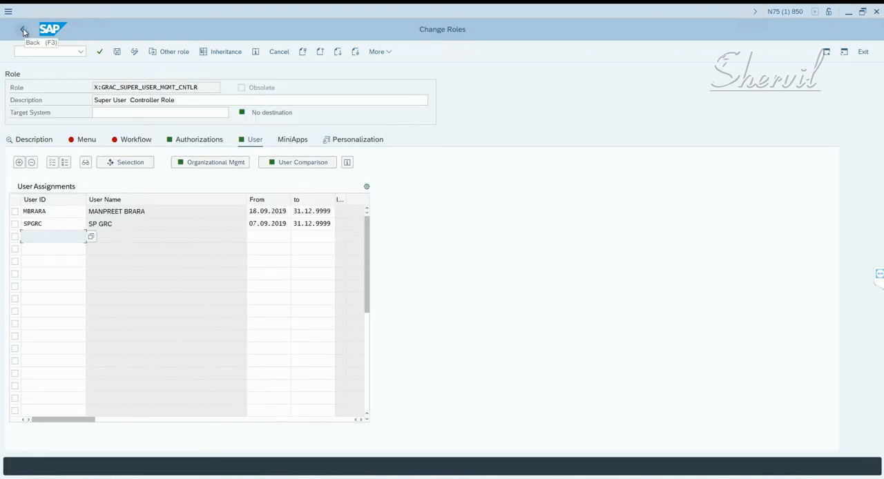
pyautogui.click(22, 31)
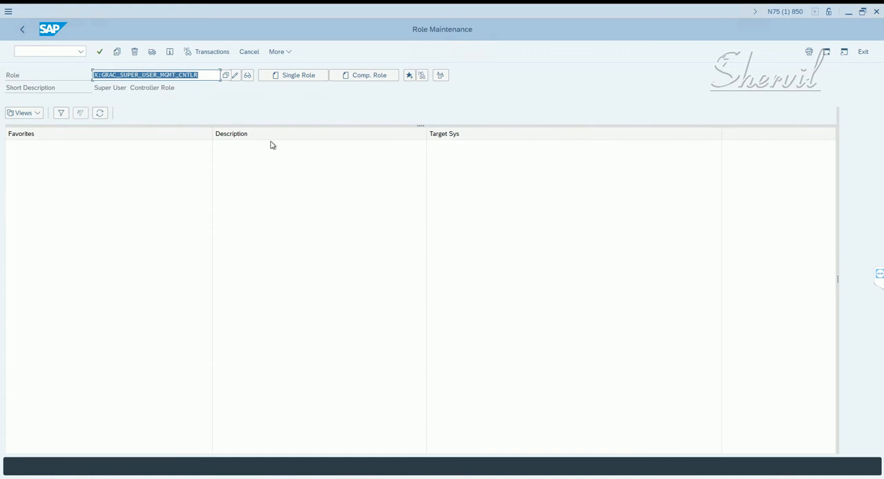
# - Switch to Notepad and record X:GRAC_SUPER_USER_MGMT_CNTLR beside the firefighter controller's standard role
pyautogui.hotkey('alt', 'Tab')
pyautogui.hotkey('alt', 'Tab')
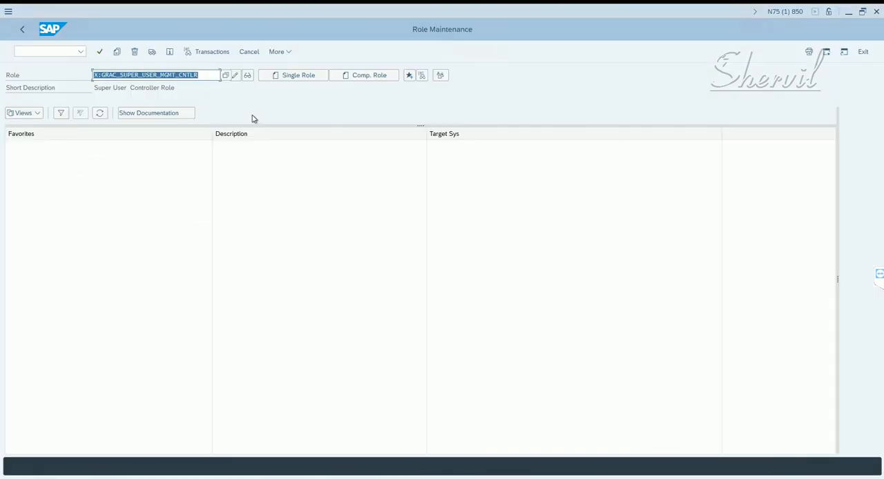
pyautogui.hotkey('ctrl', 'v')
pyautogui.hotkey('alt', 'Tab')
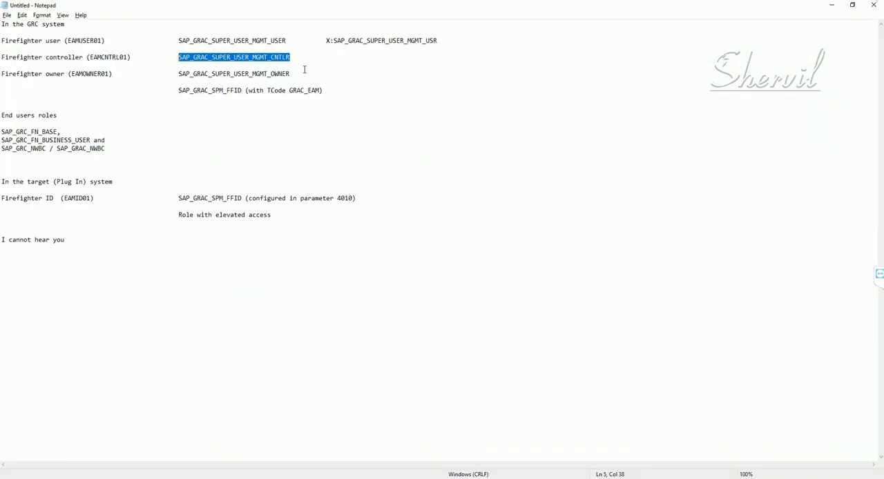
pyautogui.click(304, 60)
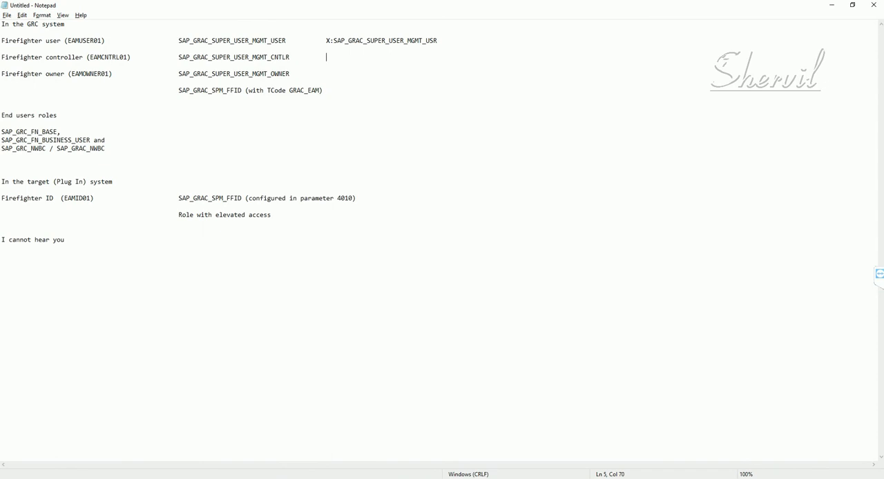
pyautogui.hotkey('ctrl', 'v')
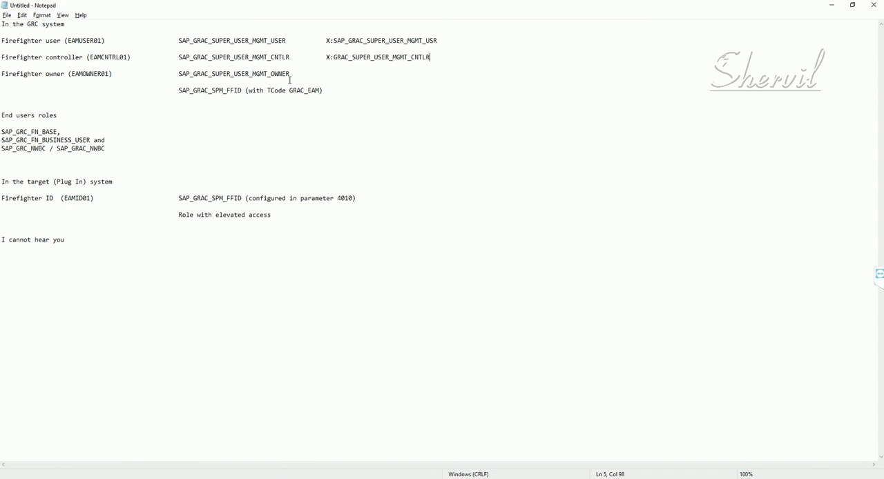
# - Switch to SAP Role Maintenance and copy all of SAP_GRAC_SUPER_USER_MGMT_OWNER to a new role named X:GRAC_SUPER_USER_MGMT_OWNER
pyautogui.moveTo(287, 74); pyautogui.dragTo(179, 75)
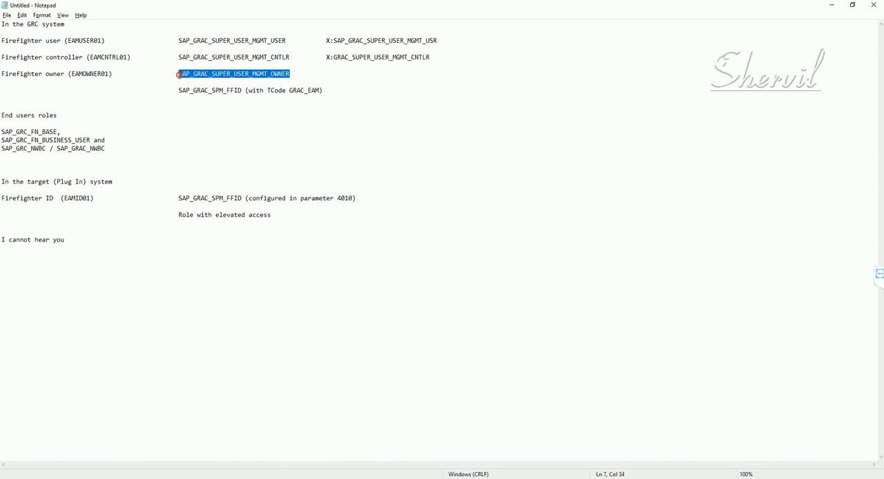
pyautogui.hotkey('alt', 'Tab')
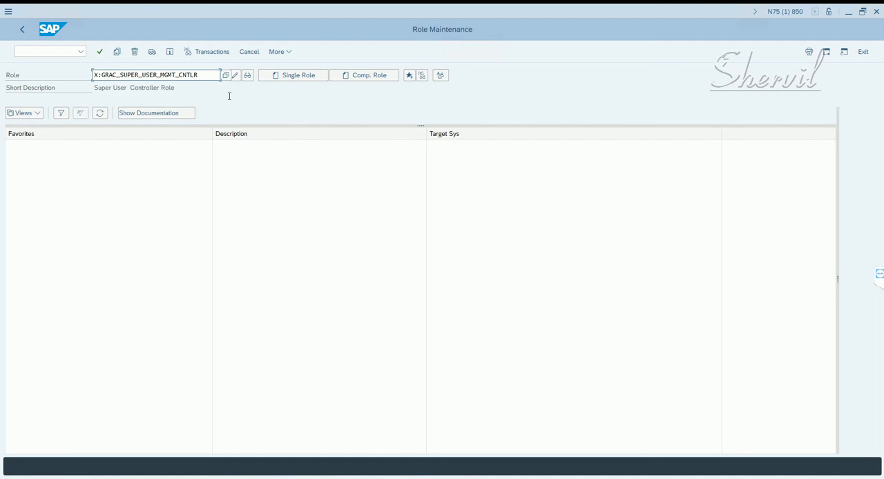
pyautogui.hotkey('ctrl', 'a')
pyautogui.hotkey('ctrl', 'v')
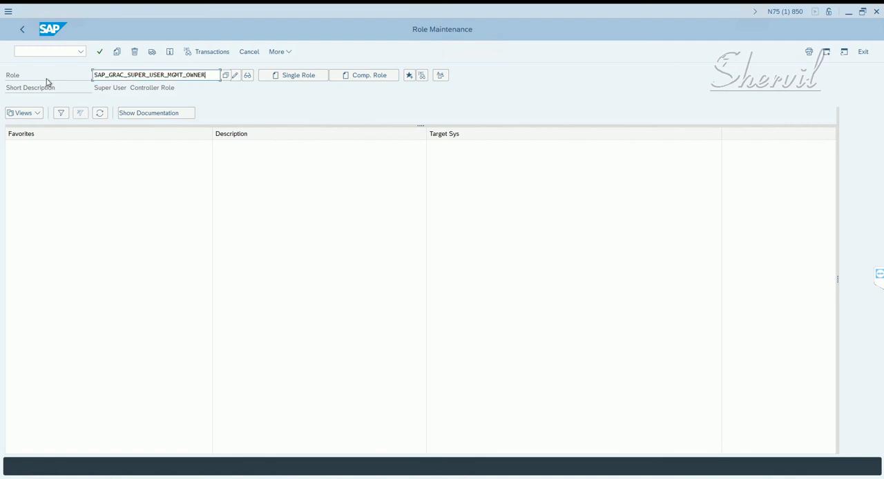
pyautogui.press('Return')
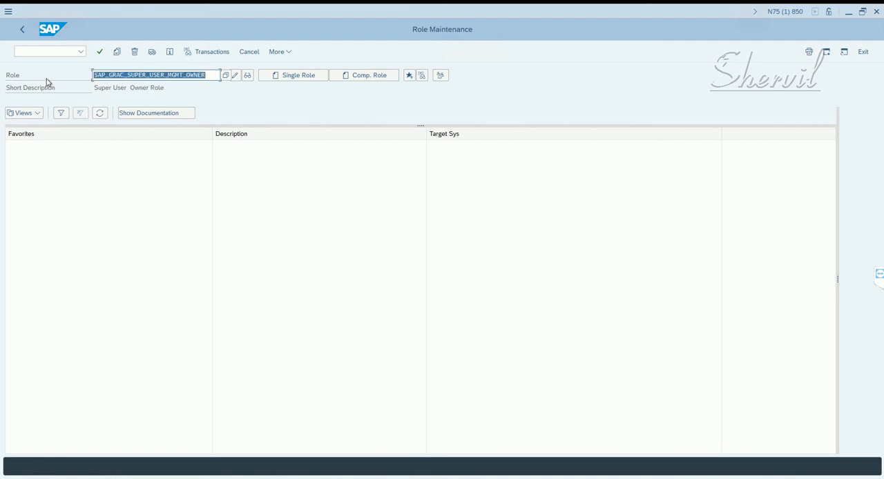
pyautogui.click(118, 52)
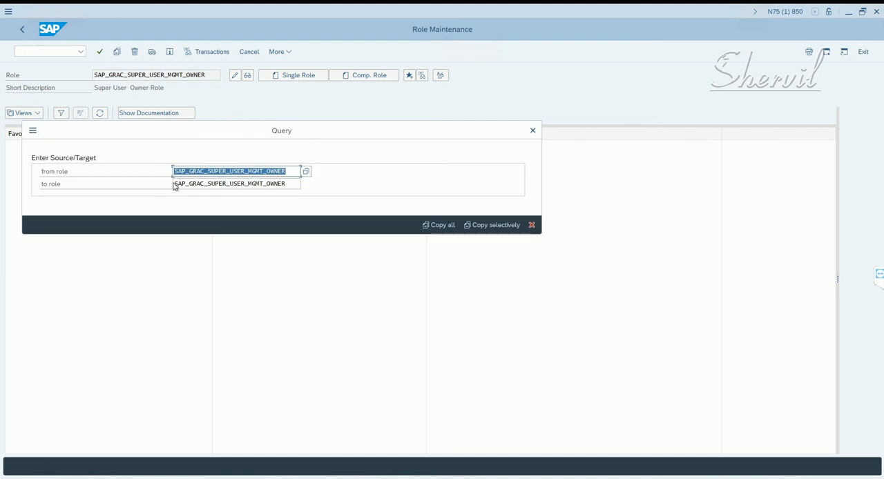
pyautogui.click(175, 183)
pyautogui.moveTo(174, 183); pyautogui.dragTo(186, 184)
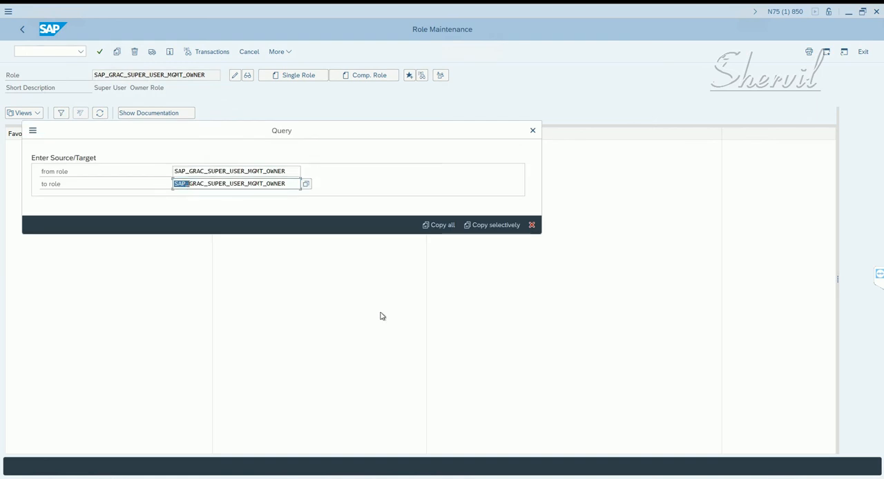
pyautogui.write('X:')
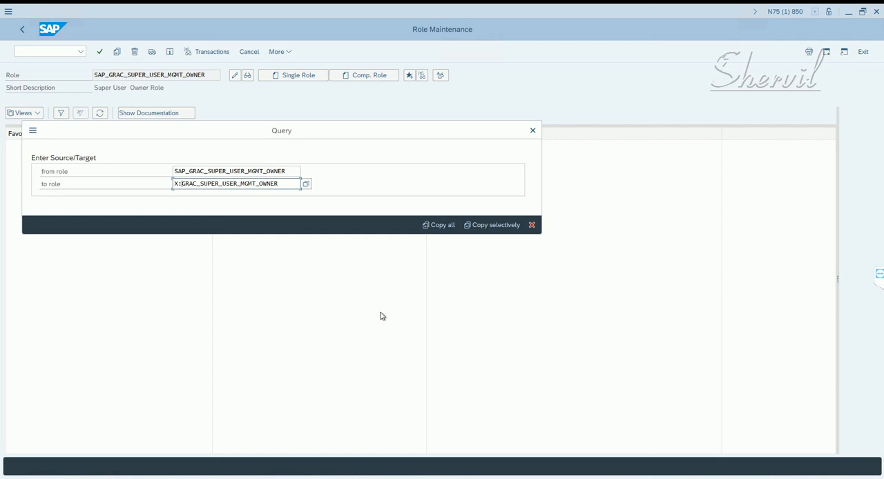
pyautogui.click(295, 181)
pyautogui.moveTo(187, 203); pyautogui.dragTo(163, 209)
pyautogui.click(457, 225)
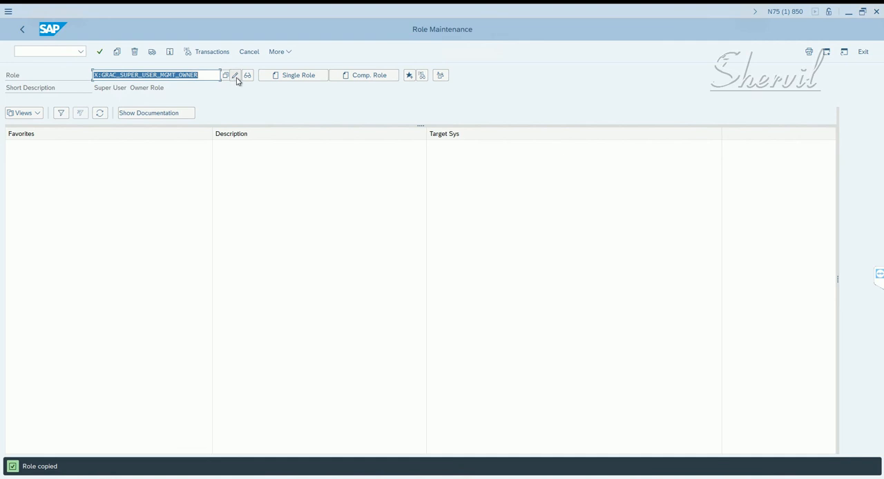
# - Open the copied owner role's authorization data for change, generate its profile with the proposed name, and return to the role's details
pyautogui.click(236, 75)
pyautogui.click(200, 142)
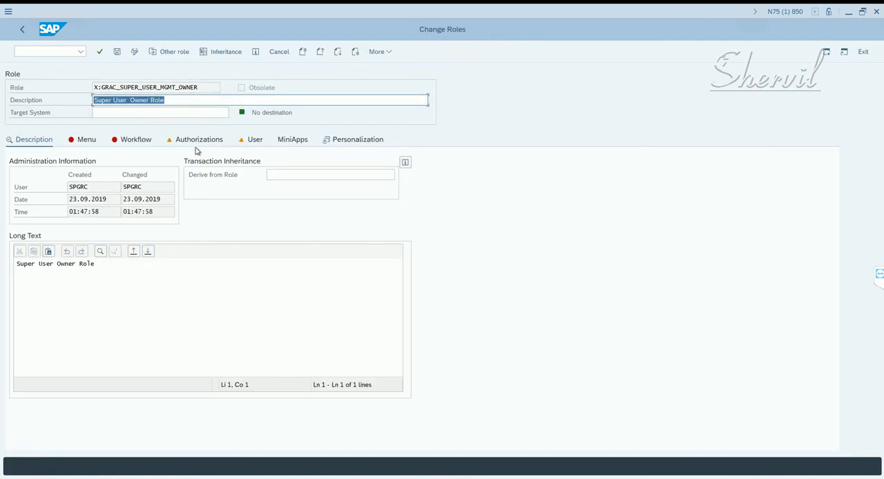
pyautogui.click(20, 300)
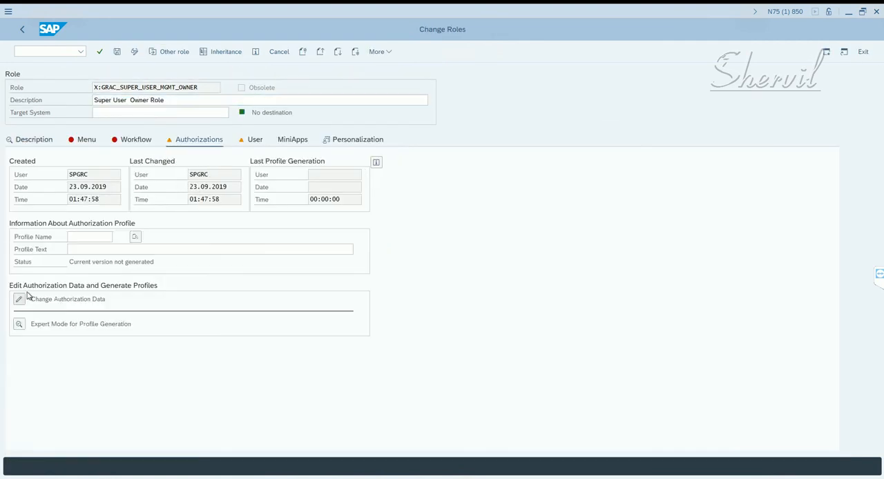
pyautogui.click(25, 149)
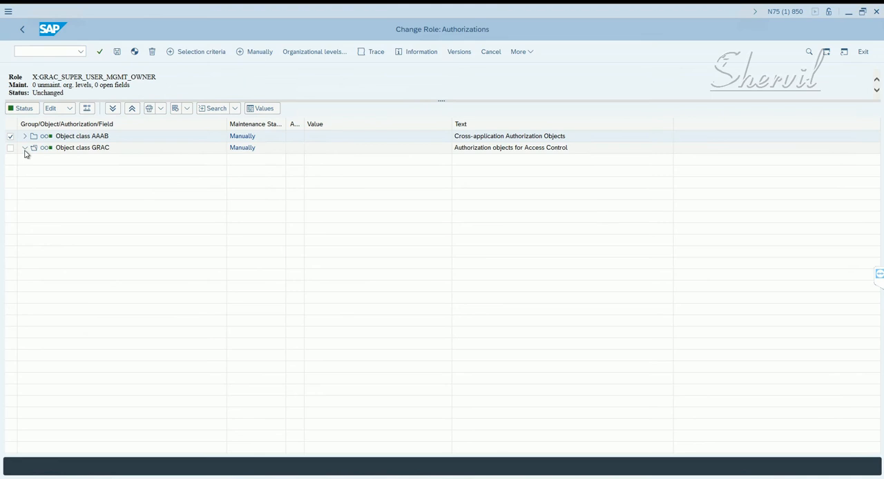
pyautogui.click(25, 148)
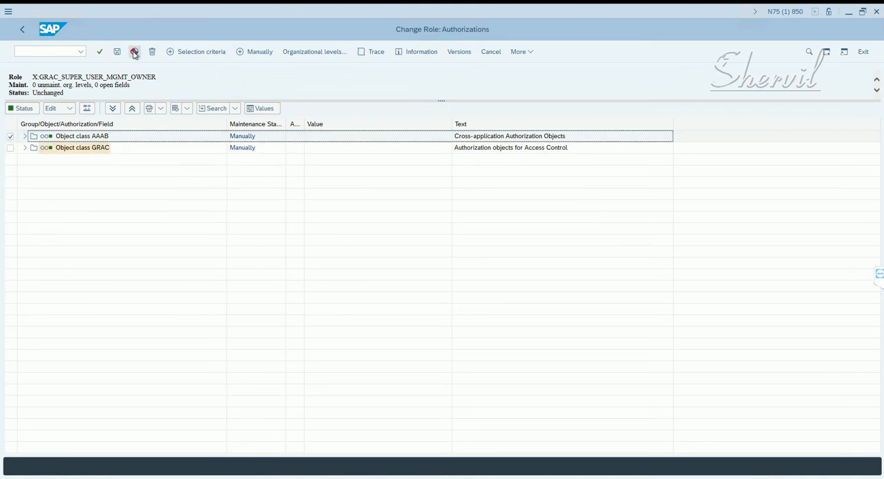
pyautogui.click(135, 52)
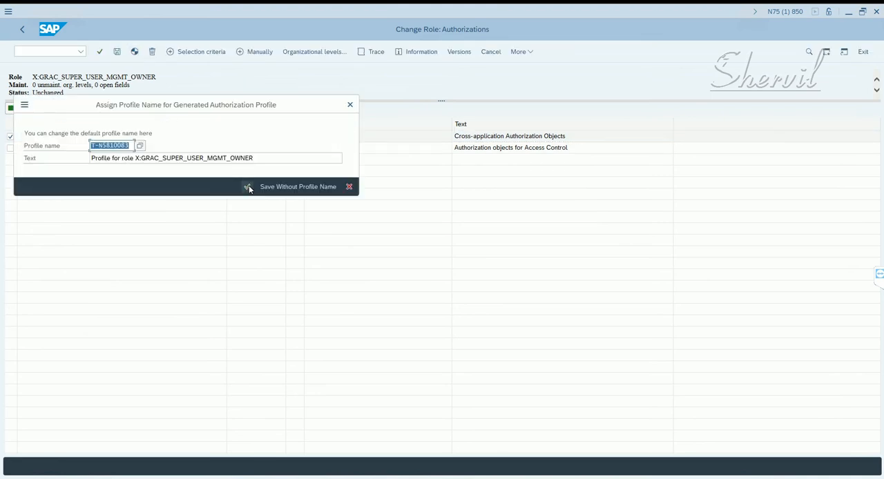
pyautogui.click(248, 187)
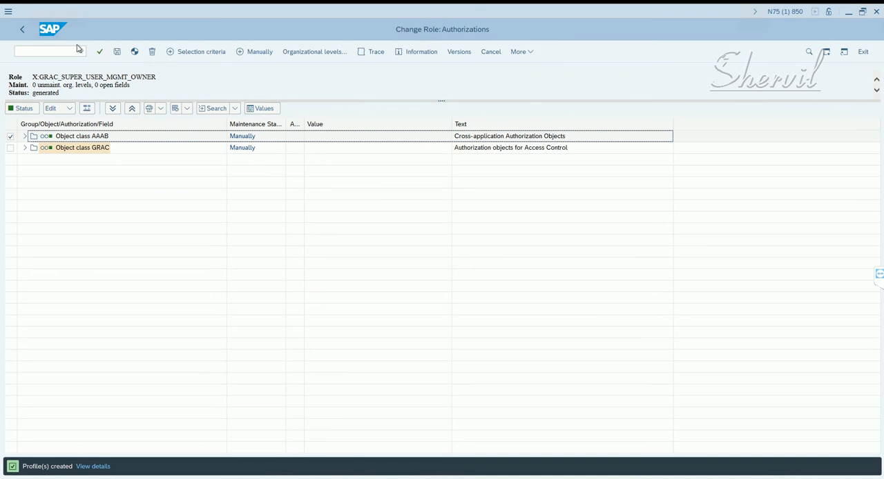
pyautogui.click(22, 29)
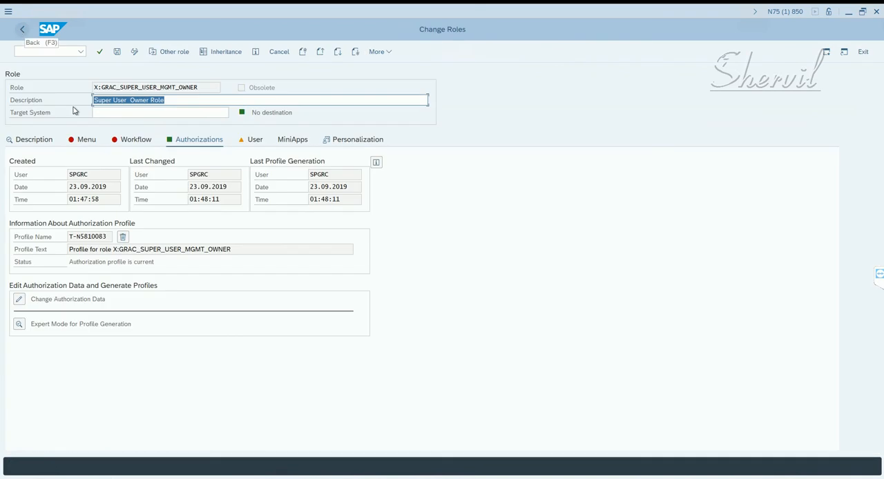
# - Run a complete user master comparison for the owner role and return to the Role Maintenance start screen
pyautogui.click(252, 140)
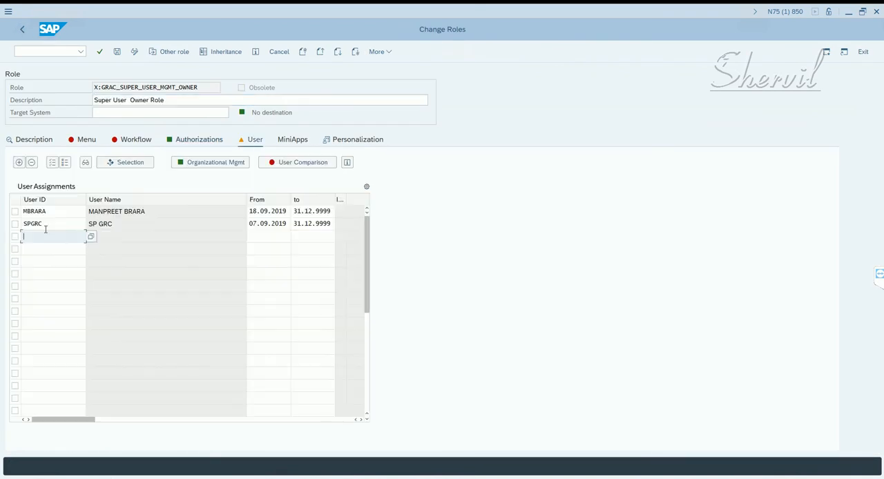
pyautogui.click(309, 166)
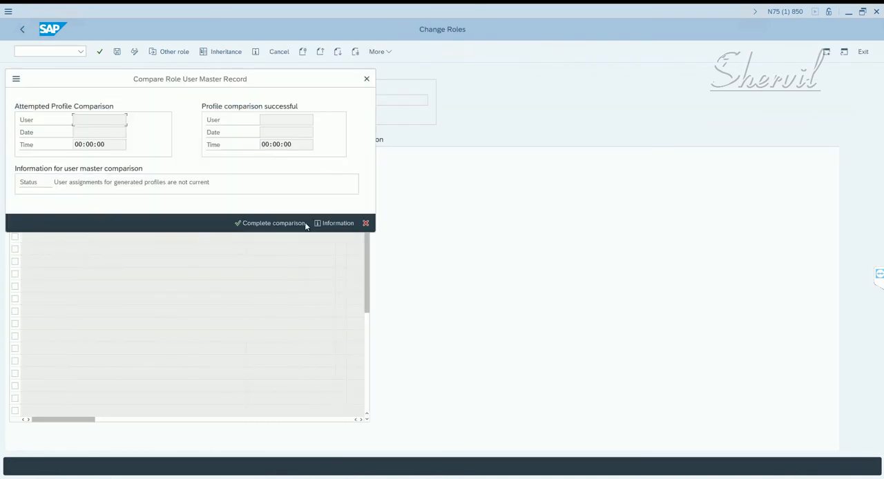
pyautogui.click(284, 222)
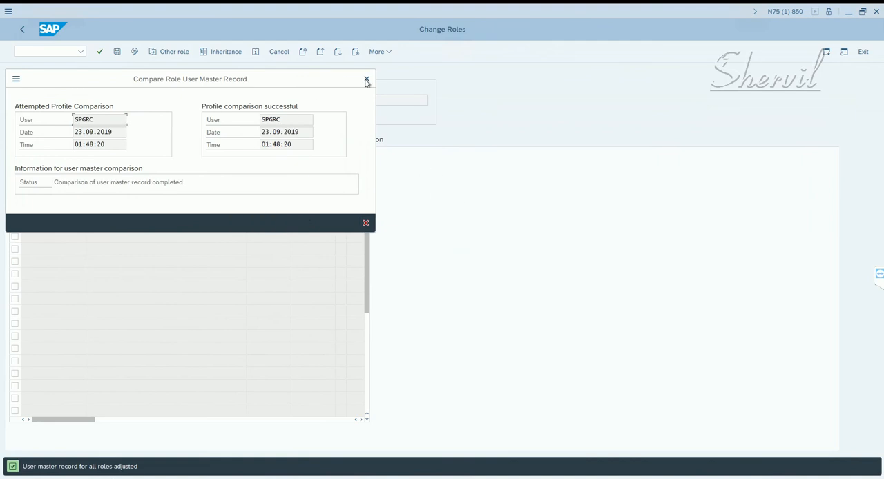
pyautogui.click(367, 81)
pyautogui.click(23, 30)
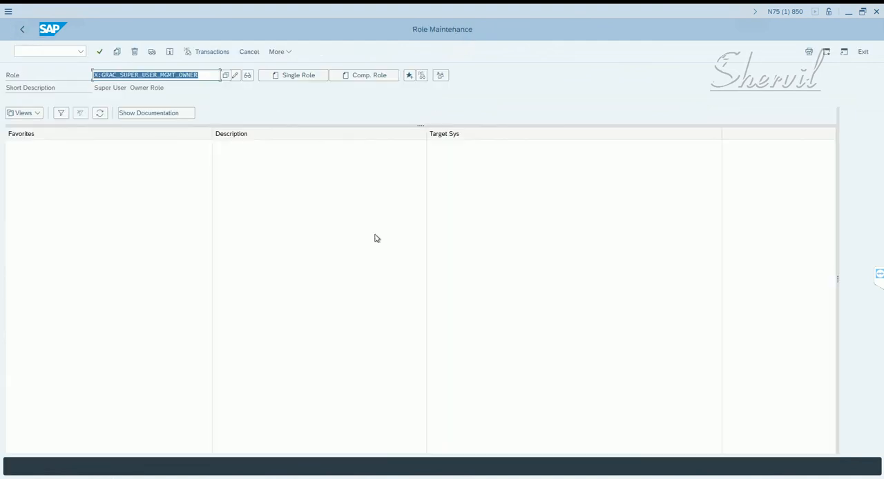
# - In Notepad, record X:GRAC_SUPER_USER_MGMT_OWNER beside the firefighter owner's standard role and delete the "(with TCode GRAC_EAM)" note after SAP_GRAC_SPM_FFID
pyautogui.hotkey('alt', 'Tab')
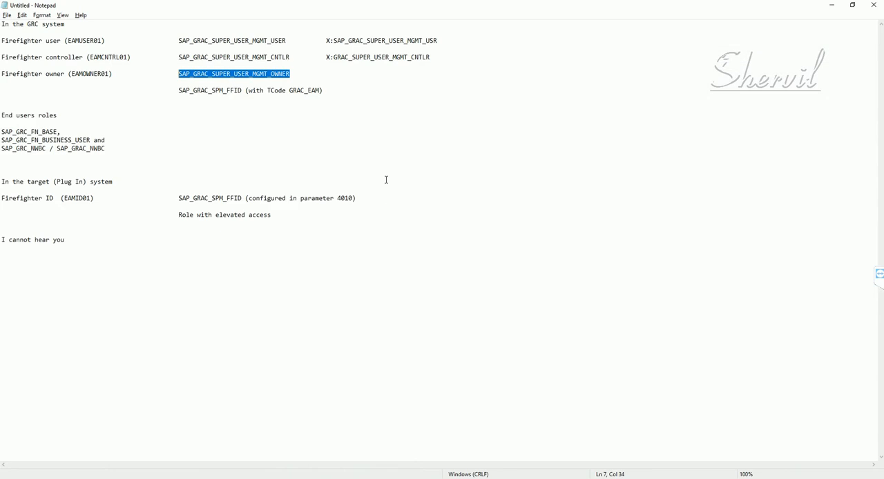
pyautogui.click(327, 77)
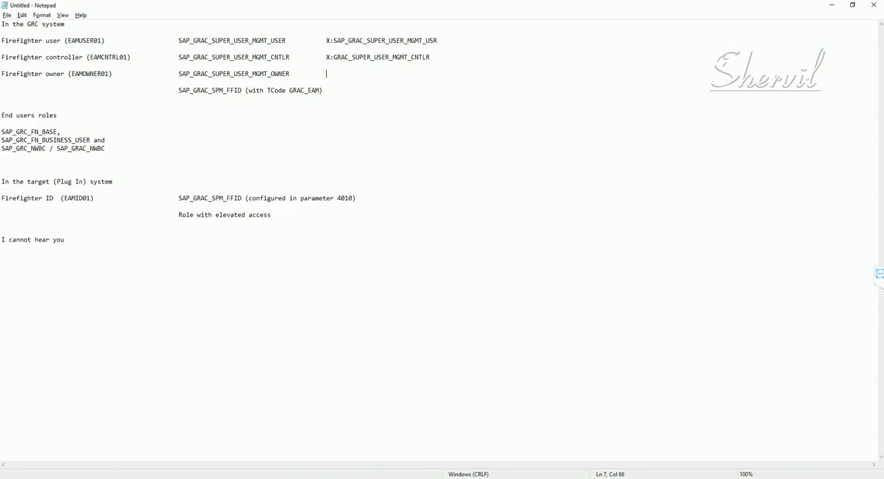
pyautogui.hotkey('ctrl', 'v')
pyautogui.moveTo(324, 90); pyautogui.dragTo(244, 92)
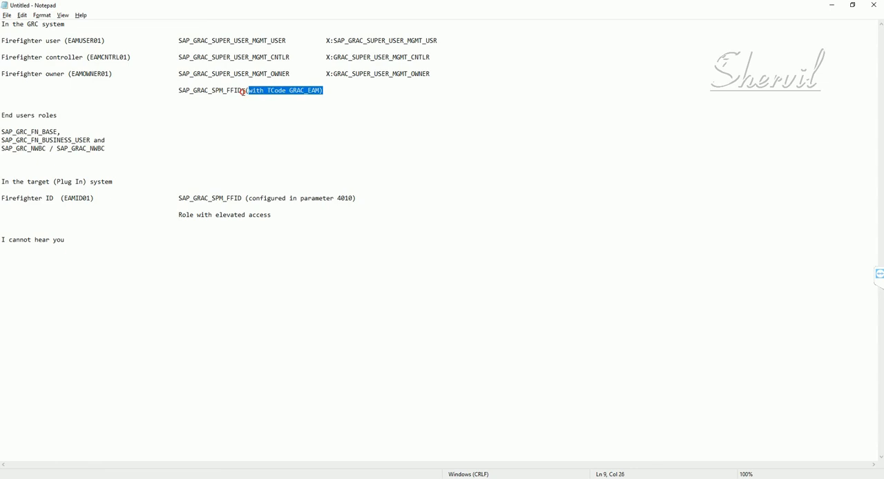
pyautogui.press('Delete')
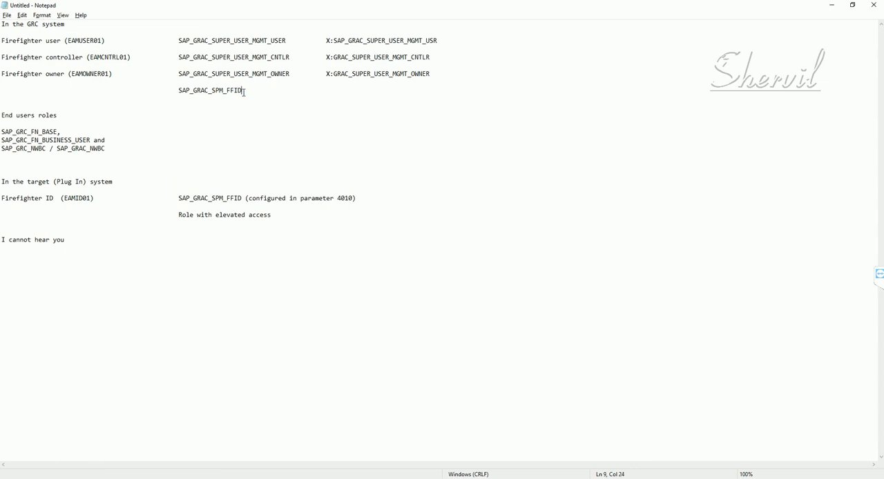
# - Copy the role name SAP_GRAC_SPM_FFID from the notes, switch to SAP Role Maintenance and display that role
pyautogui.moveTo(242, 91); pyautogui.dragTo(175, 92)
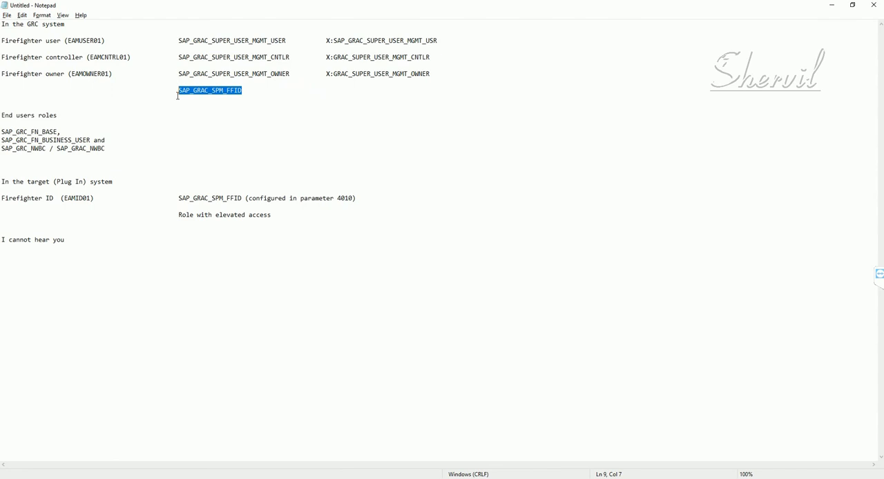
pyautogui.hotkey('alt', 'Tab')
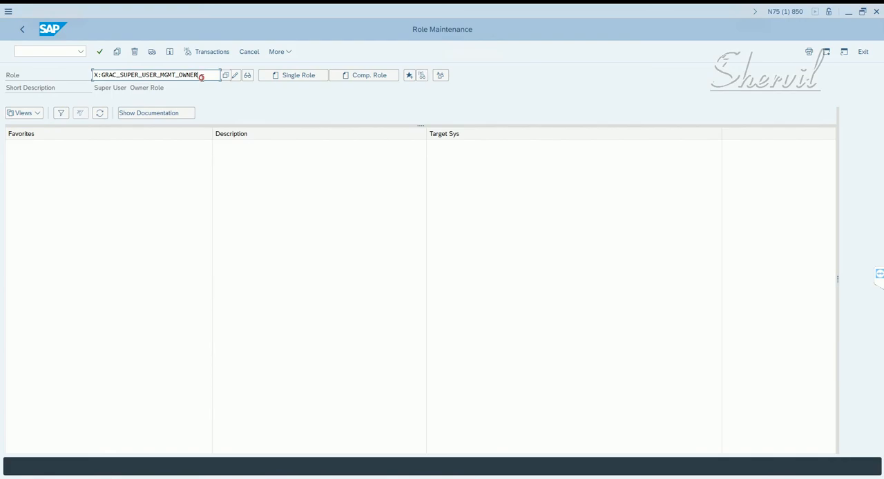
pyautogui.moveTo(200, 75); pyautogui.dragTo(48, 89)
pyautogui.hotkey('ctrl', 'v')
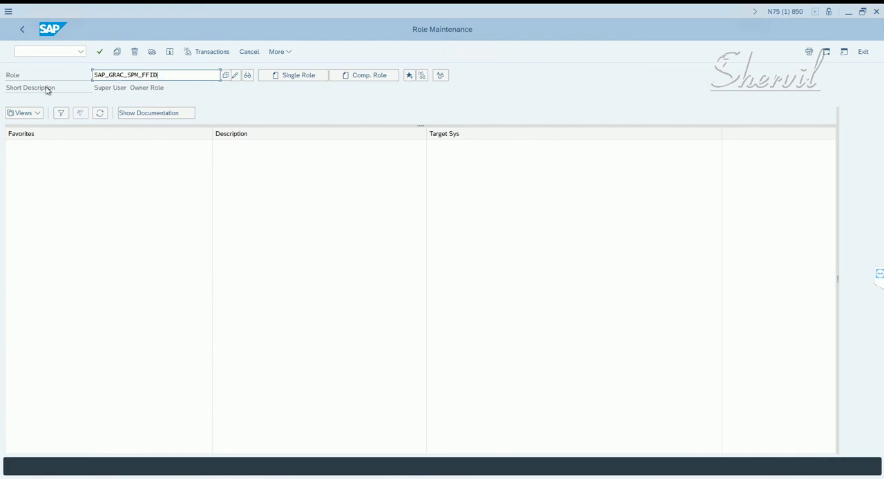
pyautogui.press('Return')
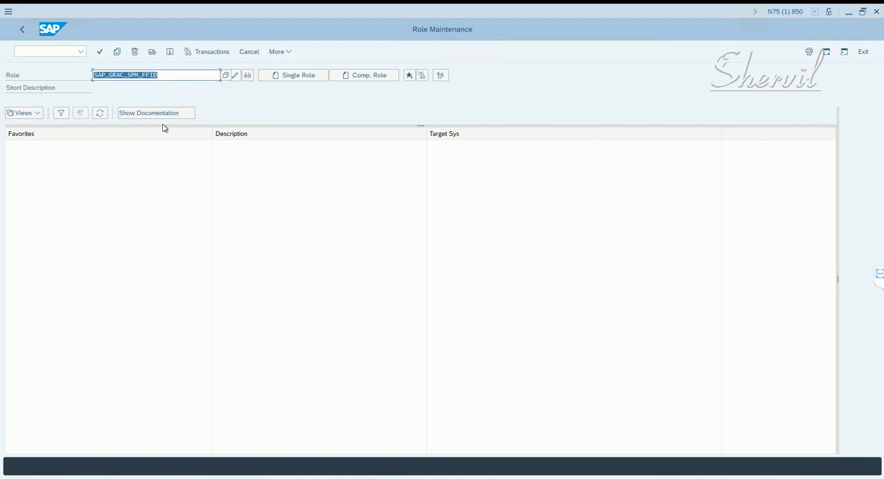
pyautogui.click(248, 76)
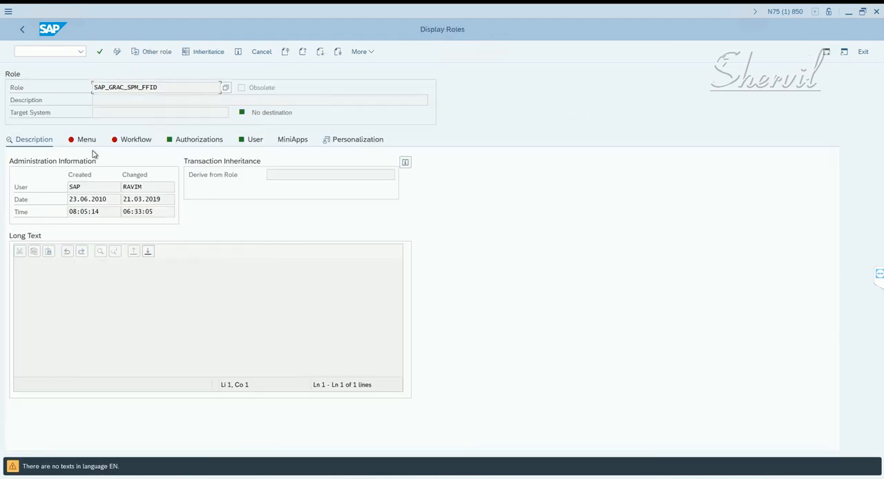
# - Examine SAP_GRAC_SPM_FFID's menu and its S_RFC authorization values, and return to the Role Maintenance start screen
pyautogui.click(89, 143)
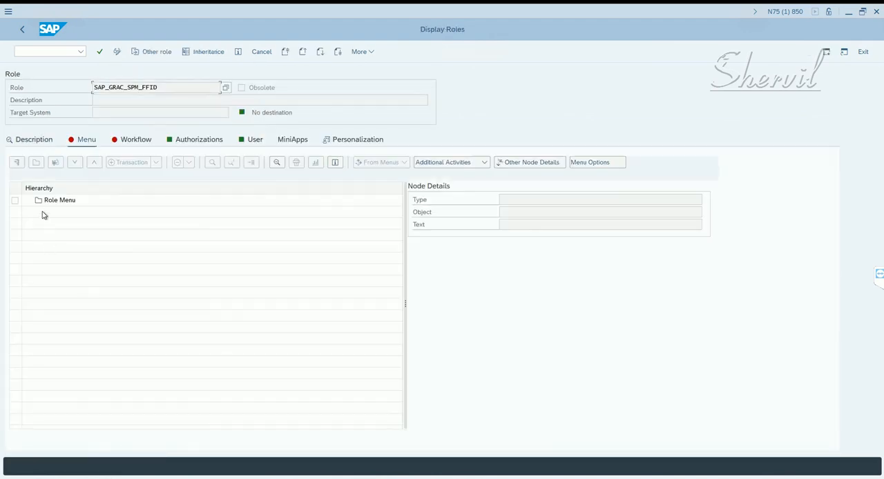
pyautogui.click(190, 143)
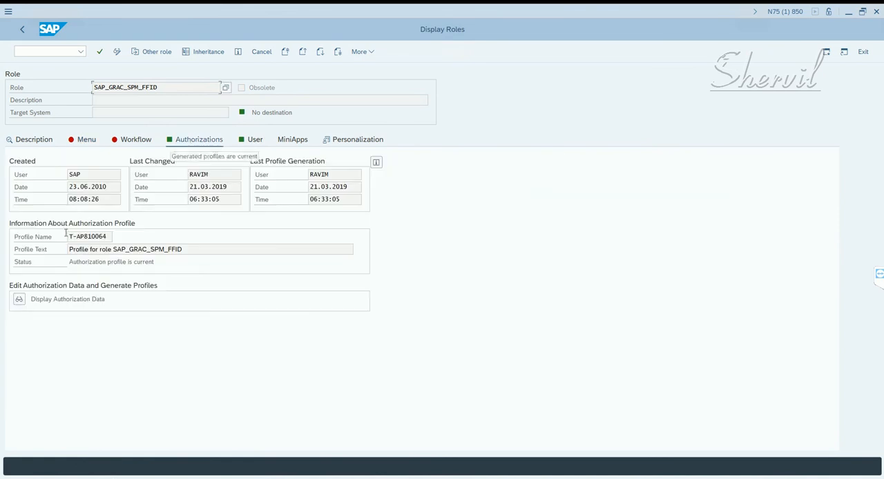
pyautogui.click(20, 300)
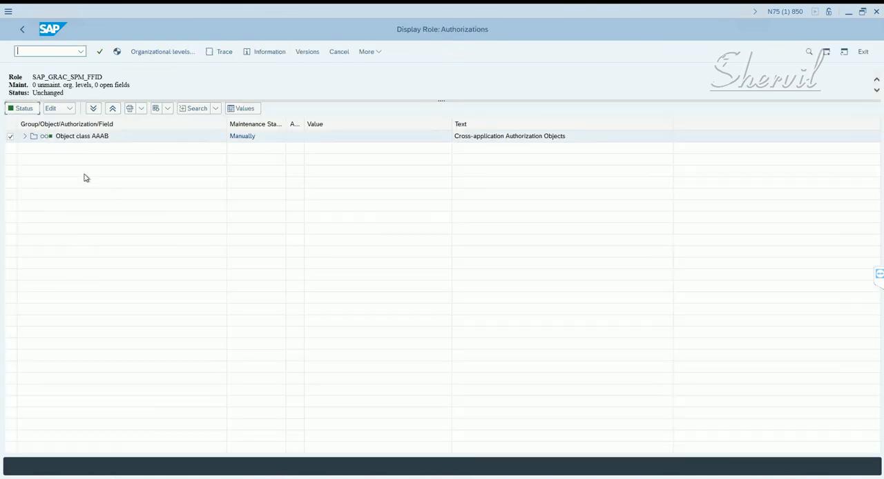
pyautogui.click(27, 140)
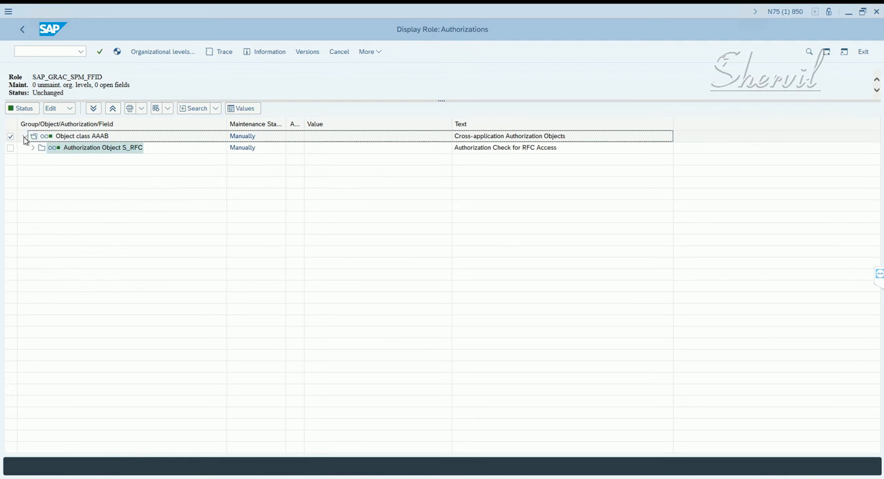
pyautogui.click(31, 150)
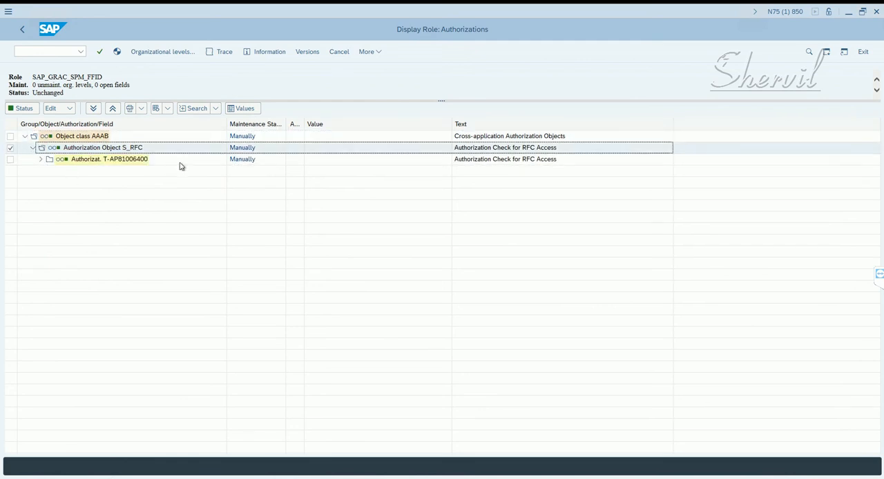
pyautogui.click(38, 167)
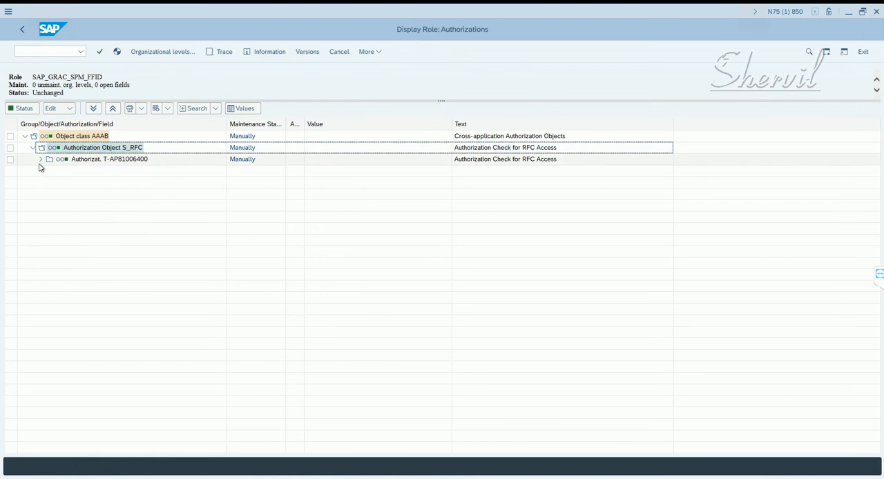
pyautogui.click(45, 159)
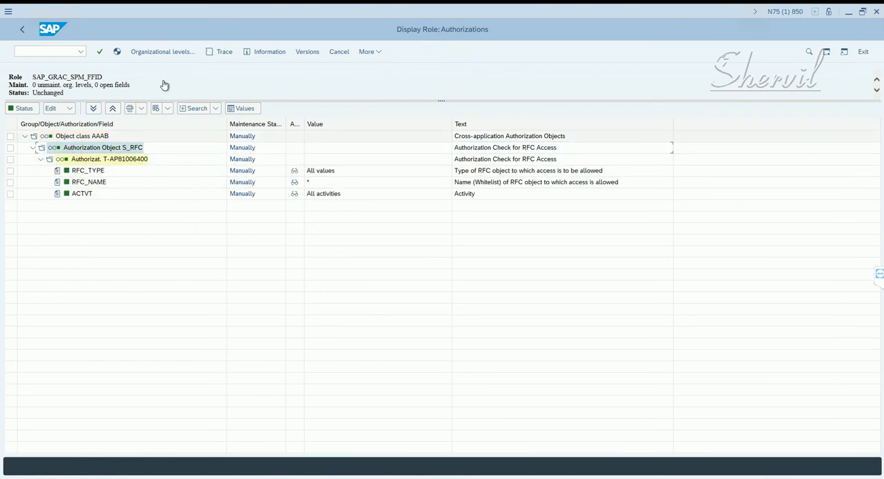
pyautogui.click(22, 31)
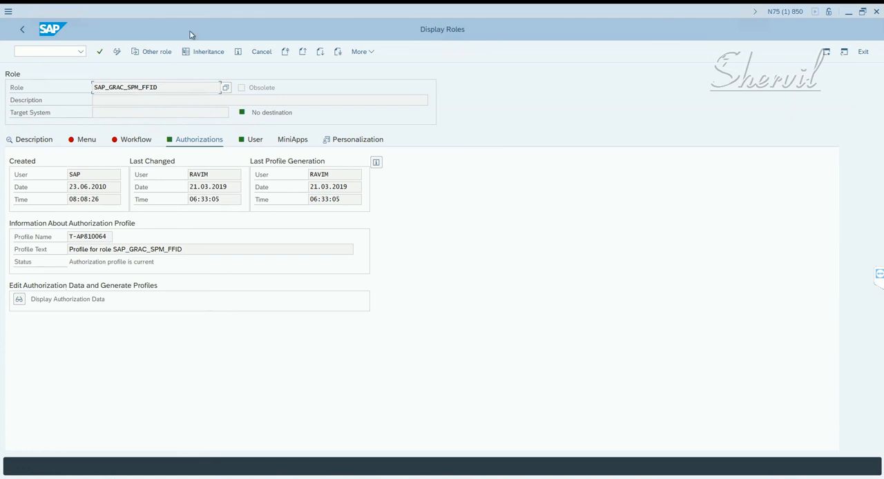
pyautogui.click(117, 52)
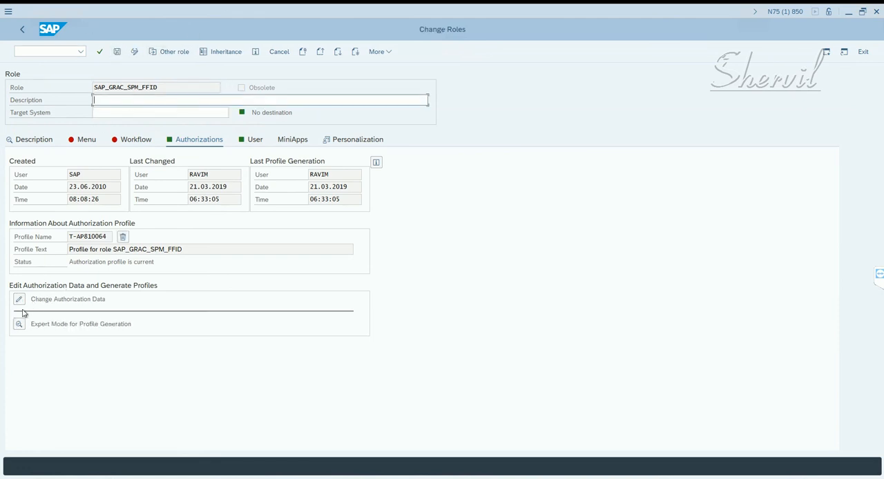
pyautogui.moveTo(160, 89); pyautogui.dragTo(40, 87)
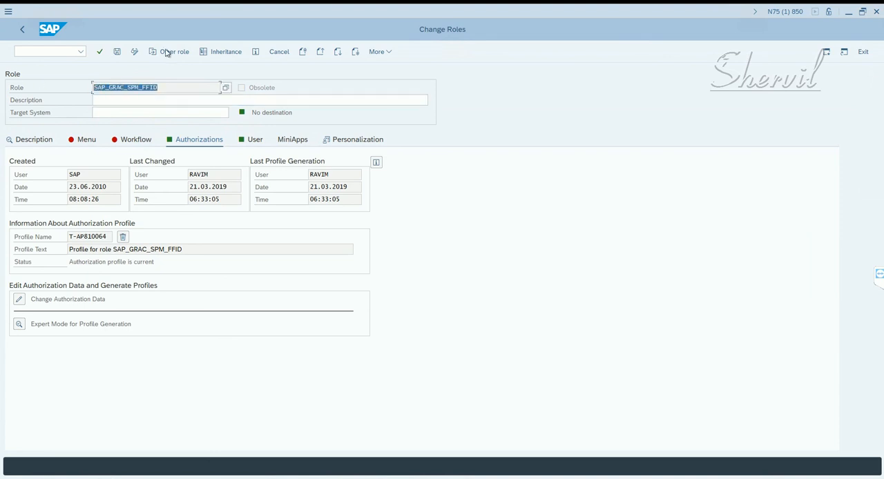
pyautogui.click(23, 30)
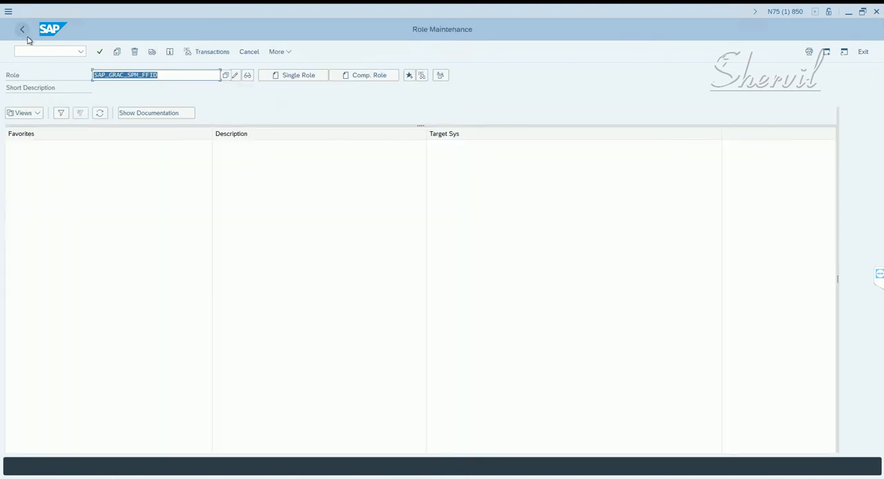
# - Copy all of SAP_GRAC_SPM_FFID to a new role named X:GRAC_SPM_FFID
pyautogui.click(117, 54)
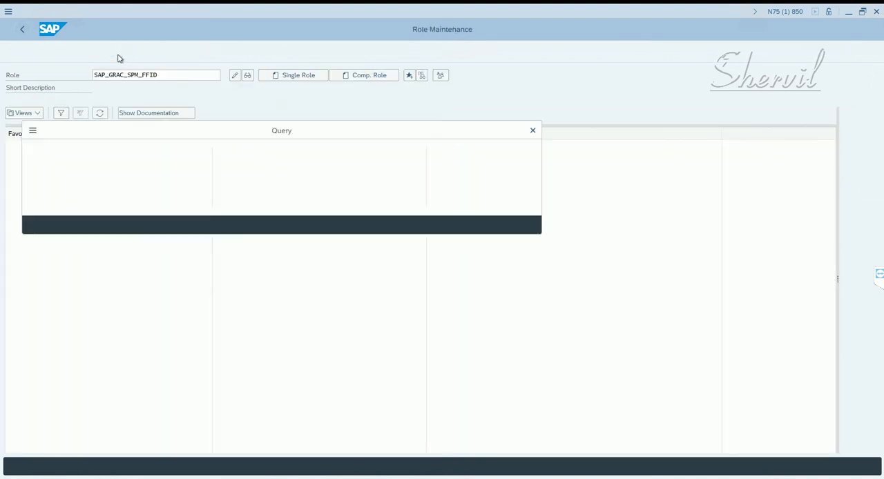
pyautogui.click(174, 185)
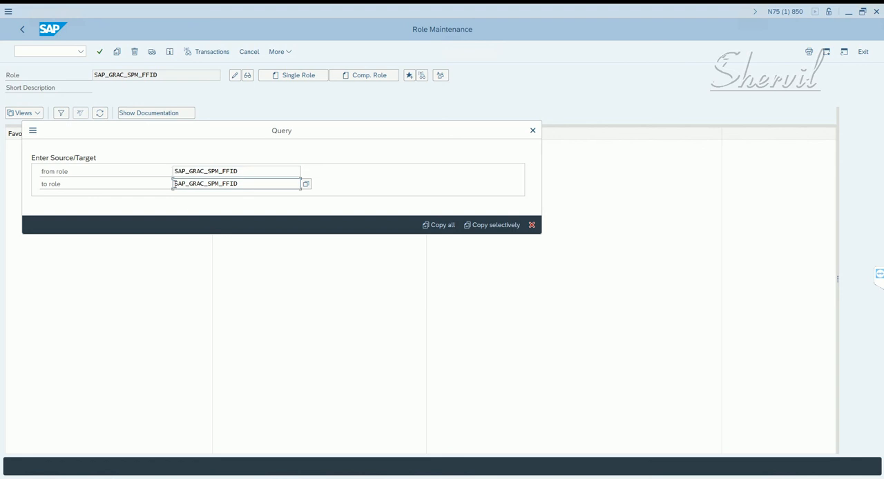
pyautogui.moveTo(185, 186); pyautogui.dragTo(189, 186)
pyautogui.write('X:')
pyautogui.click(425, 225)
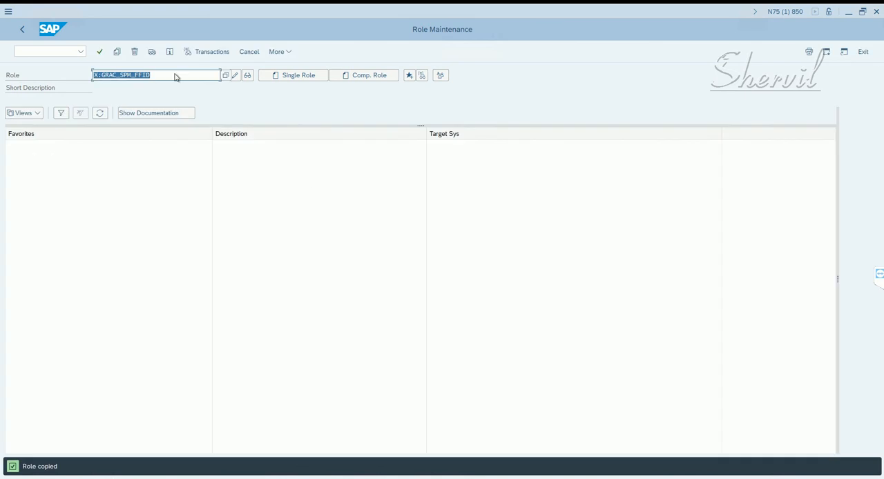
# - Open the role X:GRAC_SPM_FFID for change and open its authorization data for editing
pyautogui.click(176, 74)
pyautogui.moveTo(176, 74); pyautogui.dragTo(60, 71)
pyautogui.click(236, 77)
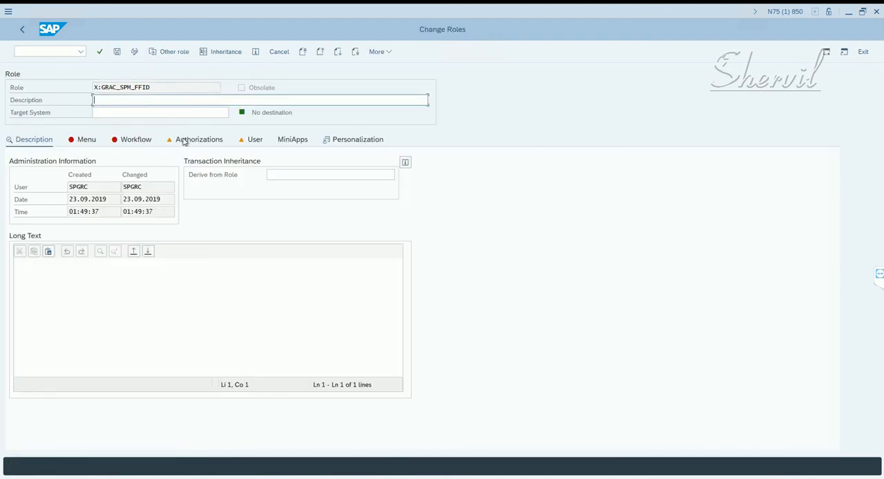
pyautogui.click(216, 141)
pyautogui.click(20, 302)
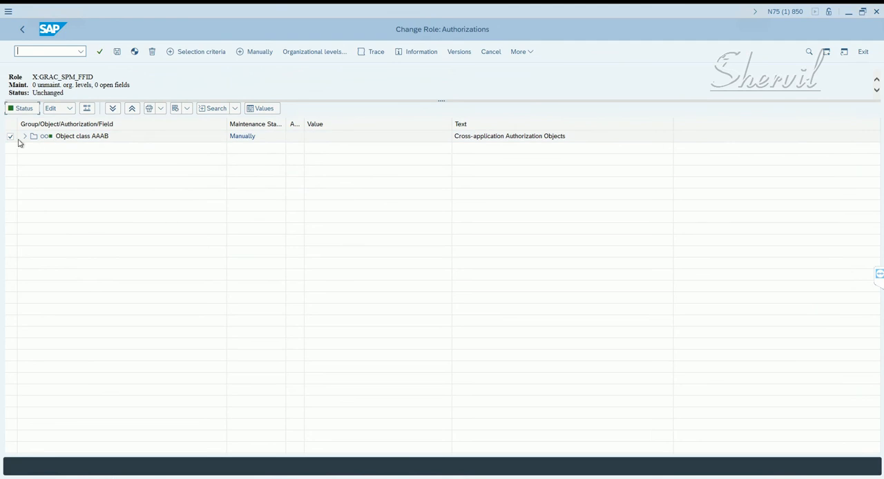
# - Manually insert authorization object S_RFCACL into the role and assign full authorization to its open fields collectively
pyautogui.click(24, 137)
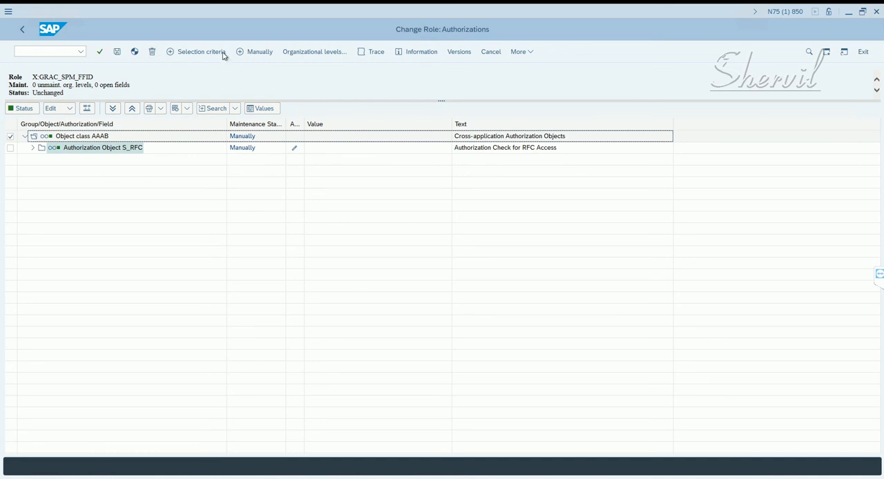
pyautogui.click(260, 52)
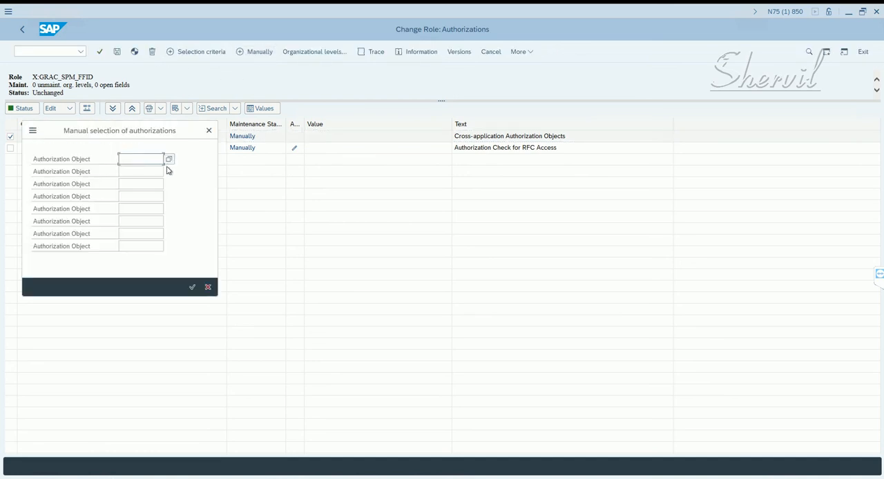
pyautogui.write('s_rfcacl')
pyautogui.press('Return')
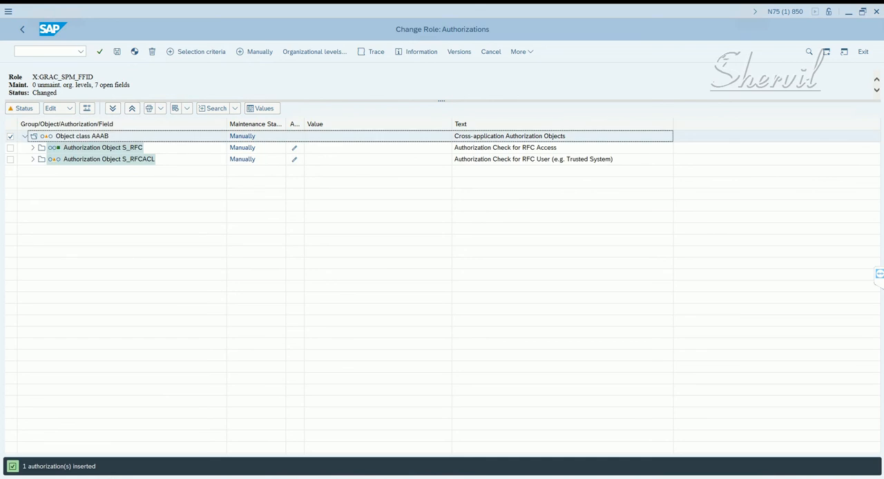
pyautogui.click(123, 161)
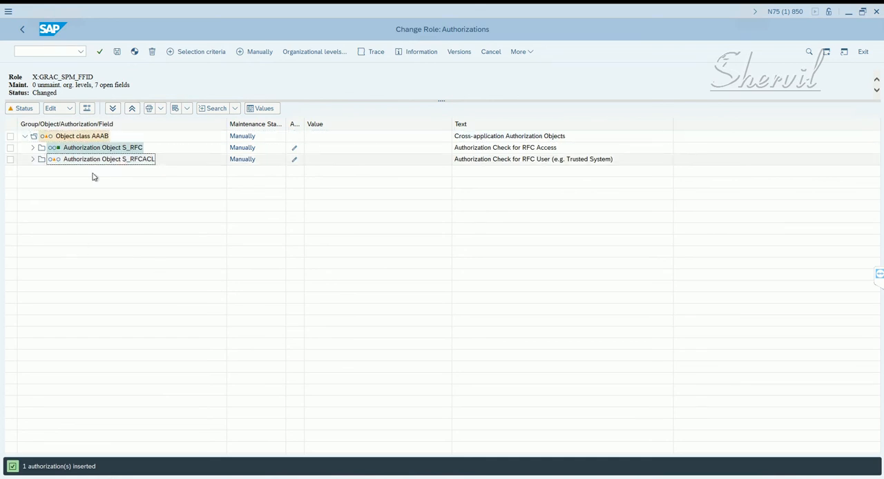
pyautogui.click(22, 113)
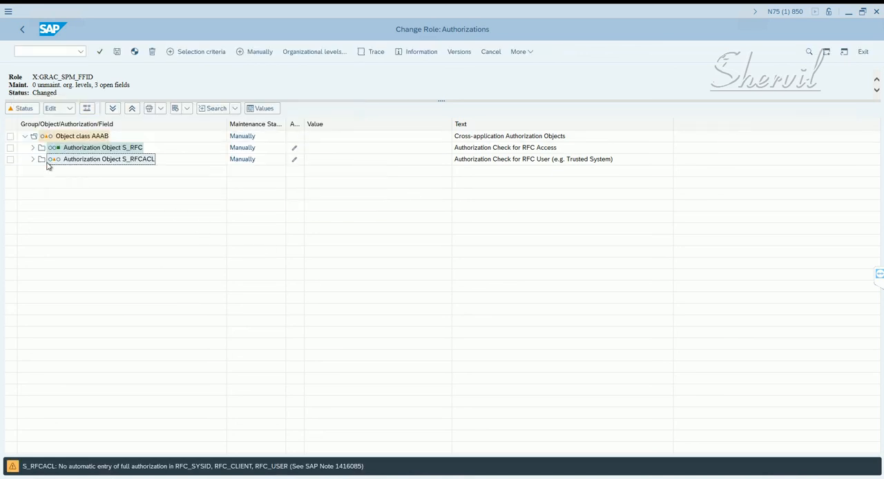
# - Expand the S_RFCACL authorization and save full authorization (*) for RFC_SYSID, accepting the security query
pyautogui.click(31, 160)
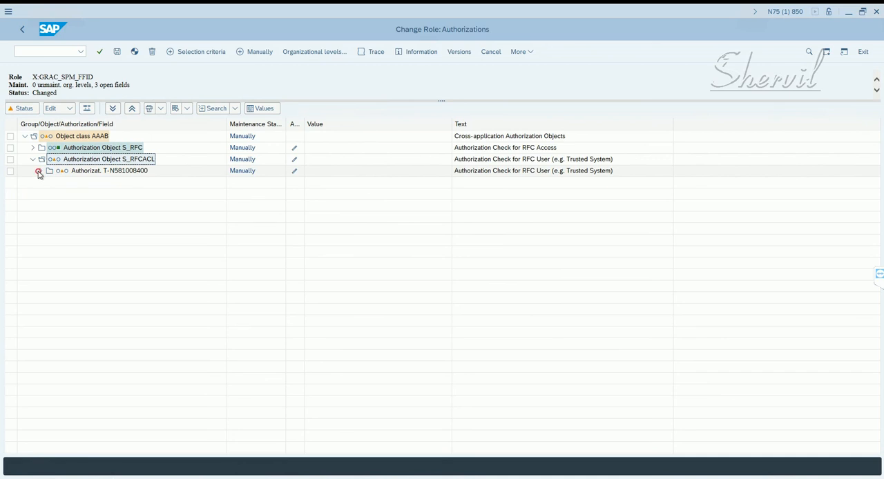
pyautogui.click(39, 171)
pyautogui.click(93, 183)
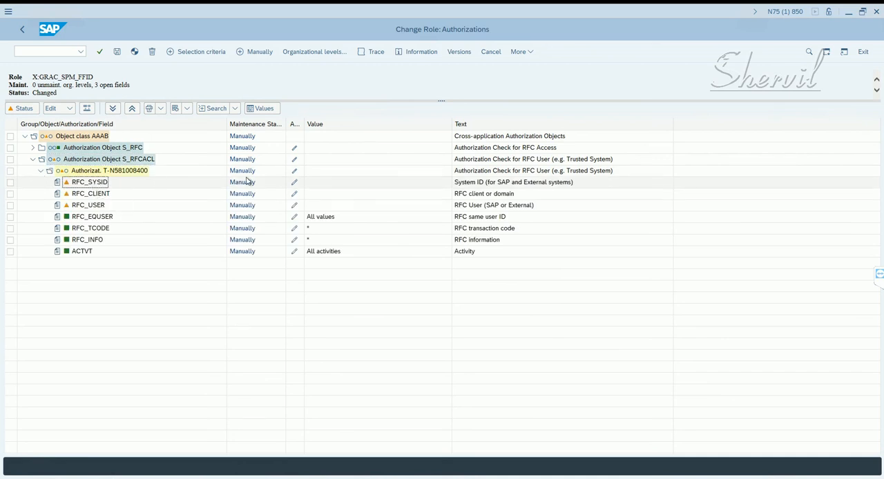
pyautogui.click(294, 183)
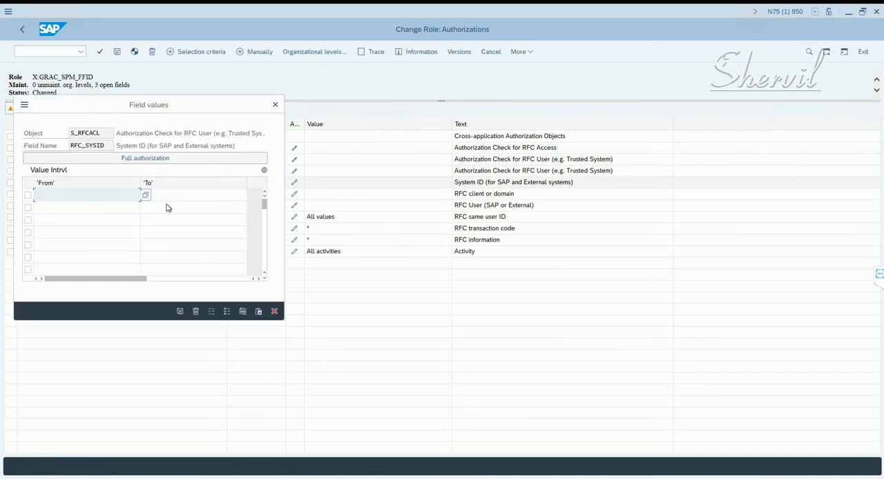
pyautogui.click(168, 158)
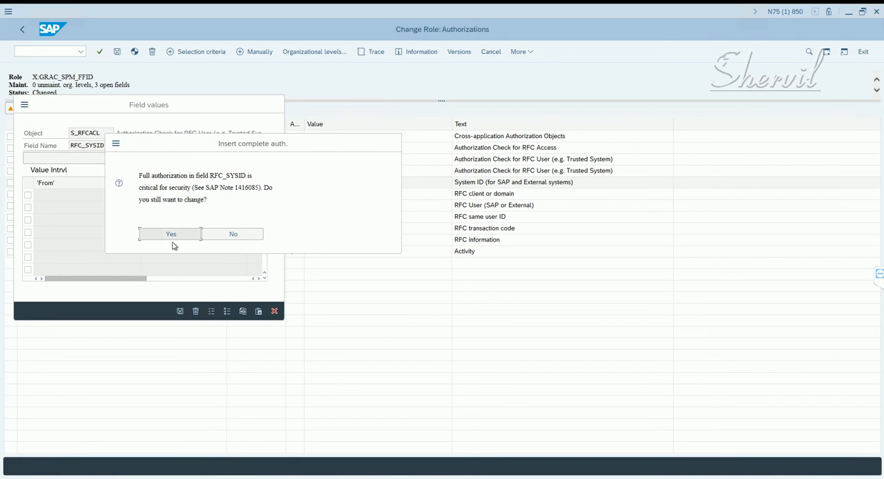
pyautogui.click(174, 235)
pyautogui.click(179, 312)
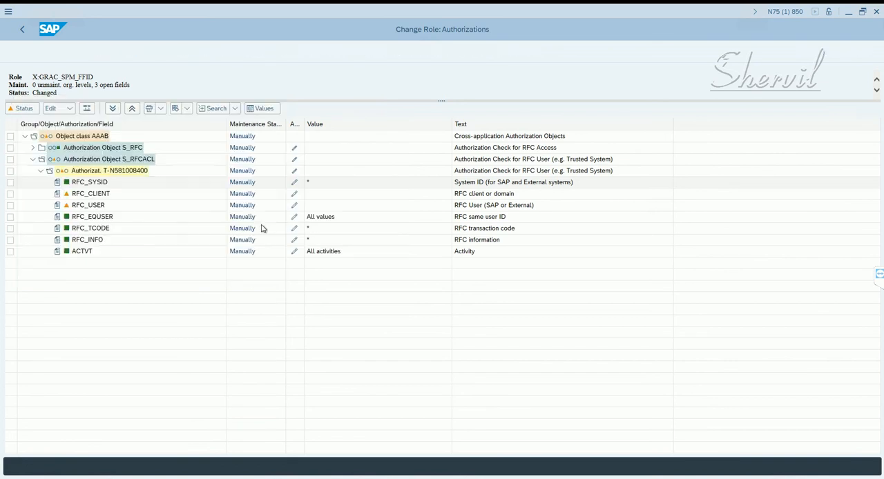
# - Save full authorization (*) for the RFC_CLIENT field of S_RFCACL, accepting the security query
pyautogui.click(294, 195)
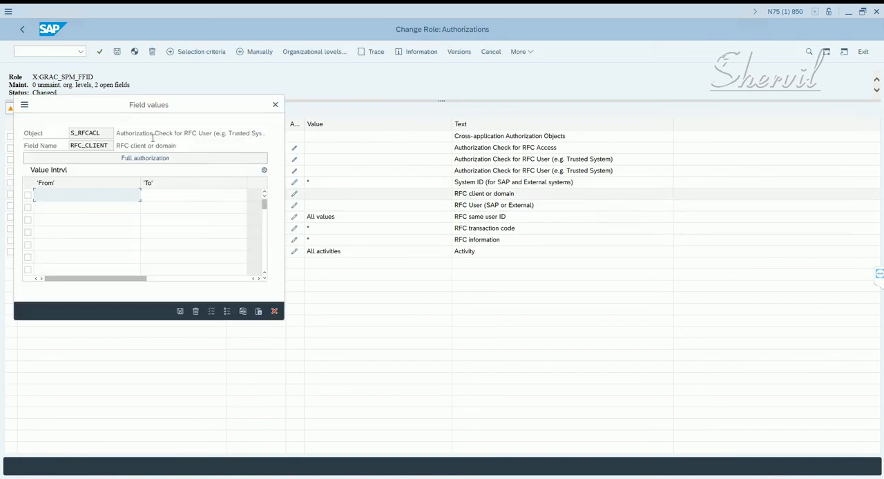
pyautogui.click(149, 158)
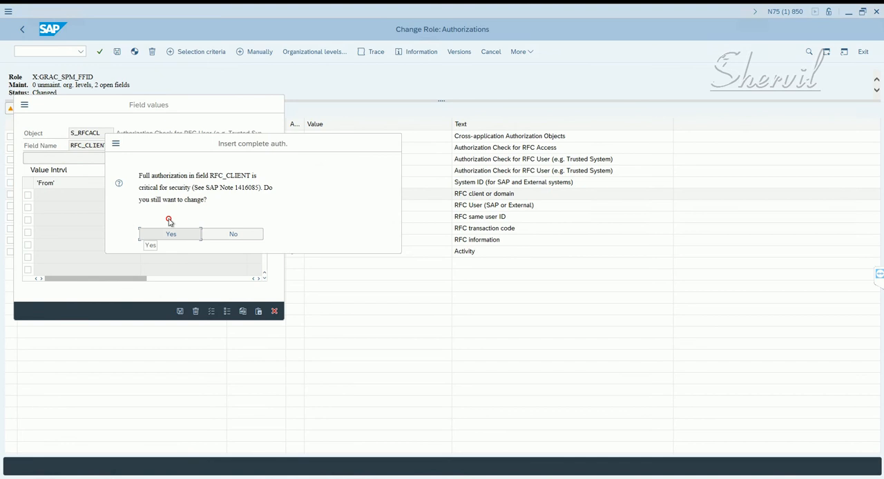
pyautogui.click(171, 233)
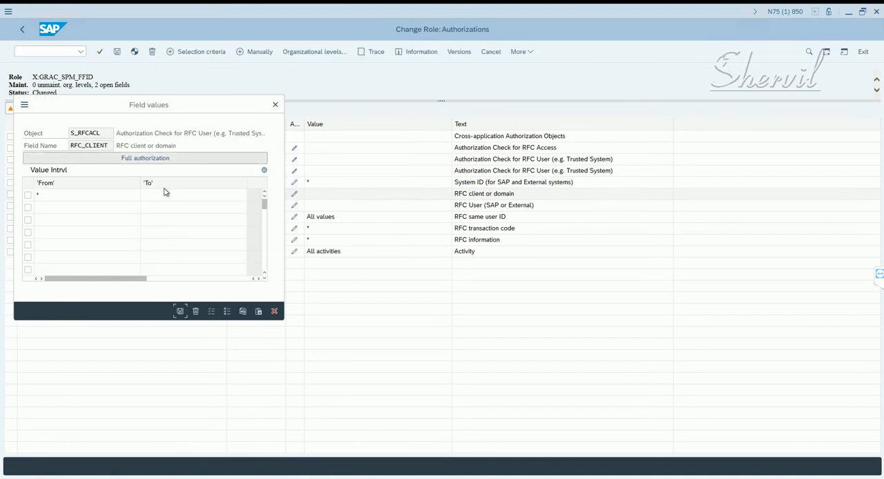
pyautogui.click(180, 312)
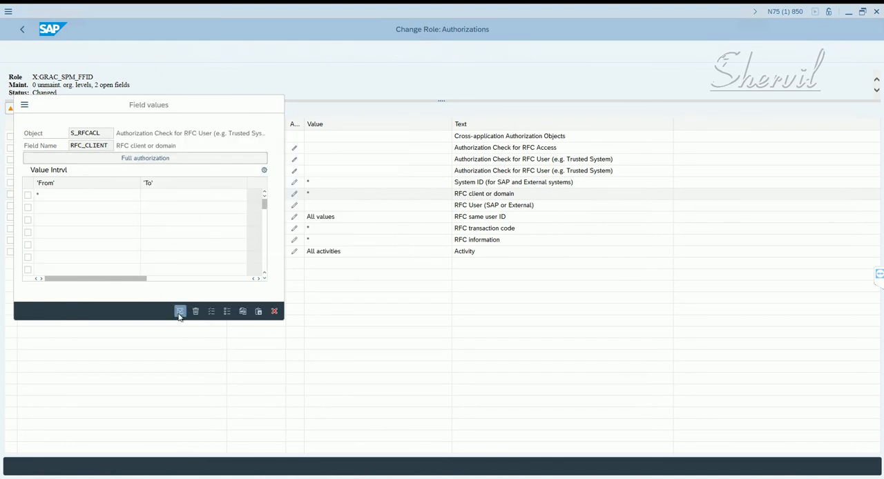
# - Save full authorization (*) for the RFC_USER field of S_RFCACL, accepting the security query
pyautogui.click(294, 205)
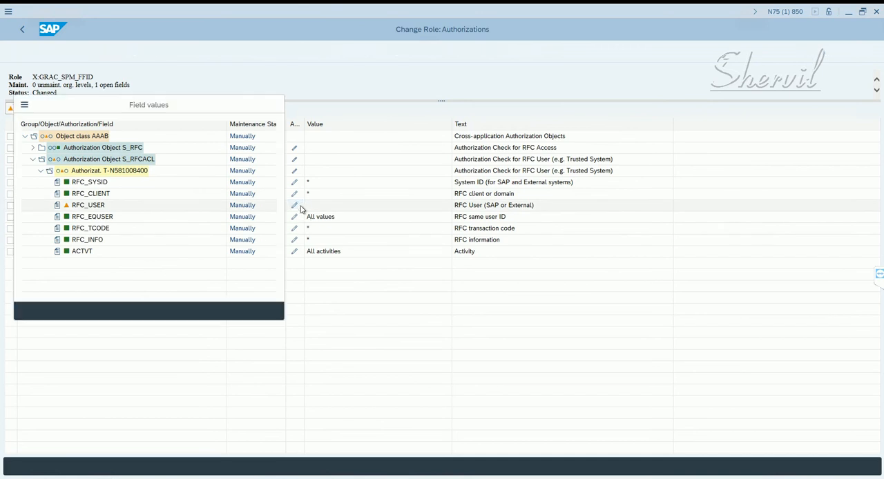
pyautogui.click(119, 161)
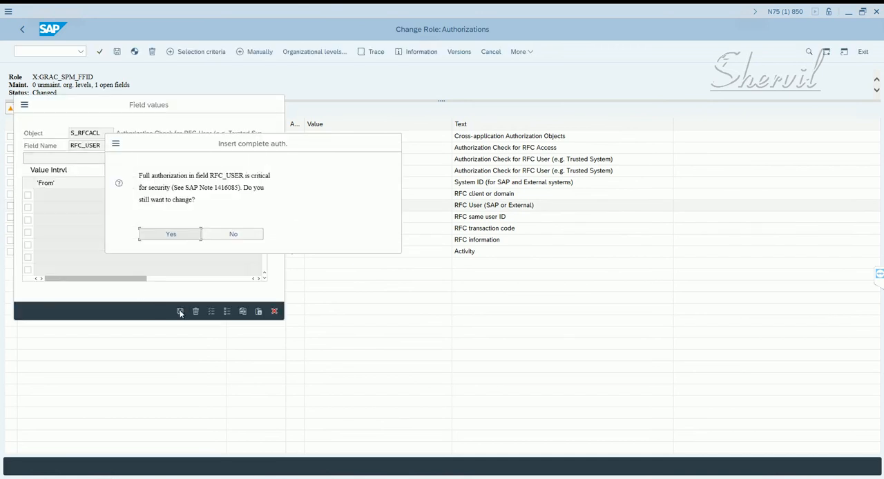
pyautogui.click(177, 237)
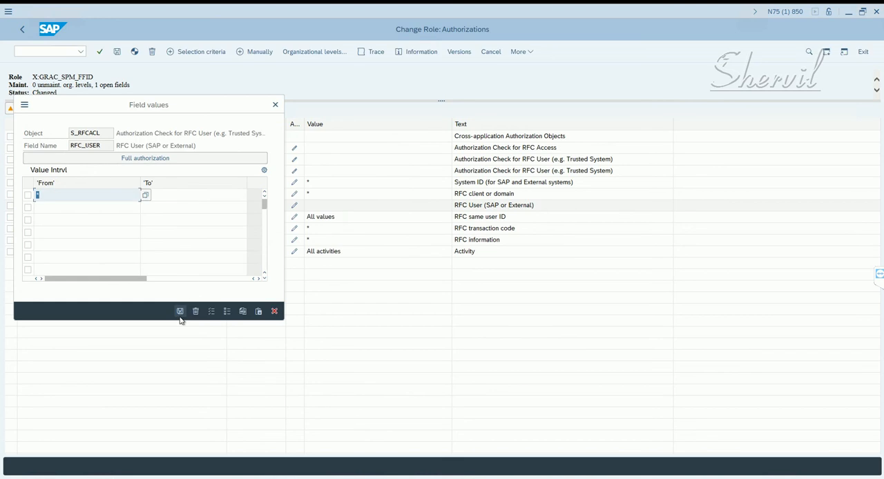
pyautogui.click(181, 311)
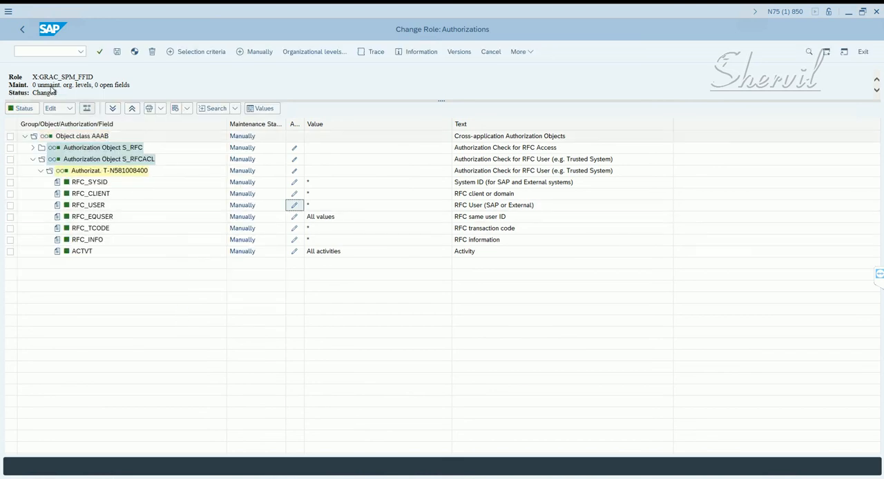
# - Generate the authorization profile of X:GRAC_SPM_FFID with the default profile name and return to the role's overview
pyautogui.click(134, 52)
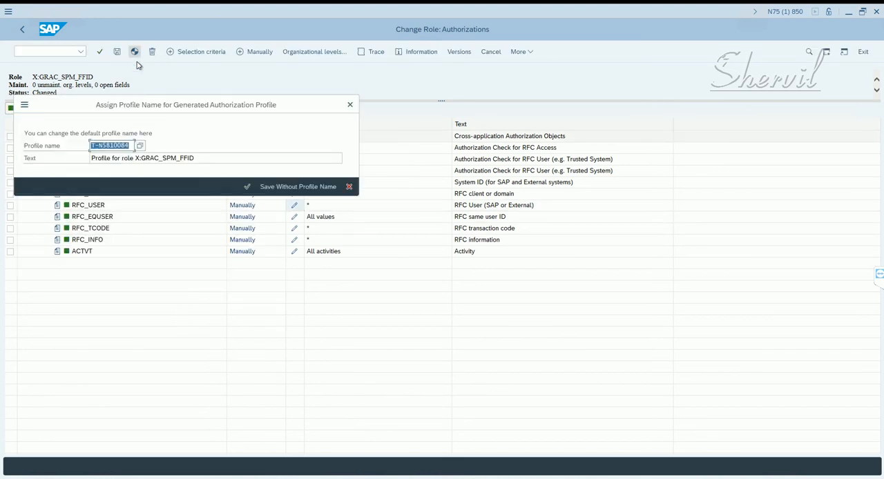
pyautogui.click(247, 187)
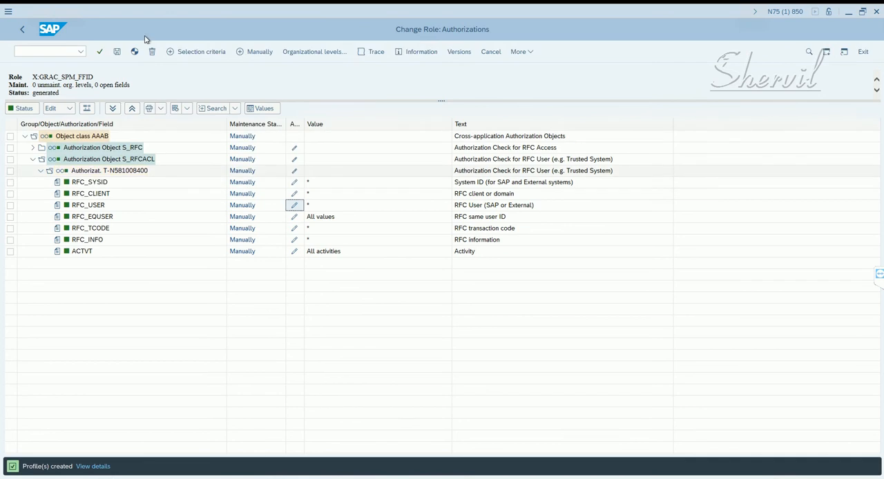
pyautogui.click(21, 31)
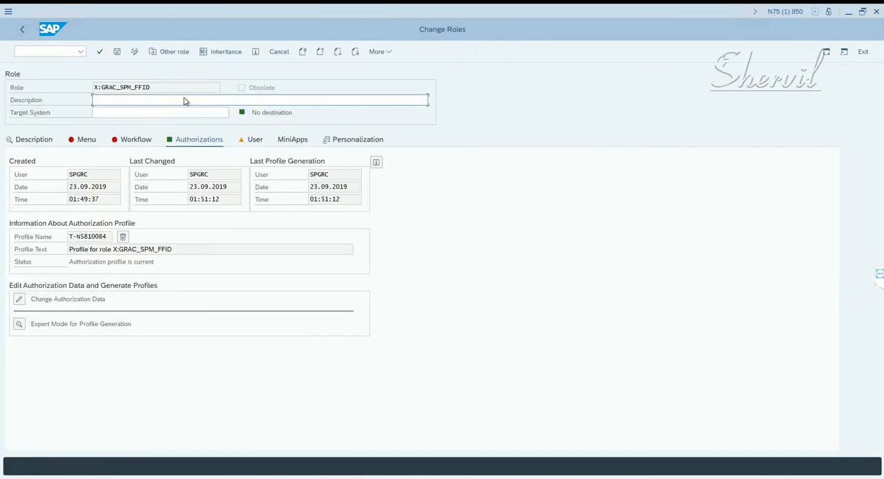
# - Enter "Role for Firefighter ID" as the role description and save the role
pyautogui.moveTo(176, 86); pyautogui.dragTo(79, 93)
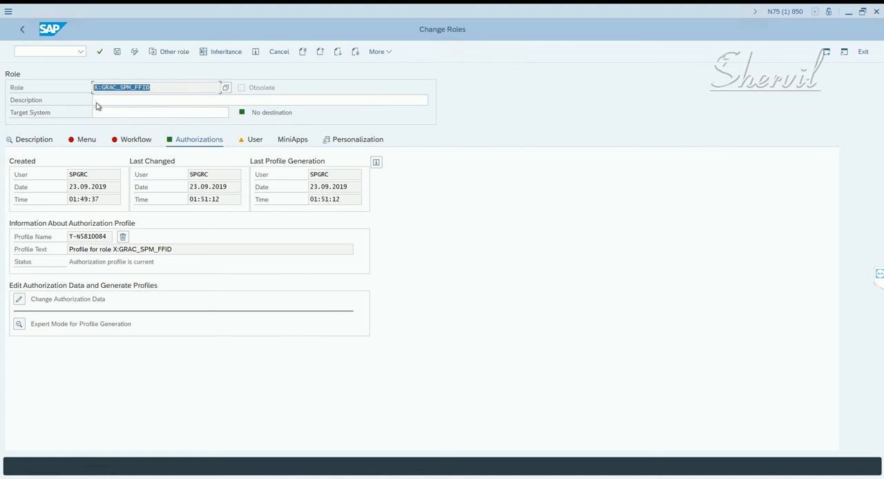
pyautogui.click(107, 102)
pyautogui.write('ROole for Firefighter ID')
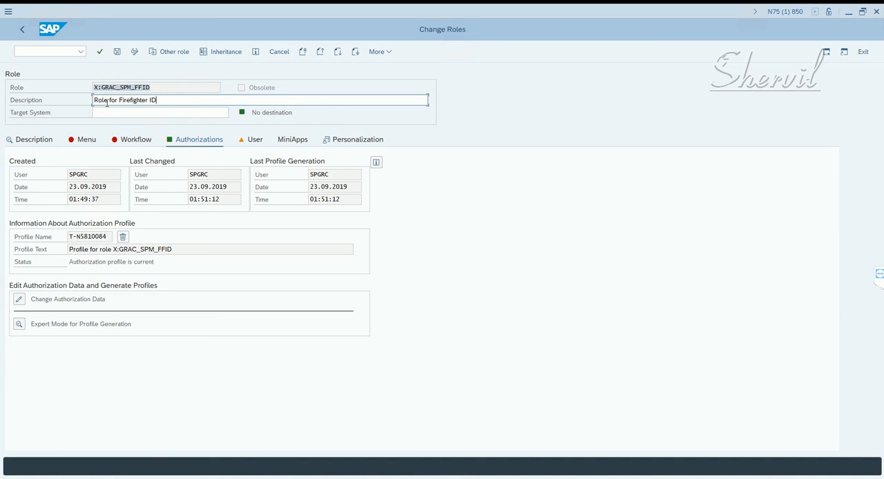
pyautogui.tripleClick(107, 102)
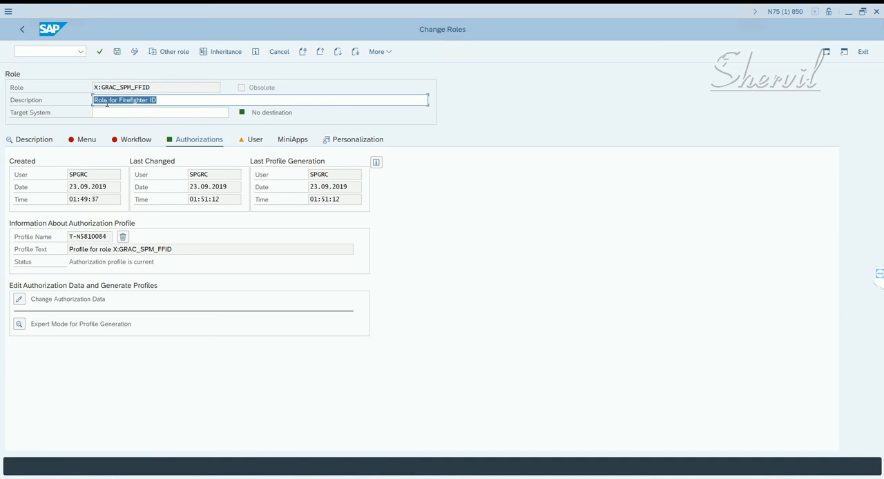
pyautogui.click(117, 51)
# - Run the user comparison for the role's assigned users and close the comparison dialog
pyautogui.click(251, 139)
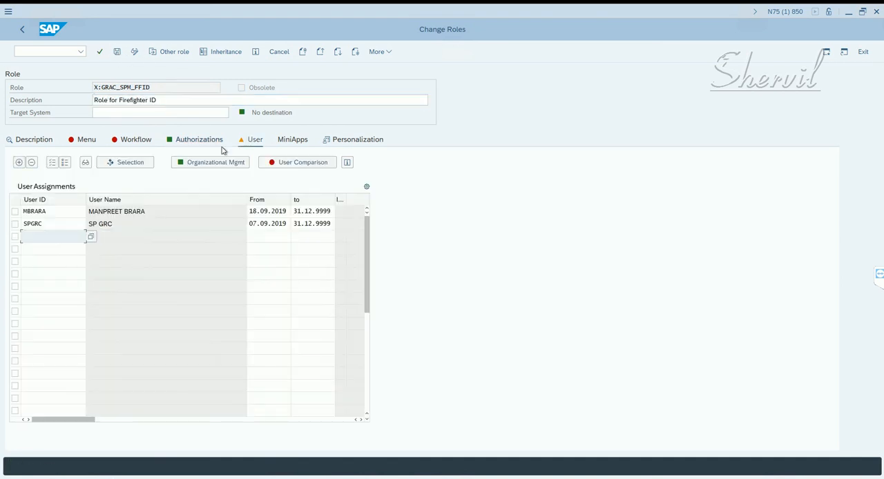
pyautogui.click(308, 163)
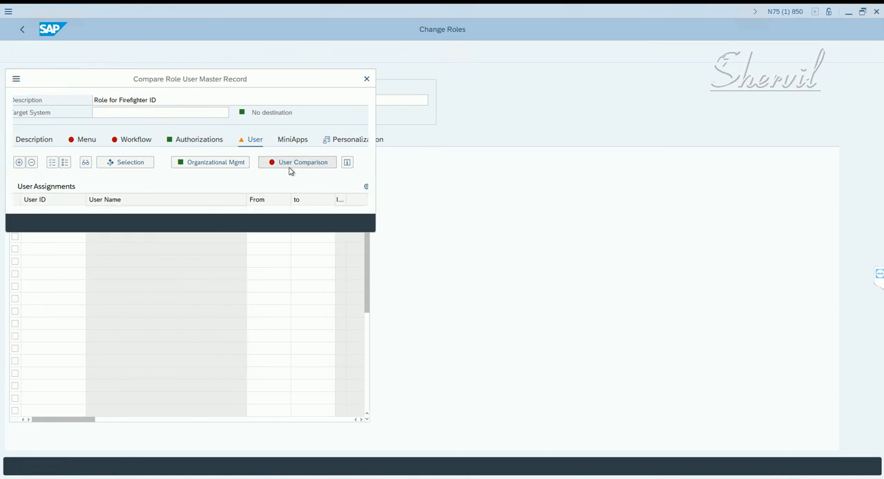
pyautogui.click(236, 223)
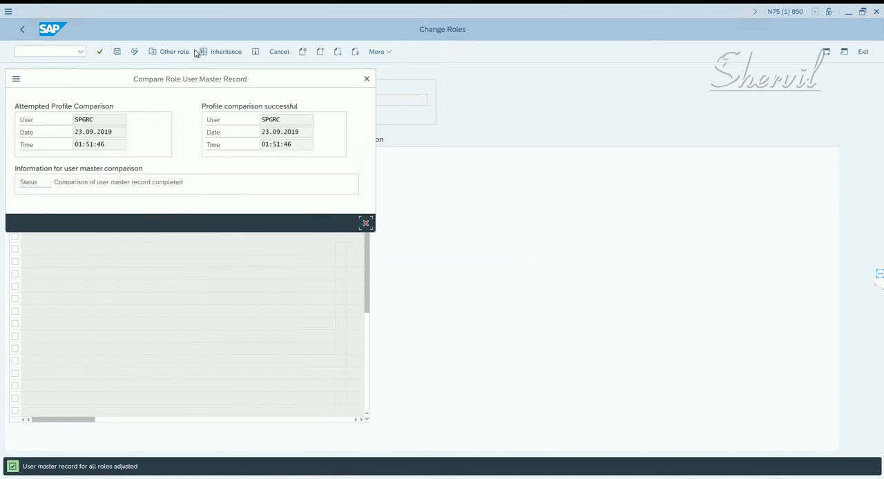
pyautogui.click(366, 78)
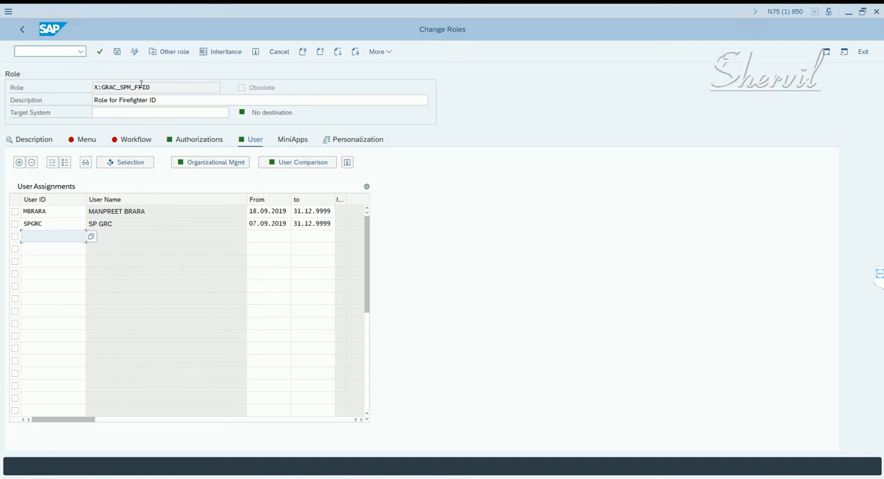
# - Copy the role name X:GRAC_SPM_FFID and leave role maintenance for the SAP Easy Access screen
pyautogui.moveTo(155, 87); pyautogui.dragTo(49, 99)
pyautogui.hotkey('ctrl', 'c')
pyautogui.click(56, 68)
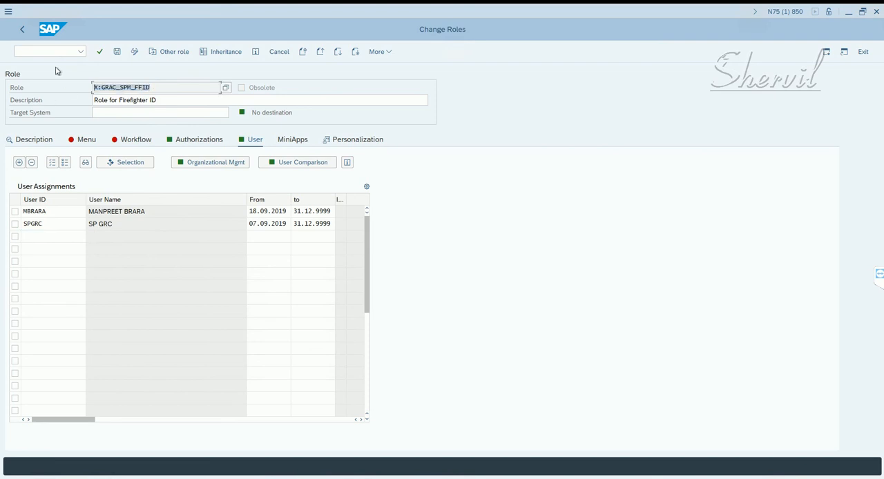
pyautogui.click(22, 33)
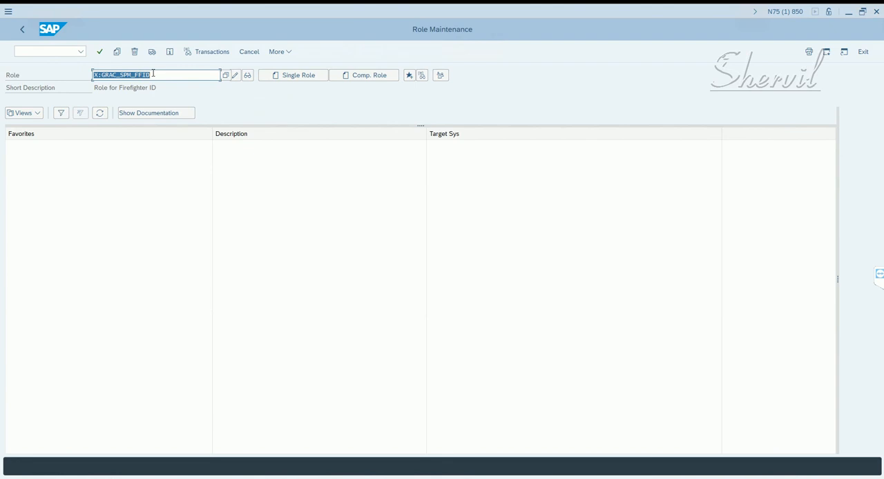
pyautogui.click(23, 29)
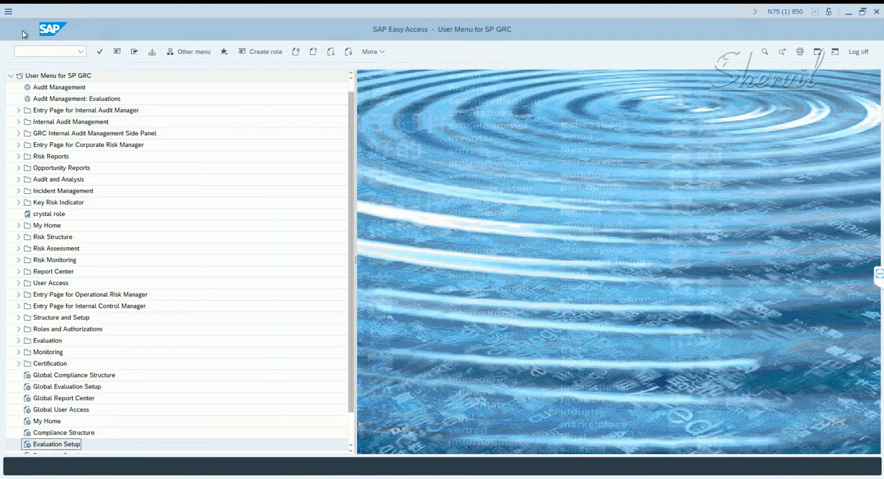
# - Start transaction SPRO and display the SAP Reference IMG
pyautogui.click(34, 50)
pyautogui.click(27, 50)
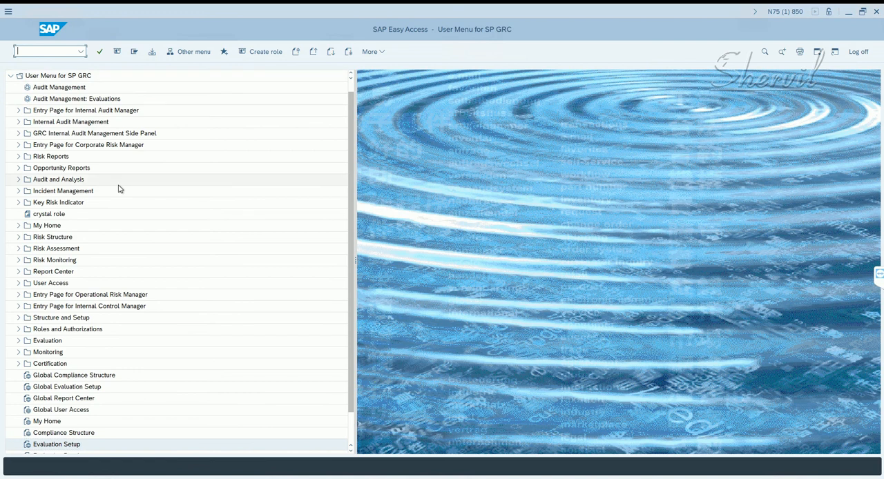
pyautogui.write('spro')
pyautogui.press('Return')
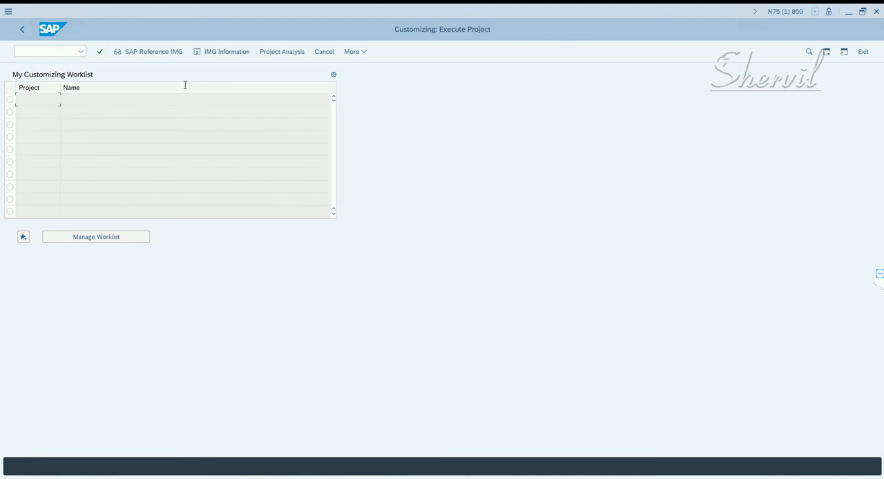
pyautogui.click(152, 53)
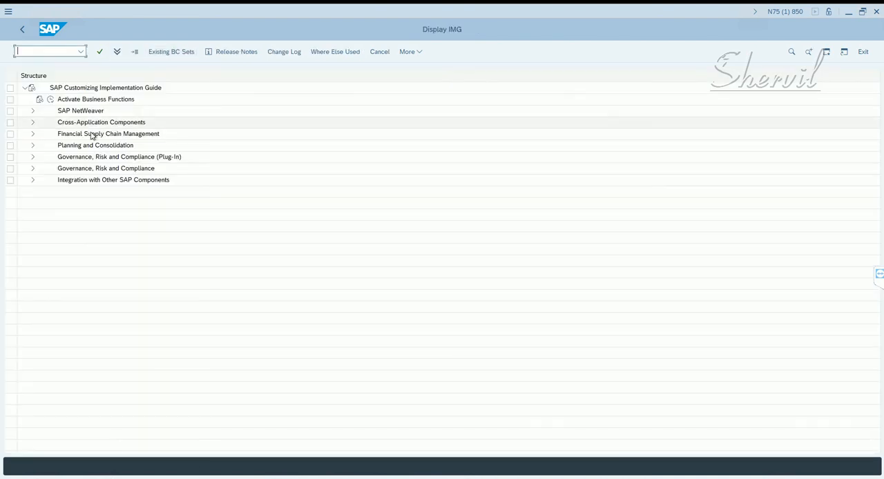
# - Open the Maintain Configuration Settings activity for Access Control under Governance, Risk and Compliance
pyautogui.click(33, 169)
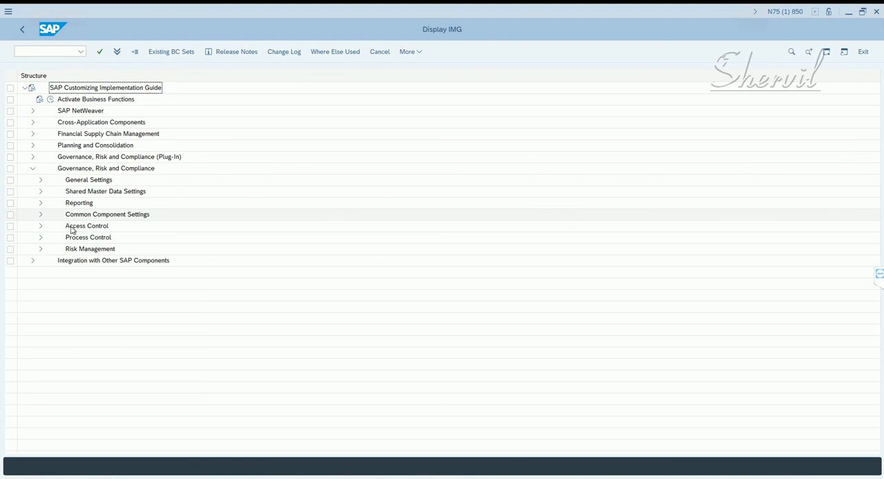
pyautogui.click(41, 228)
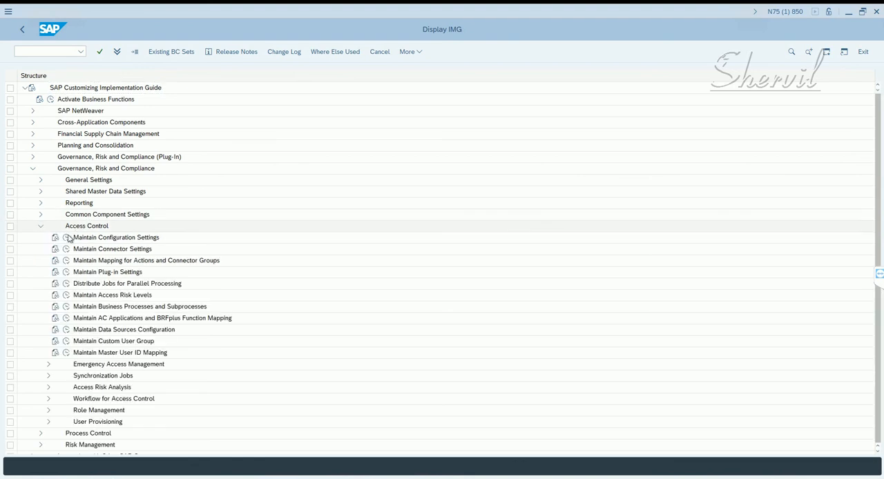
pyautogui.click(88, 241)
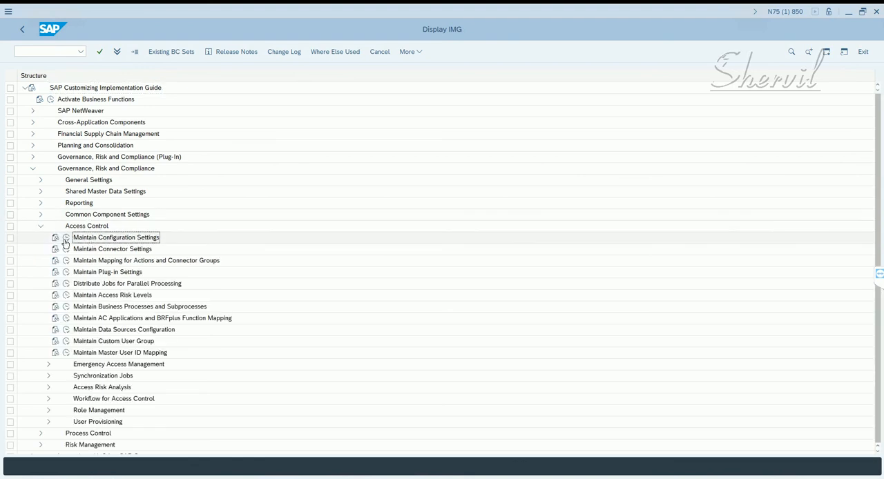
pyautogui.click(65, 238)
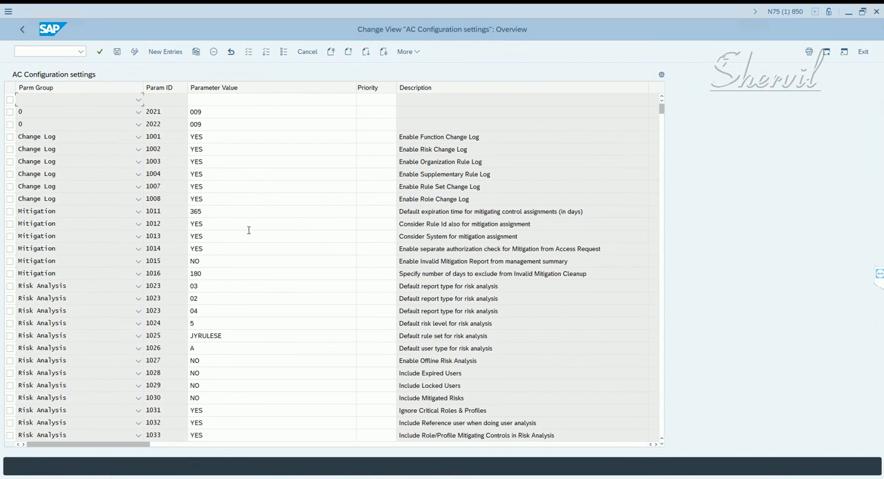
# - Set the value of Emergency Access Management parameter 4010 (Firefighter ID role name) to X:GRAC_SPM_FFID
pyautogui.scroll(-5, 248, 230)
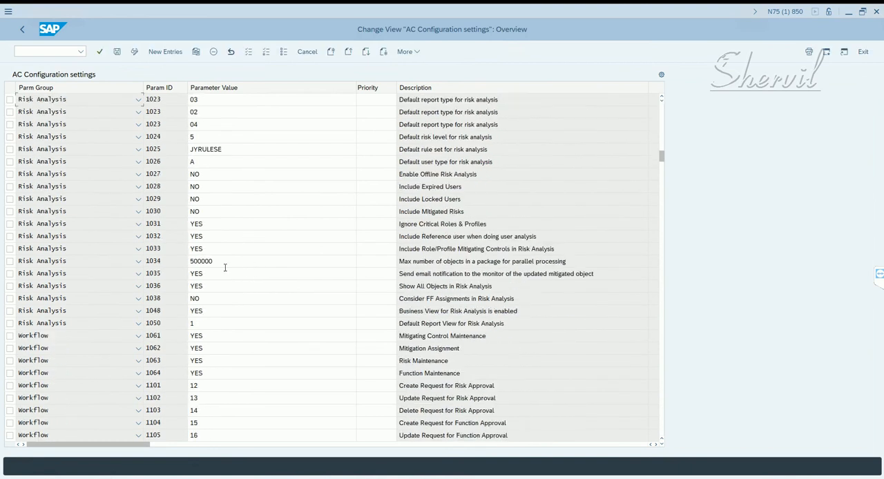
pyautogui.scroll(-5, 214, 249)
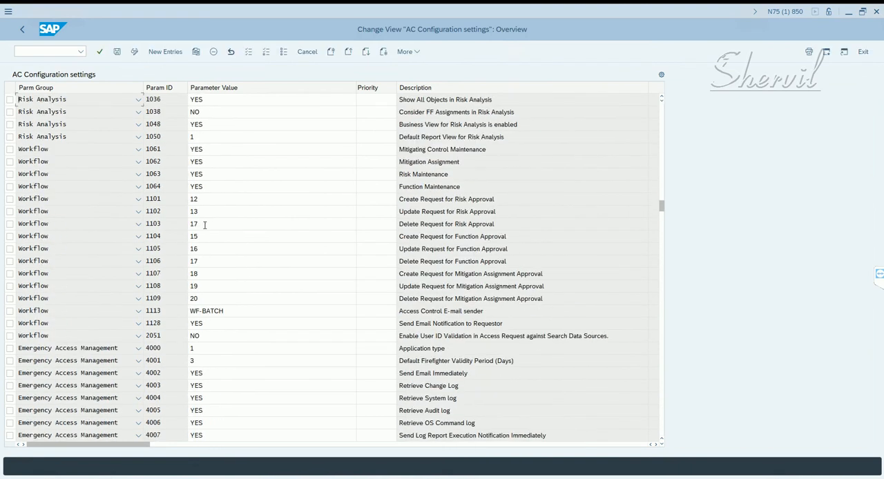
pyautogui.scroll(-5, 204, 224)
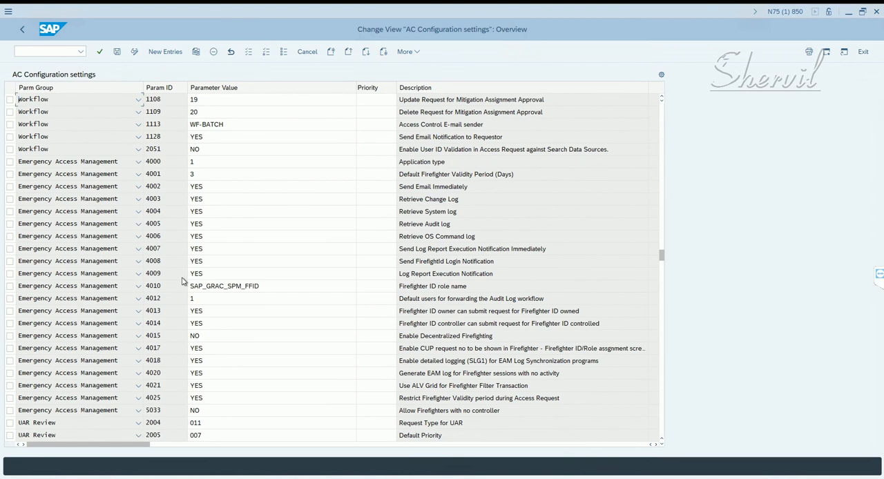
pyautogui.scroll(-1, 207, 276)
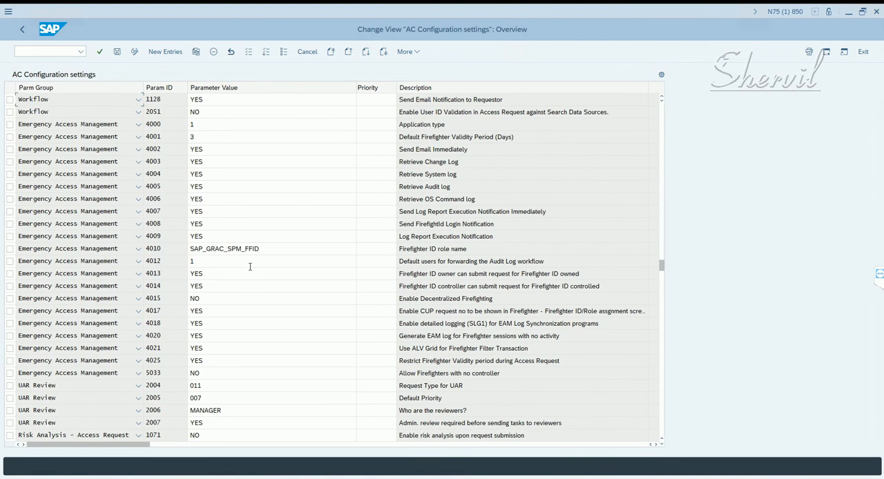
pyautogui.click(80, 252)
pyautogui.click(131, 263)
pyautogui.doubleClick(233, 249)
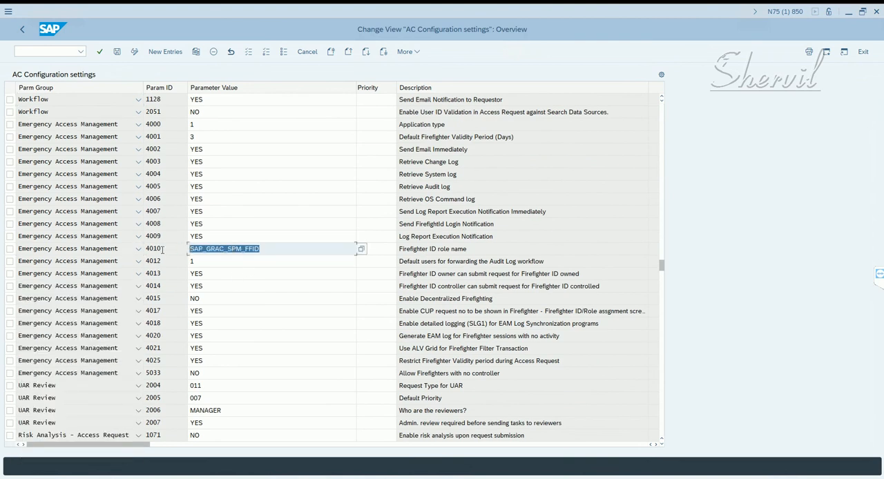
pyautogui.hotkey('ctrl', 'v')
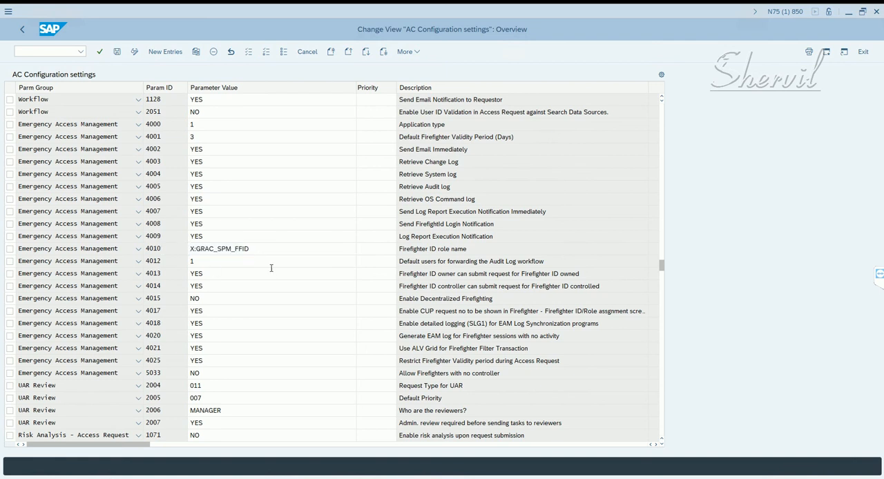
pyautogui.hotkey('ctrl', 'a')
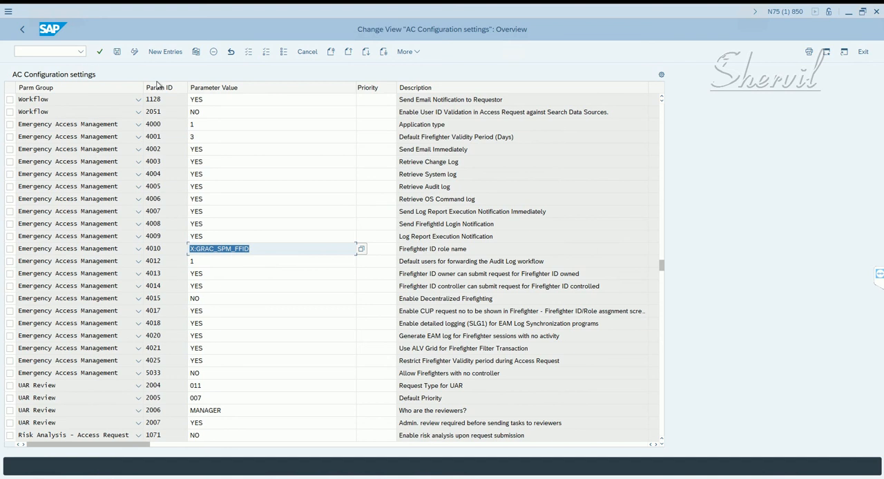
# - Save the AC configuration settings under the proposed BC Set Activation customizing request and leave the view
pyautogui.click(118, 53)
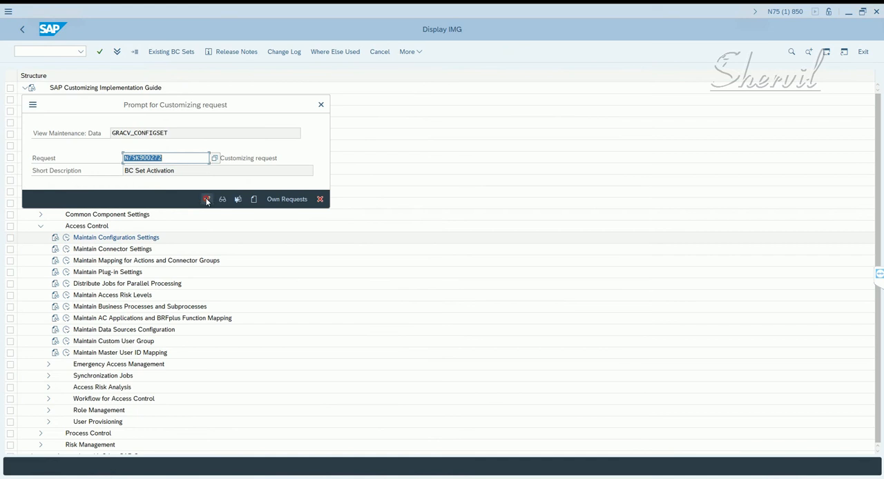
pyautogui.click(206, 199)
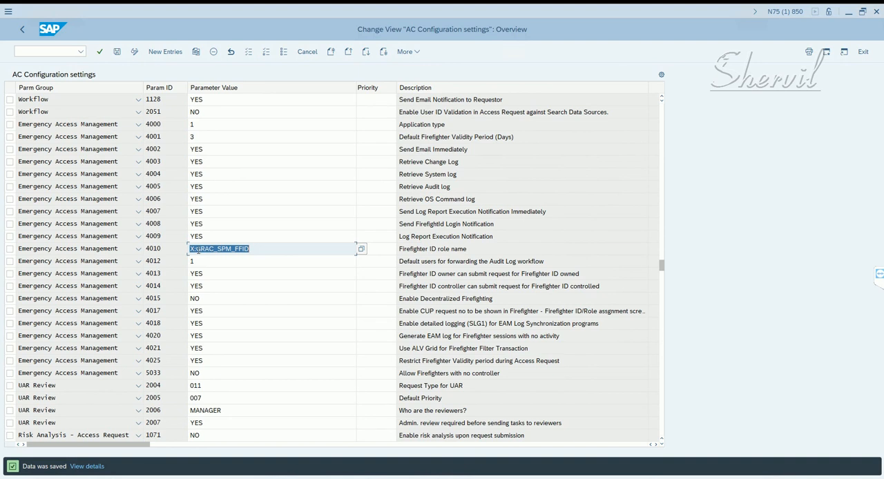
pyautogui.doubleClick(155, 248)
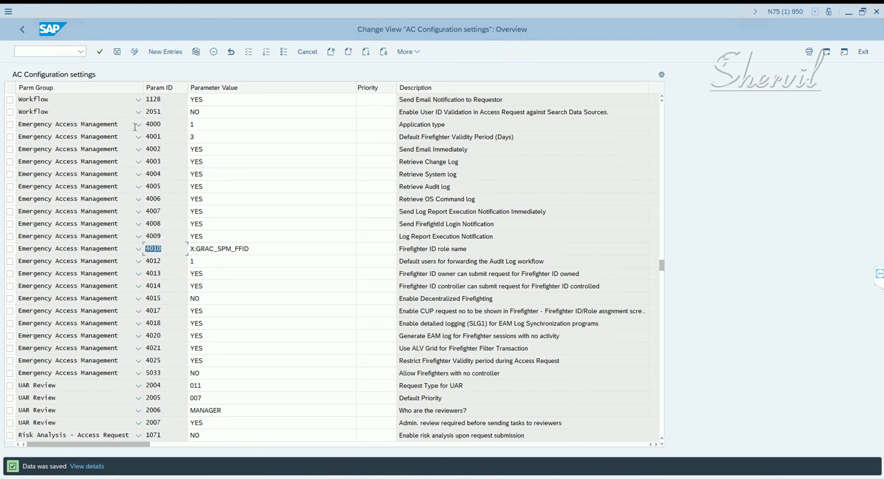
pyautogui.click(20, 32)
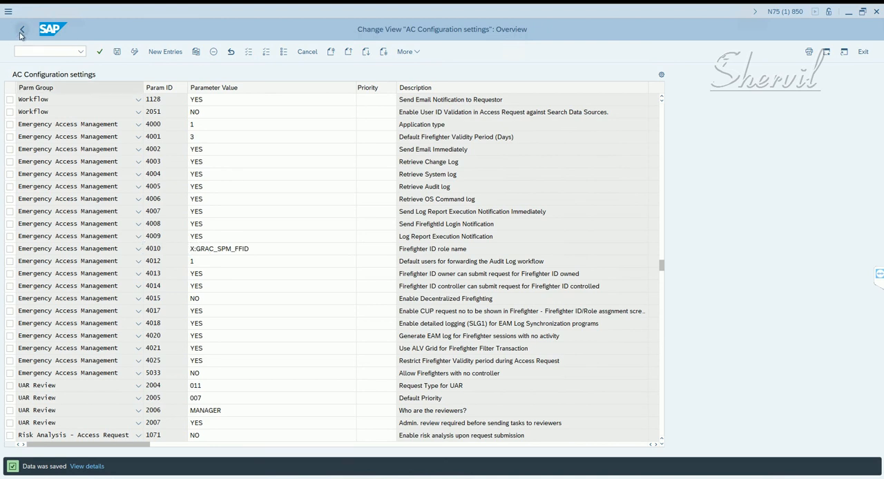
# - Return to the SAP Easy Access menu and check the firefighter user ID in the Notepad notes
pyautogui.click(20, 32)
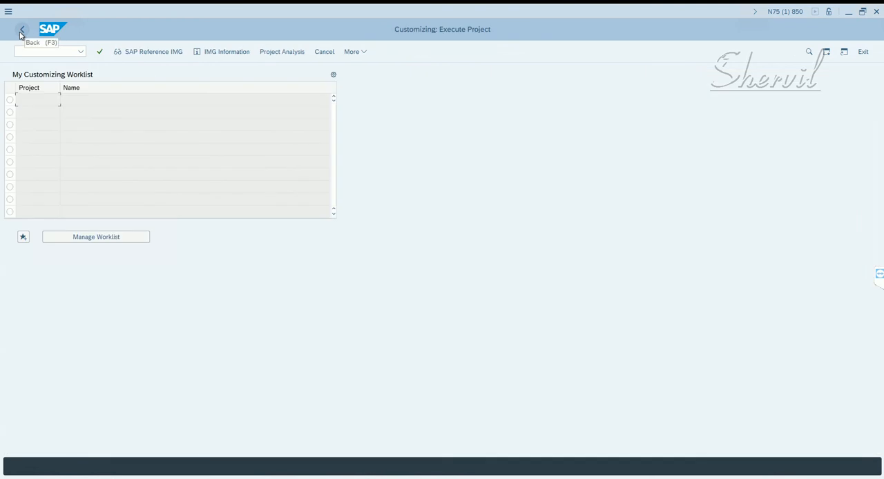
pyautogui.click(20, 32)
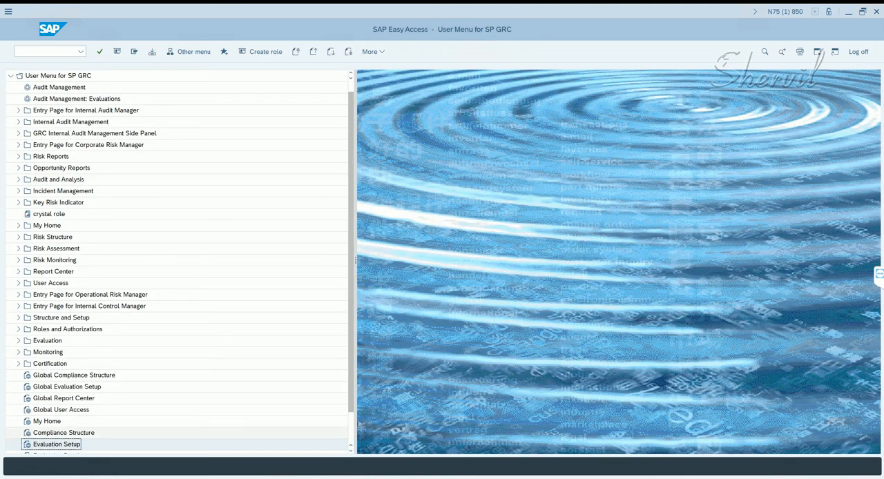
pyautogui.hotkey('alt', 'Tab')
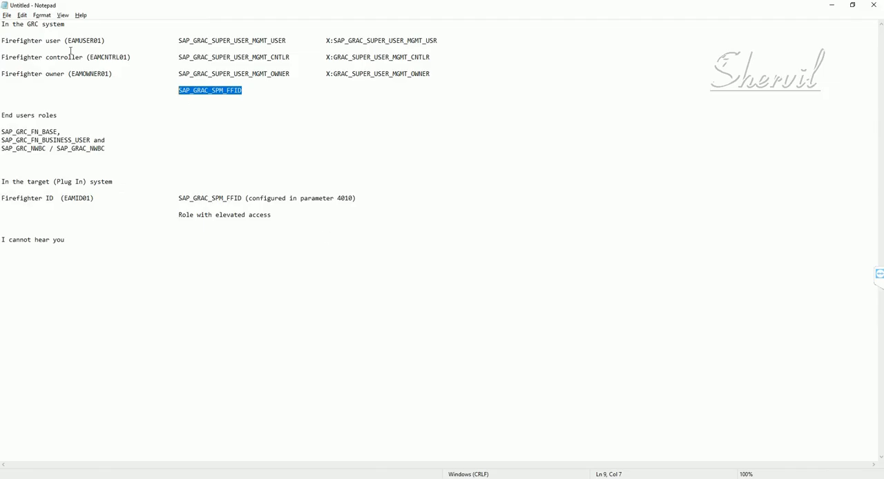
pyautogui.moveTo(68, 40); pyautogui.dragTo(103, 41)
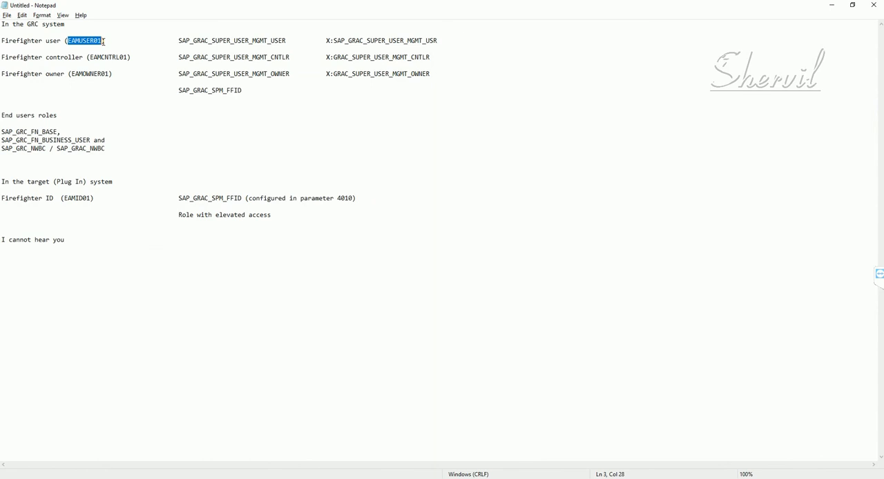
# - Switch back to SAP and start transaction SU01 for user maintenance
pyautogui.press('alt')
pyautogui.hotkey('alt', 'Tab')
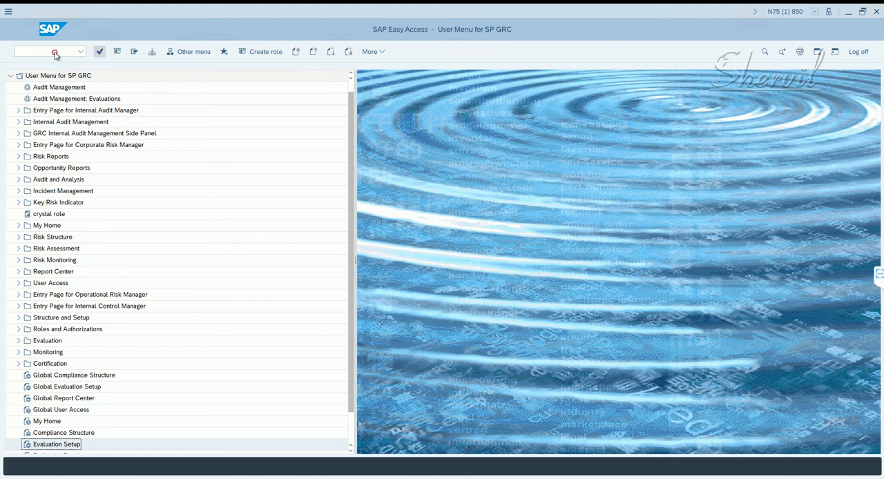
pyautogui.click(55, 52)
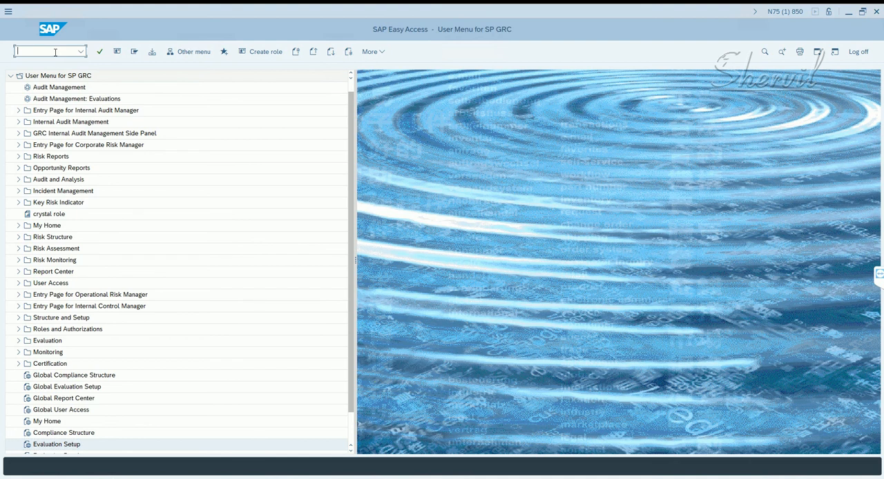
pyautogui.write('su01')
pyautogui.press('Return')
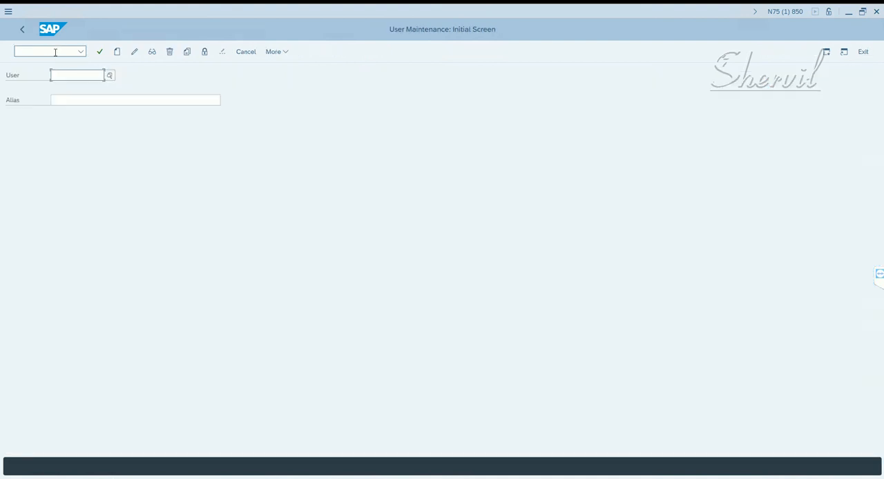
# - Switch to Notepad and review the user IDs noted for the firefighter controller and the firefighter user
pyautogui.hotkey('alt', 'Tab')
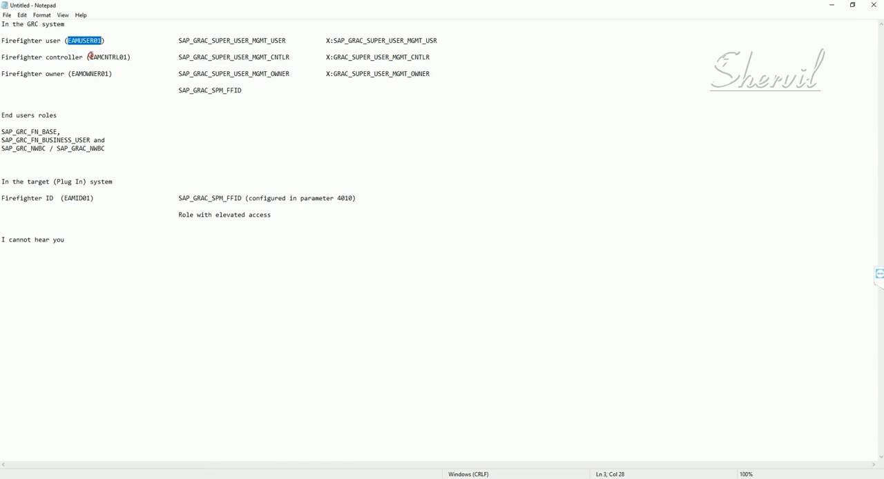
pyautogui.moveTo(89, 56); pyautogui.dragTo(127, 57)
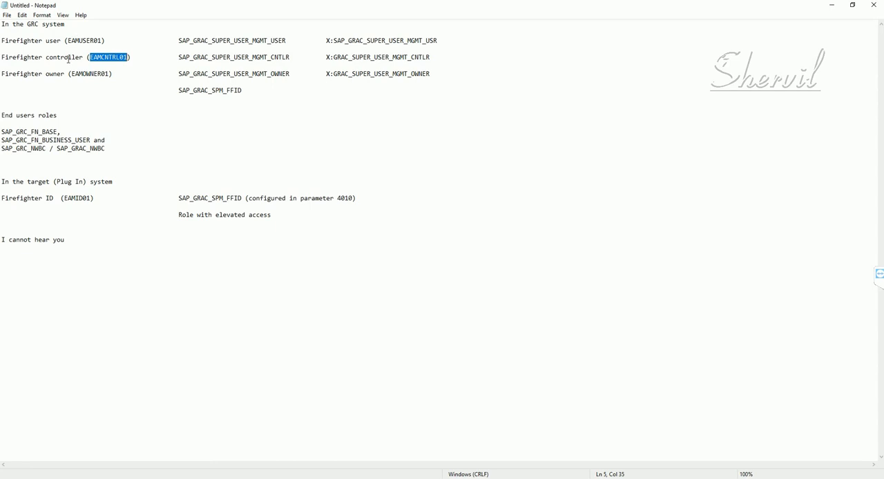
pyautogui.moveTo(67, 40); pyautogui.dragTo(95, 41)
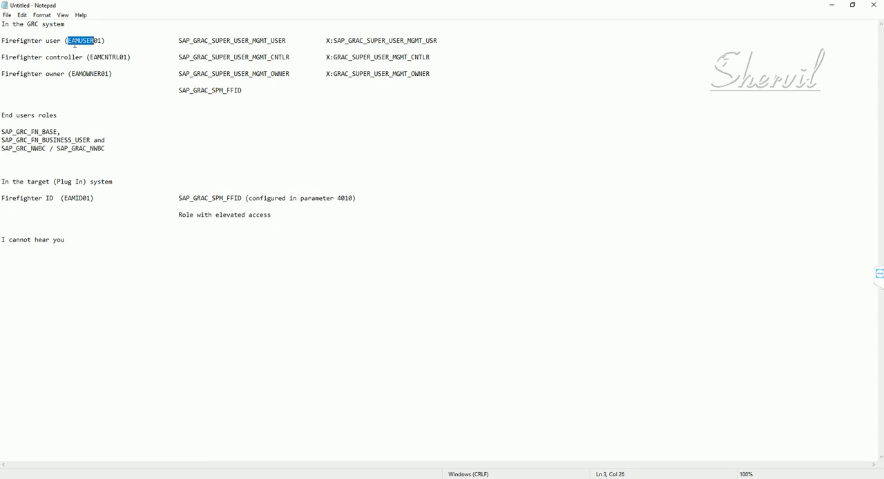
# - Copy the firefighter user ID EAMUSER01 from the Notepad notes and create it as a new user in SAP user maintenance
pyautogui.click(75, 43)
pyautogui.moveTo(69, 42); pyautogui.dragTo(93, 42)
pyautogui.click(90, 58)
pyautogui.moveTo(68, 40); pyautogui.dragTo(102, 41)
pyautogui.hotkey('ctrl', 'c')
pyautogui.hotkey('alt', 'Tab')
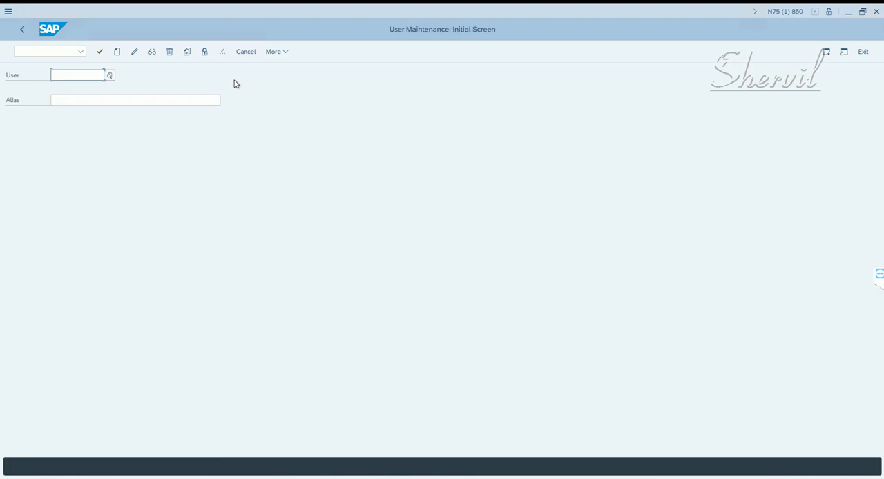
pyautogui.hotkey('ctrl', 'v')
pyautogui.click(118, 52)
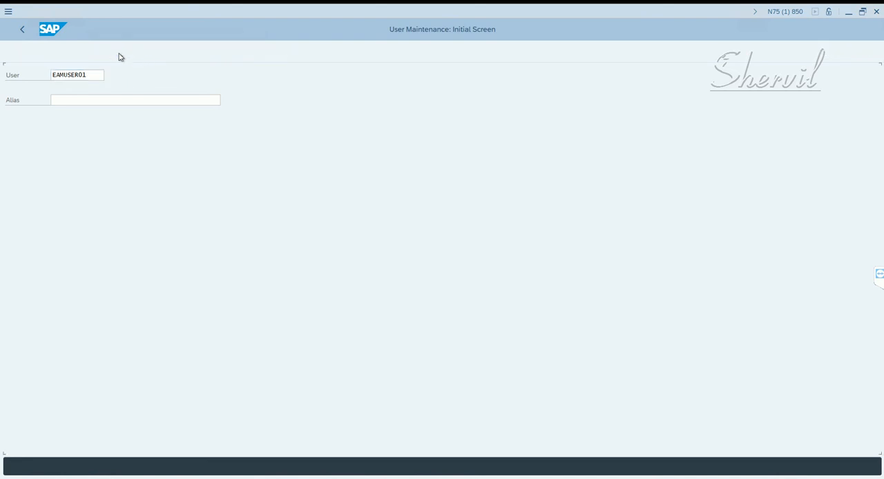
pyautogui.click(114, 153)
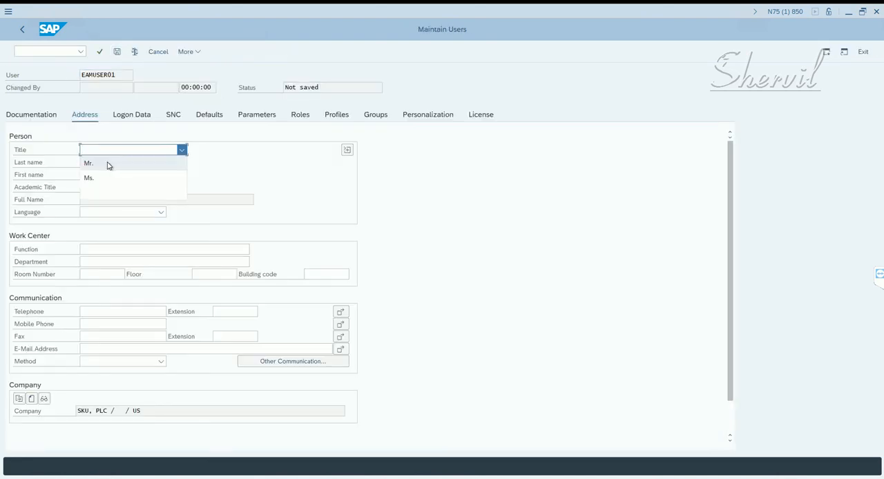
pyautogui.click(107, 161)
pyautogui.click(98, 165)
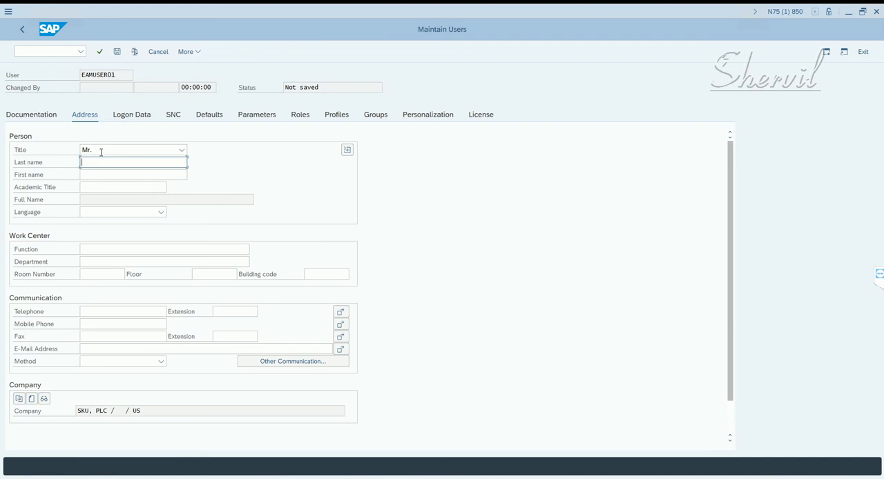
pyautogui.click(101, 151)
pyautogui.click(95, 194)
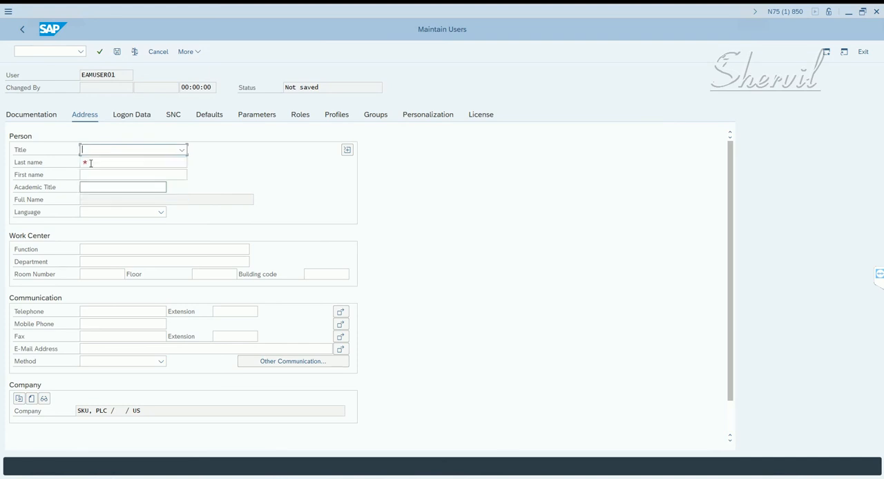
# - Enter EAM User 01 as the new user's last name in the address data
pyautogui.click(91, 164)
pyautogui.write('EMAI')
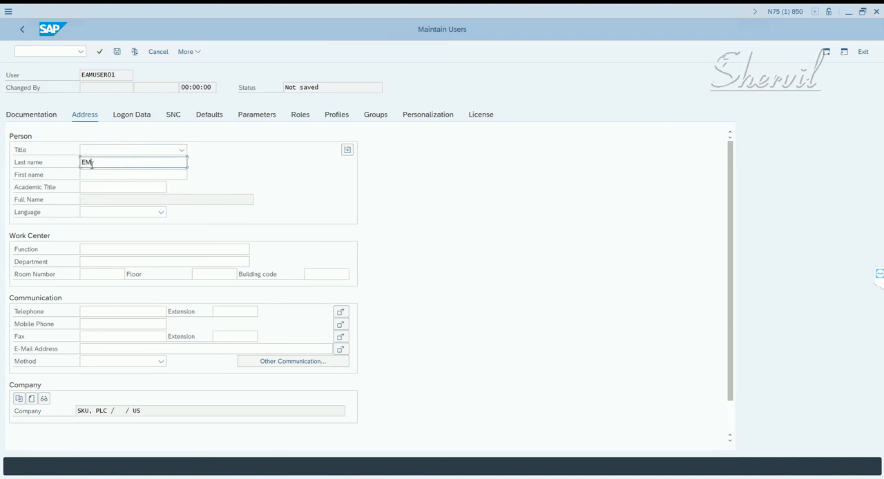
pyautogui.press('BackSpace')
pyautogui.press('BackSpace')
pyautogui.press('BackSpace')
pyautogui.write('AM User 01')
pyautogui.press('Return')
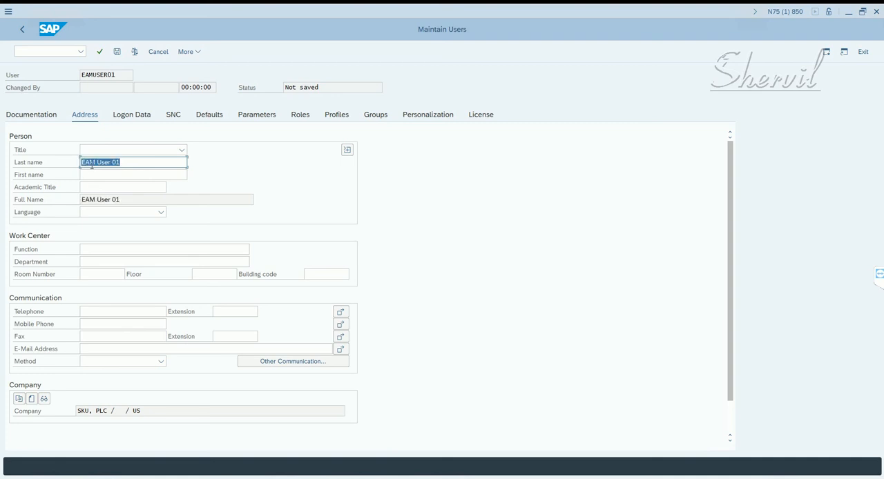
# - Enter and repeat the initial password in the logon data of EAMUSER01
pyautogui.click(122, 124)
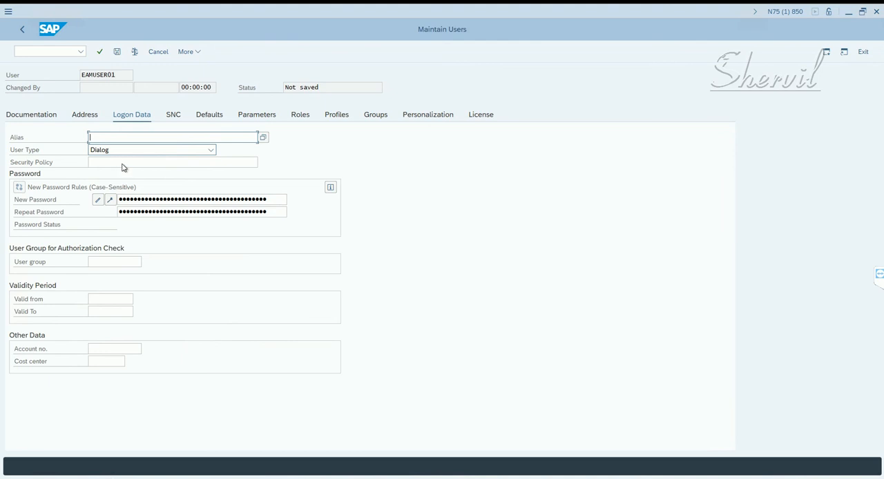
pyautogui.click(147, 199)
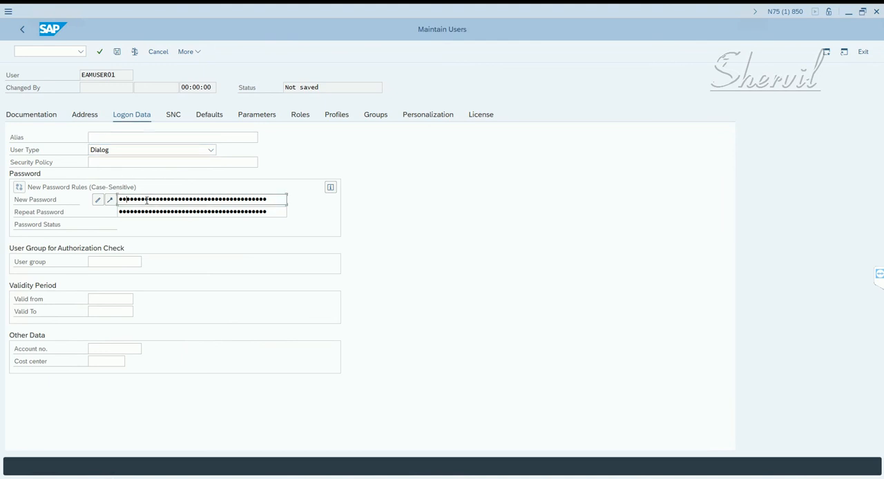
pyautogui.press('Tab')
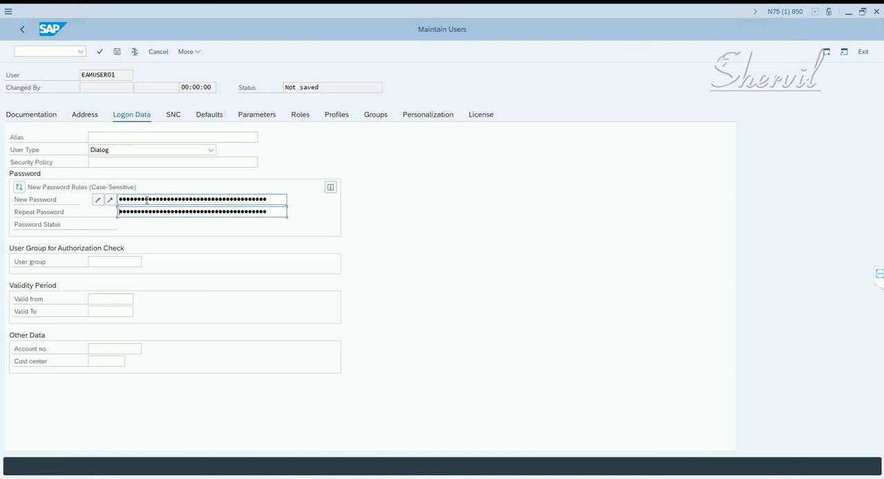
pyautogui.press('Return')
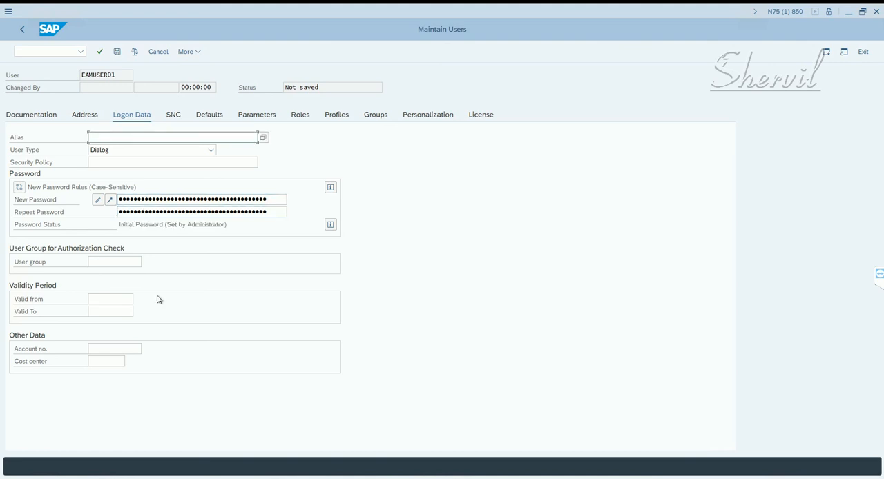
# - Switch to Notepad to review the firefighter user, controller and owner entries, and return to SAP
pyautogui.hotkey('alt', 'Tab')
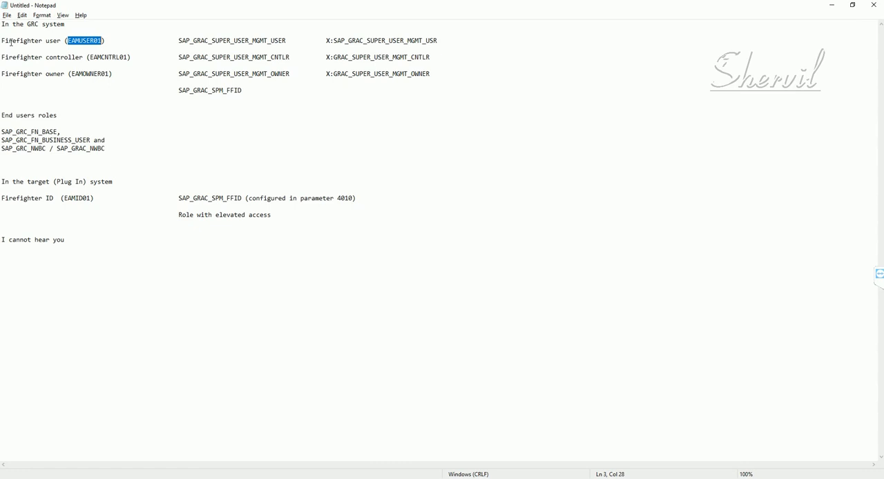
pyautogui.click(46, 73)
pyautogui.hotkey('alt', 'Tab')
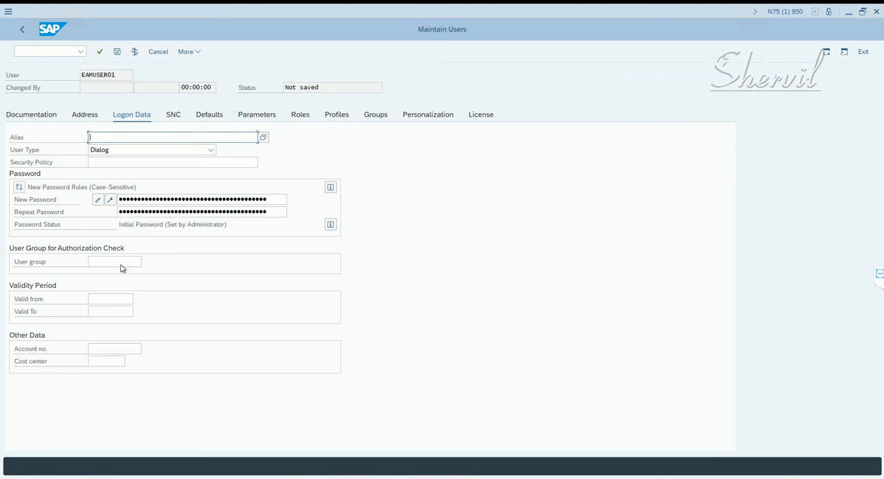
# - Check the personal time zone in the user defaults and compare it with the time details in the system status
pyautogui.click(221, 117)
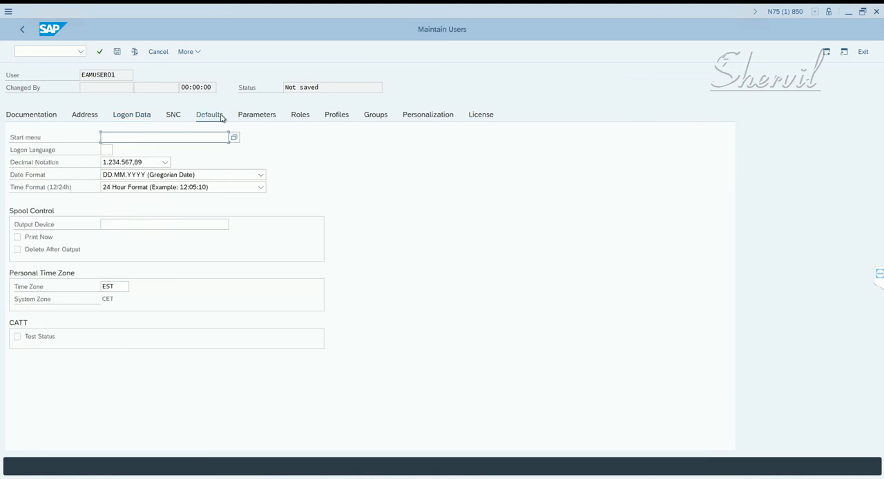
pyautogui.click(124, 286)
pyautogui.click(95, 287)
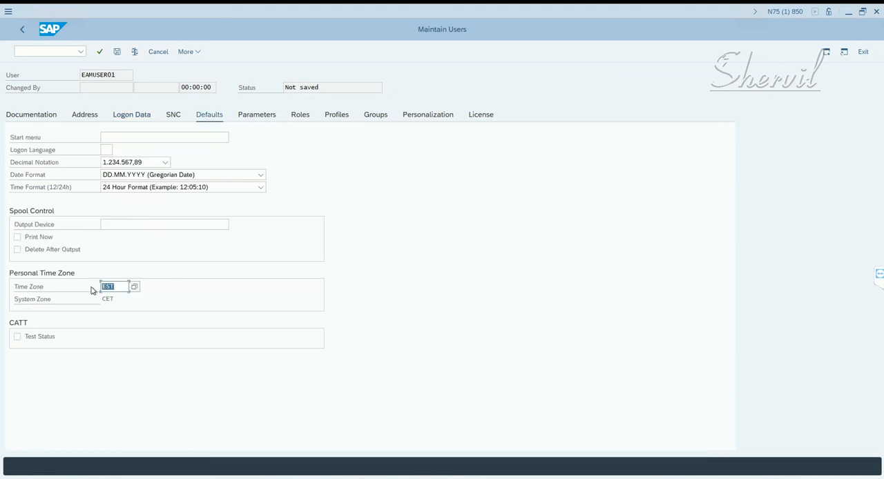
pyautogui.click(196, 54)
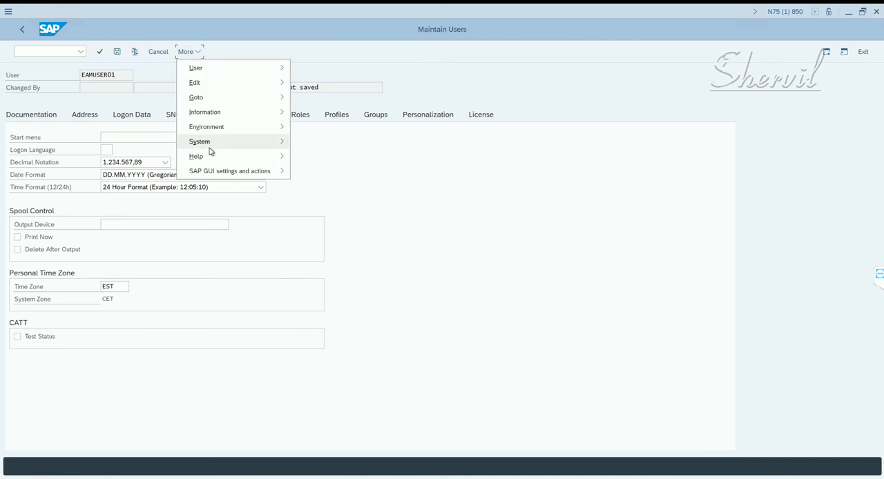
pyautogui.moveTo(210, 147)
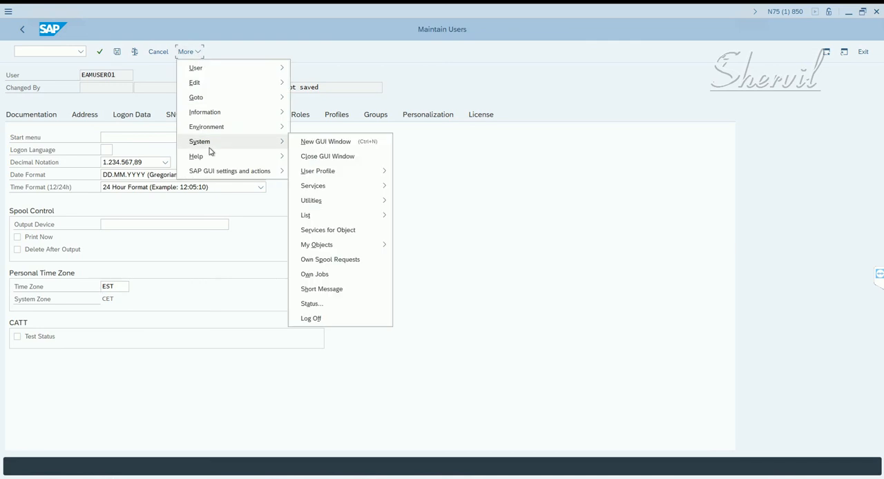
pyautogui.click(324, 305)
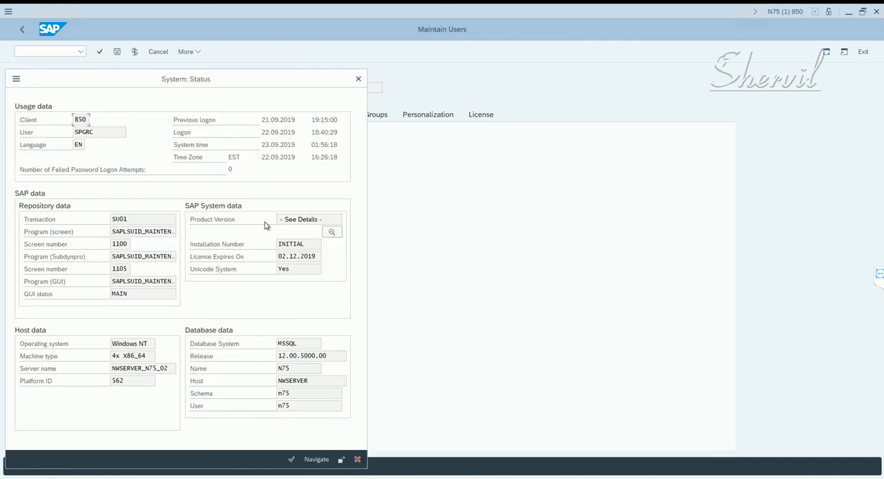
pyautogui.click(358, 79)
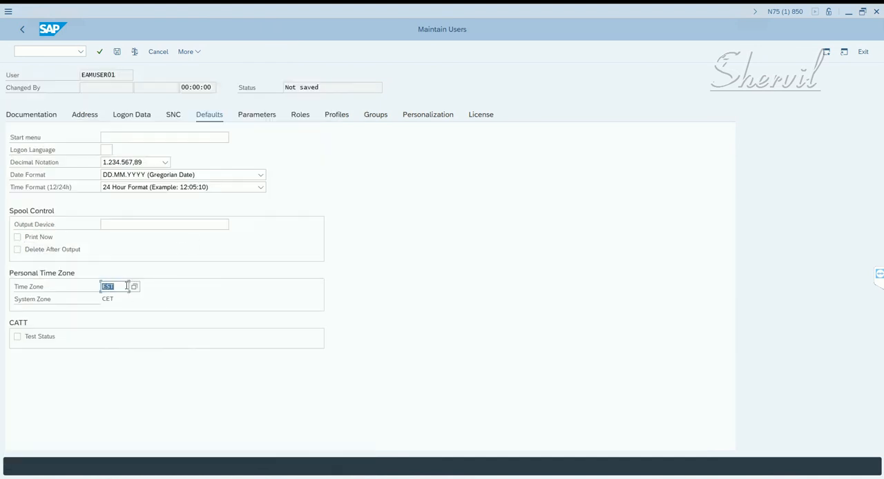
# - Assign the role X:SAP_GRAC_SUPER_USER_MGMT_USR to EAMUSER01, copying its name from the Notepad notes
pyautogui.click(307, 118)
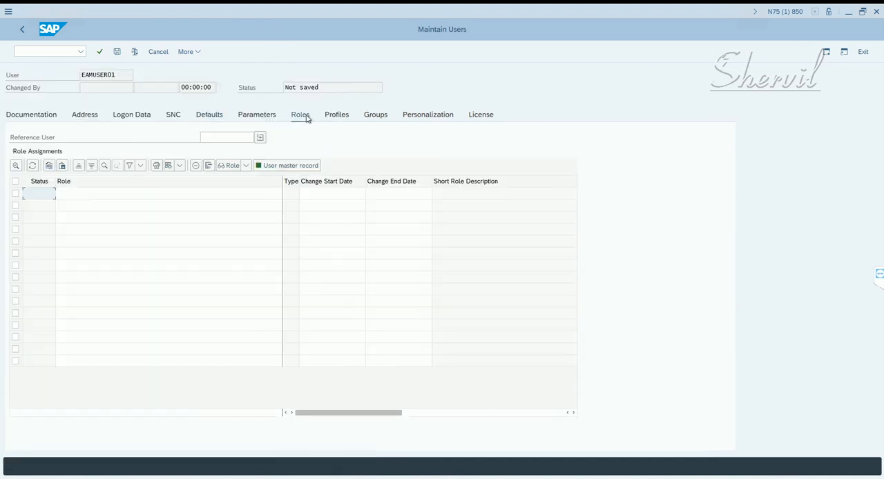
pyautogui.click(219, 199)
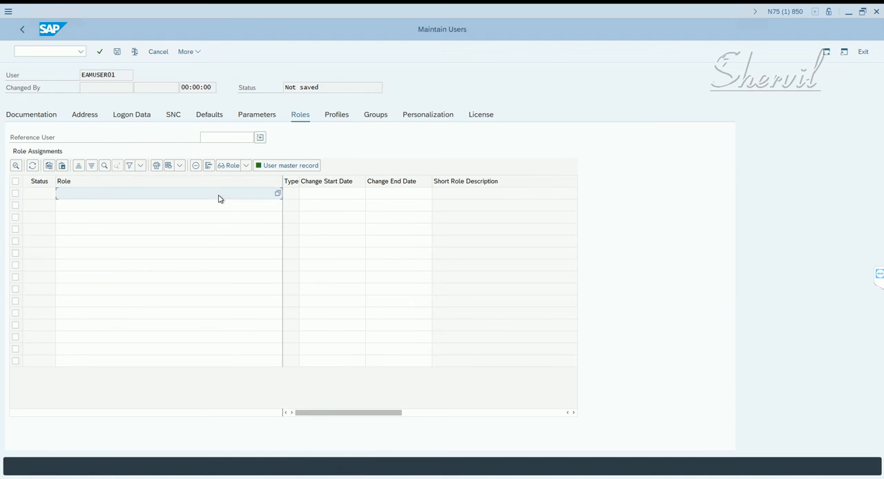
pyautogui.hotkey('alt', 'Tab')
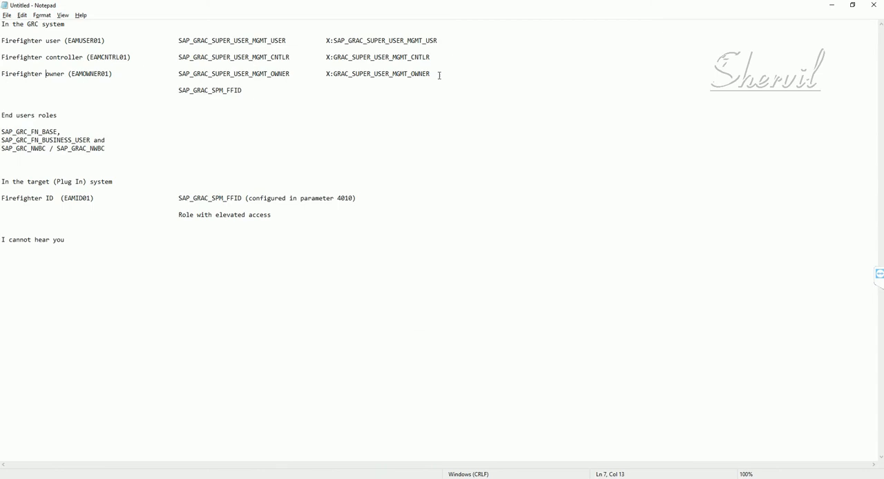
pyautogui.moveTo(448, 40); pyautogui.dragTo(320, 40)
pyautogui.hotkey('ctrl', 'c')
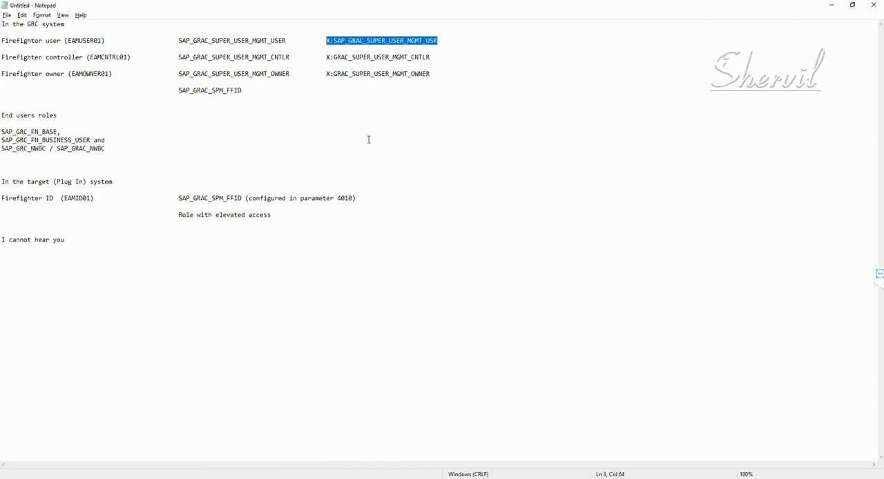
pyautogui.hotkey('alt', 'Tab')
pyautogui.click(207, 195)
pyautogui.hotkey('ctrl', 'v')
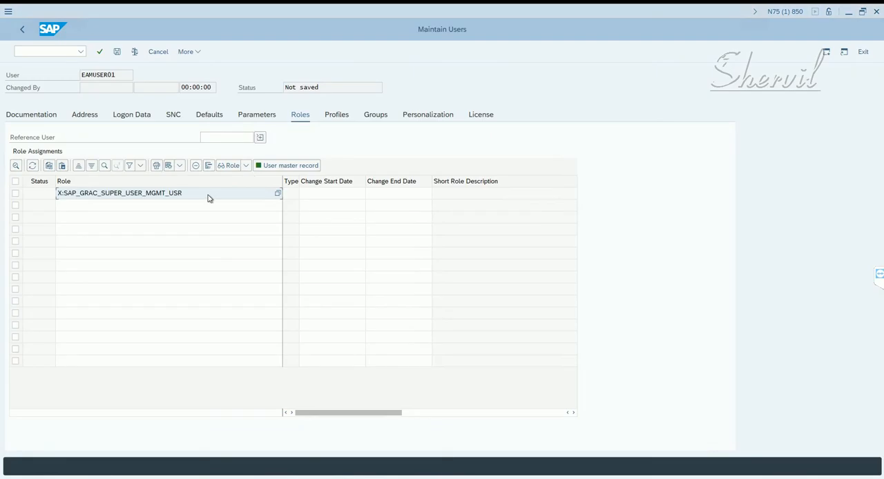
pyautogui.press('Return')
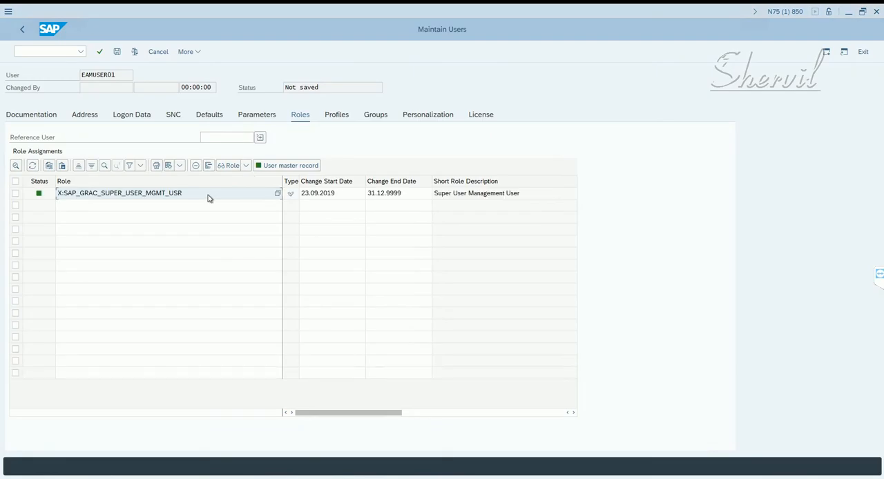
# - Copy SAP_GRC_FN_BASE from the Notepad notes and add it as the second role of EAMUSER01
pyautogui.hotkey('alt', 'Tab')
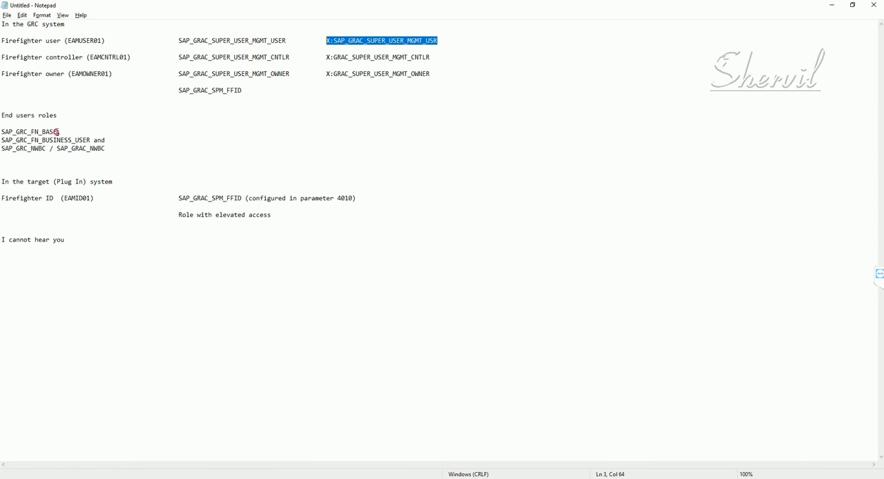
pyautogui.moveTo(58, 132); pyautogui.dragTo(1, 132)
pyautogui.hotkey('ctrl', 'c')
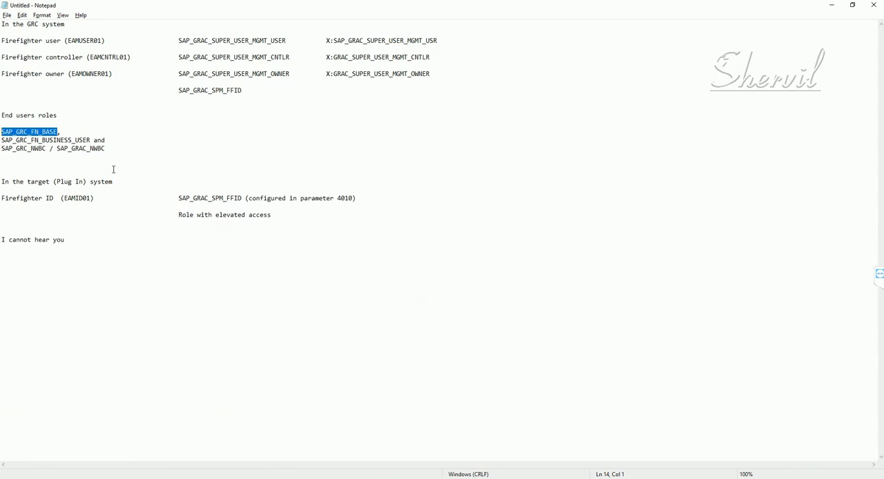
pyautogui.hotkey('alt', 'Tab')
pyautogui.click(127, 201)
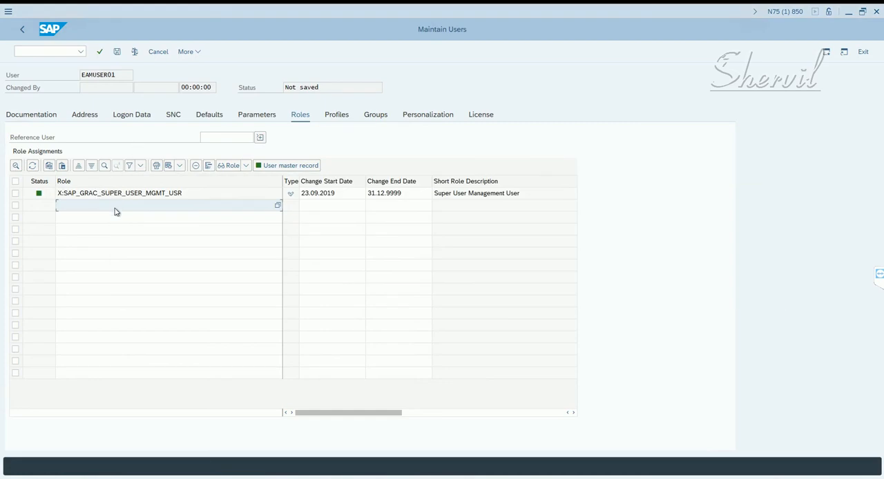
pyautogui.hotkey('ctrl', 'v')
pyautogui.press('Return')
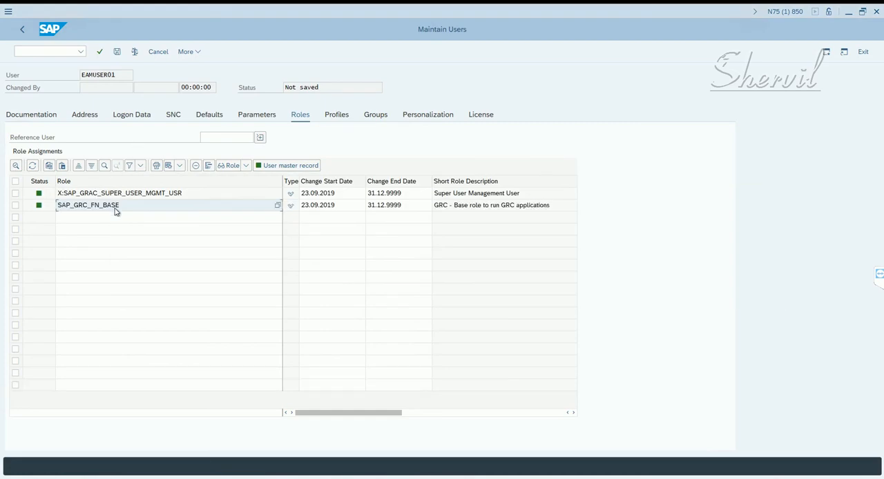
# - Copy SAP_GRC_FN_BUSINESS_USER from the Notepad notes and add it as the third role of EAMUSER01
pyautogui.hotkey('alt', 'Tab')
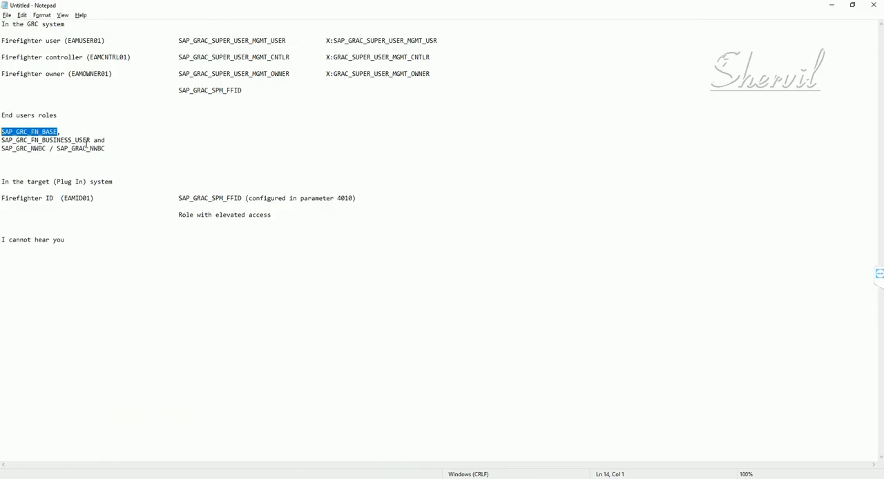
pyautogui.moveTo(91, 141); pyautogui.dragTo(1, 140)
pyautogui.hotkey('ctrl', 'c')
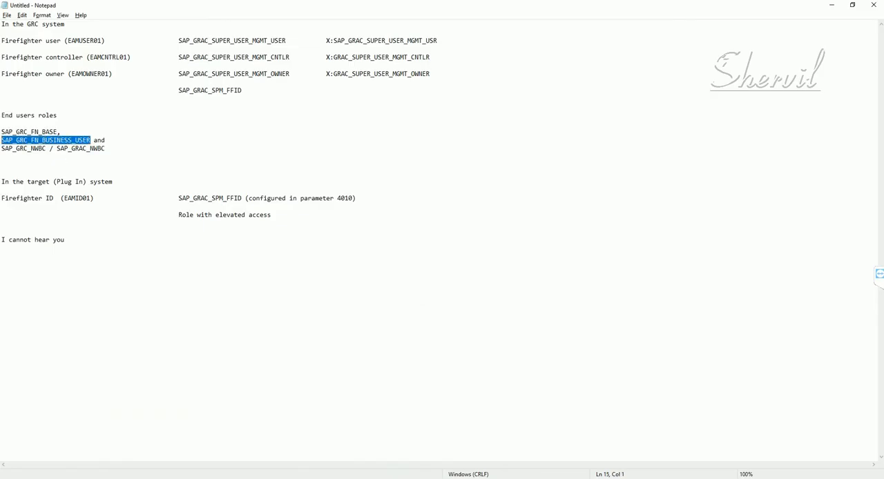
pyautogui.hotkey('alt', 'Tab')
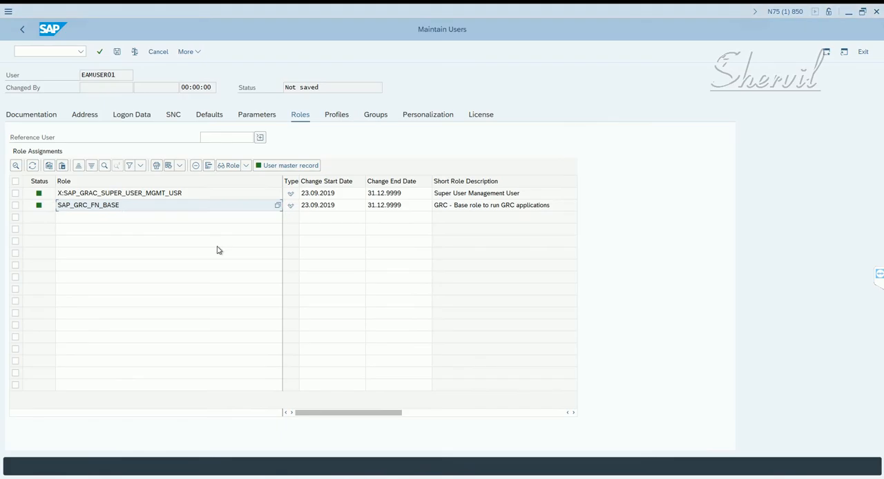
pyautogui.click(132, 221)
pyautogui.hotkey('ctrl', 'v')
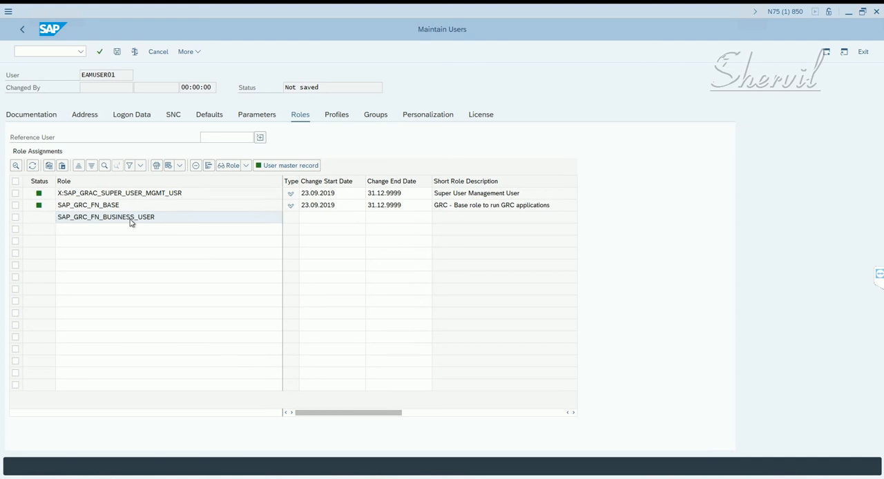
pyautogui.press('Return')
# - Copy SAP_GRAC_NWBC from the Notepad notes and add it as the fourth role of EAMUSER01
pyautogui.hotkey('alt', 'Tab')
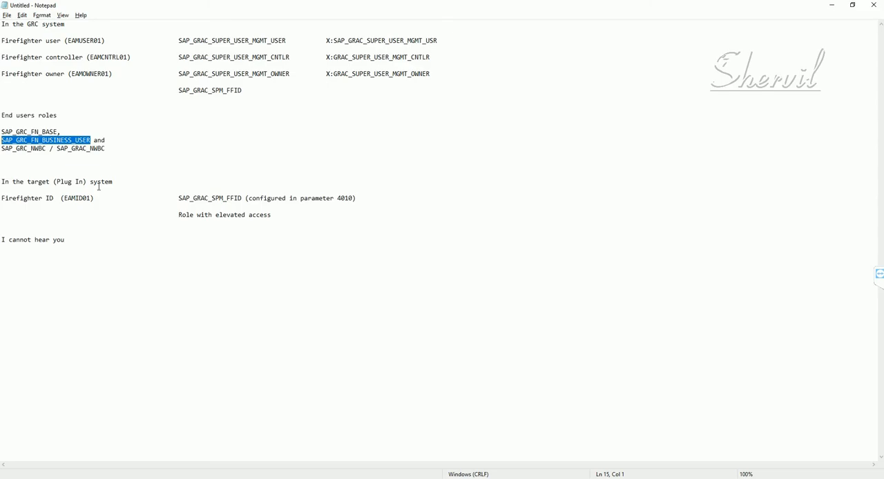
pyautogui.moveTo(102, 149); pyautogui.dragTo(51, 148)
pyautogui.hotkey('ctrl', 'c')
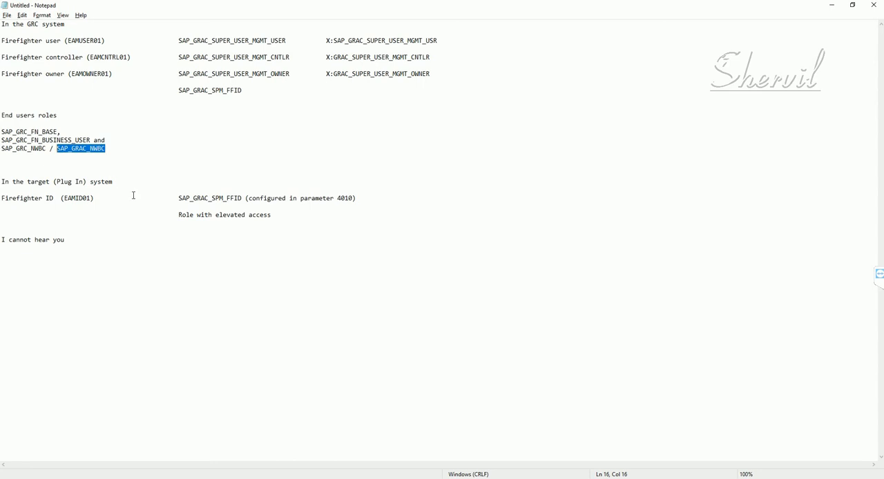
pyautogui.hotkey('alt', 'Tab')
pyautogui.click(88, 234)
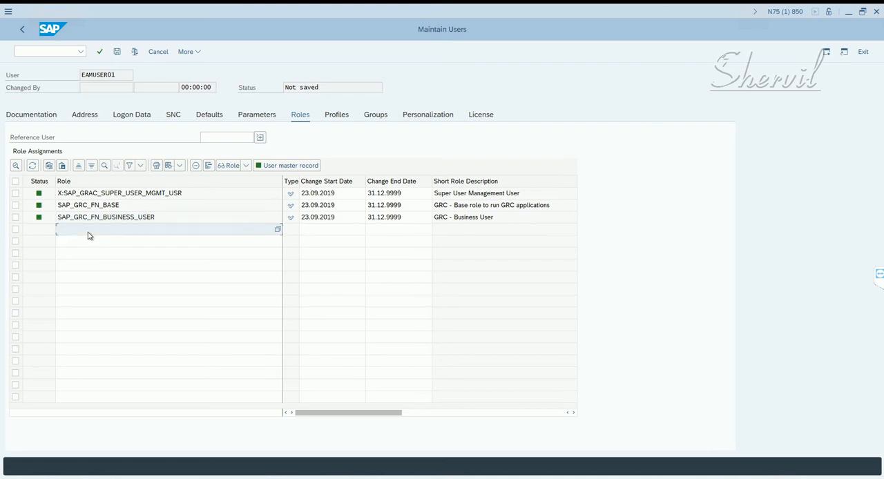
pyautogui.hotkey('ctrl', 'v')
pyautogui.press('Return')
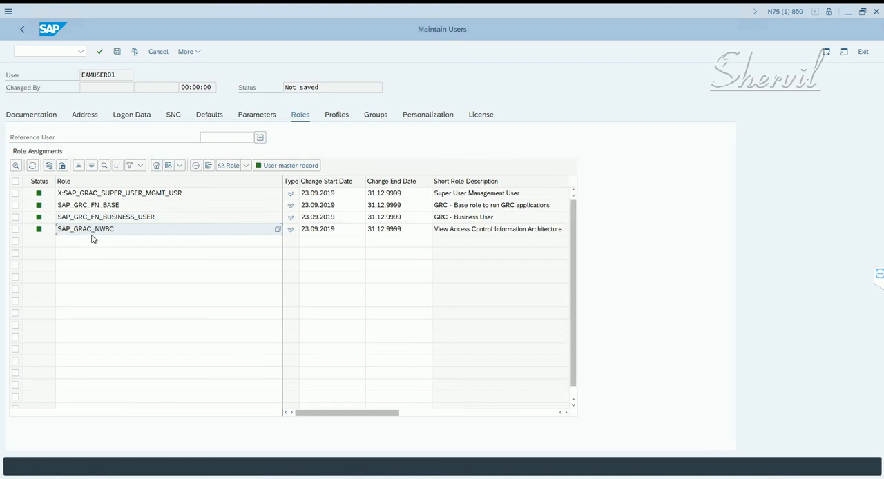
# - Copy SAP_GRC_NWBC from the Notepad notes and add it as the fifth role of EAMUSER01
pyautogui.hotkey('alt', 'Tab')
pyautogui.moveTo(50, 148); pyautogui.dragTo(1, 149)
pyautogui.hotkey('ctrl', 'c')
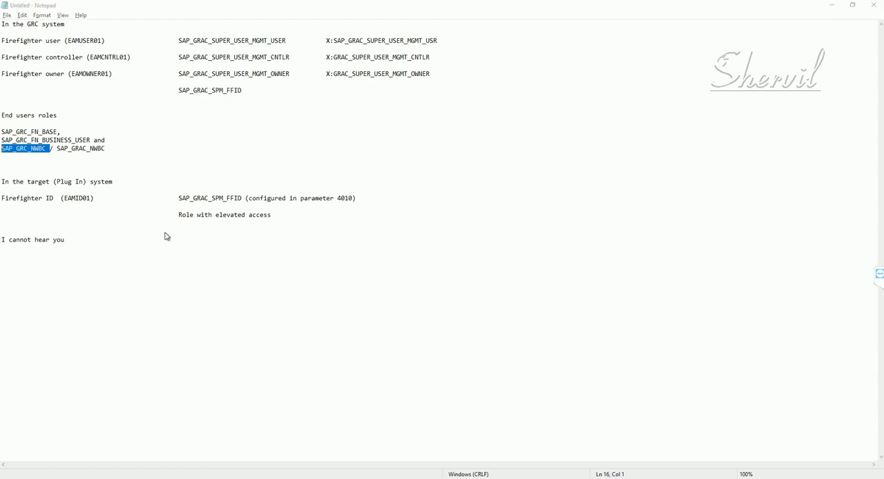
pyautogui.hotkey('alt', 'Tab')
pyautogui.click(126, 245)
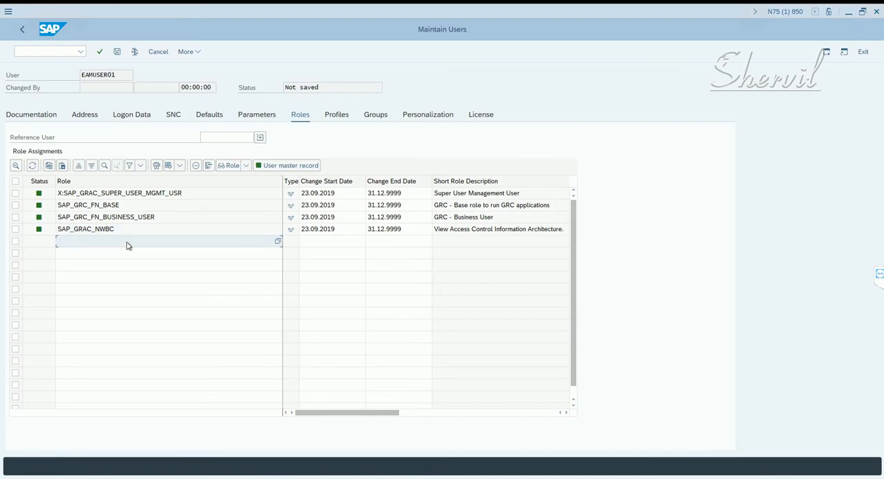
pyautogui.hotkey('ctrl', 'v')
pyautogui.press('Return')
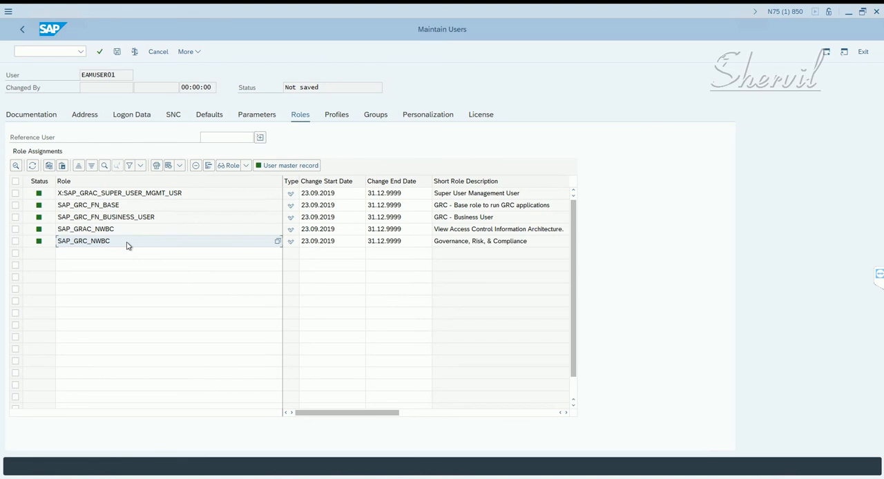
# - Compare the descriptions of SAP_GRAC_NWBC and SAP_GRC_NWBC and remove both roles from EAMUSER01
pyautogui.click(449, 234)
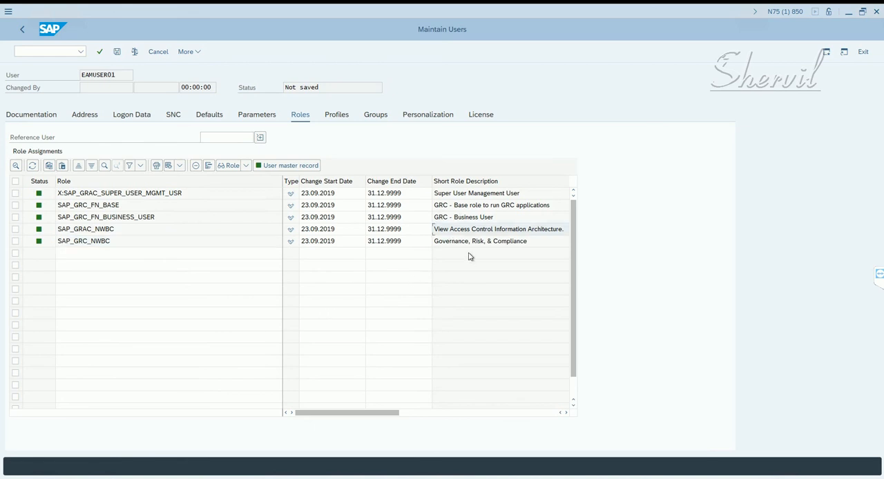
pyautogui.click(532, 232)
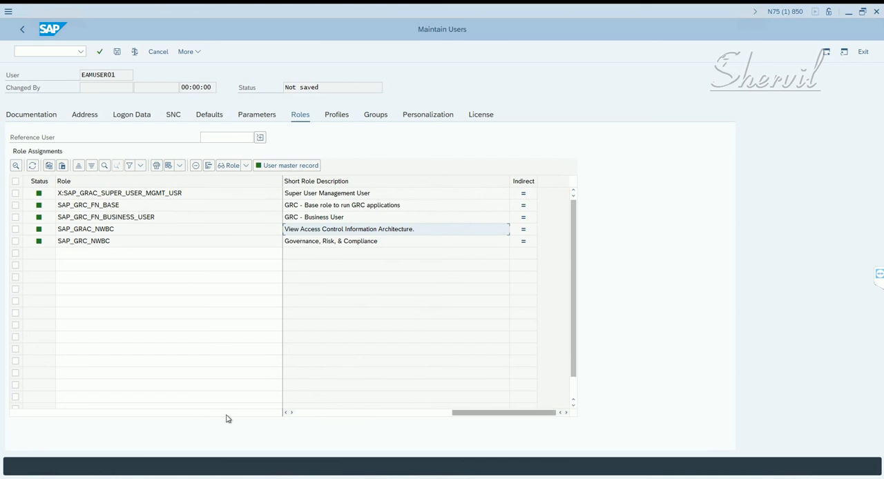
pyautogui.click(298, 413)
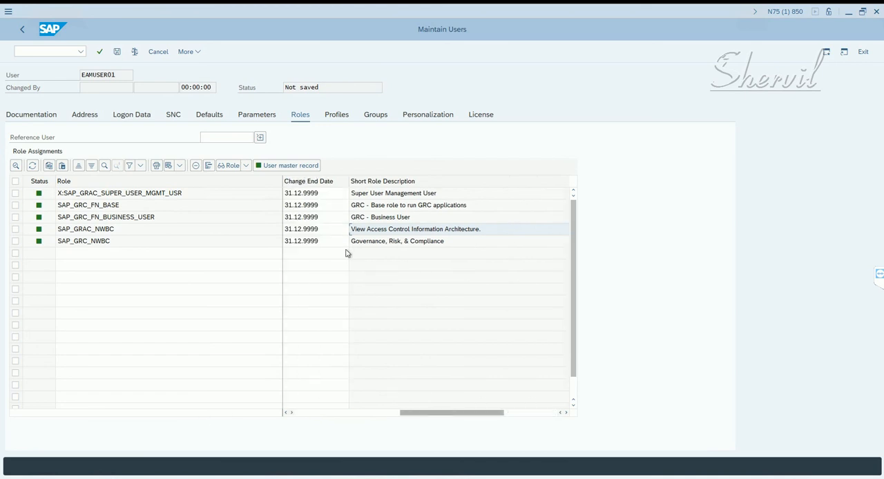
pyautogui.click(16, 229)
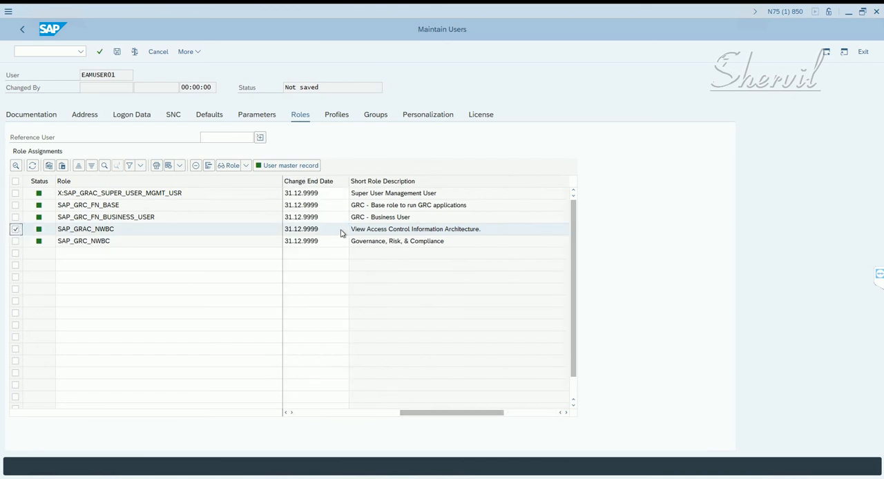
pyautogui.click(102, 244)
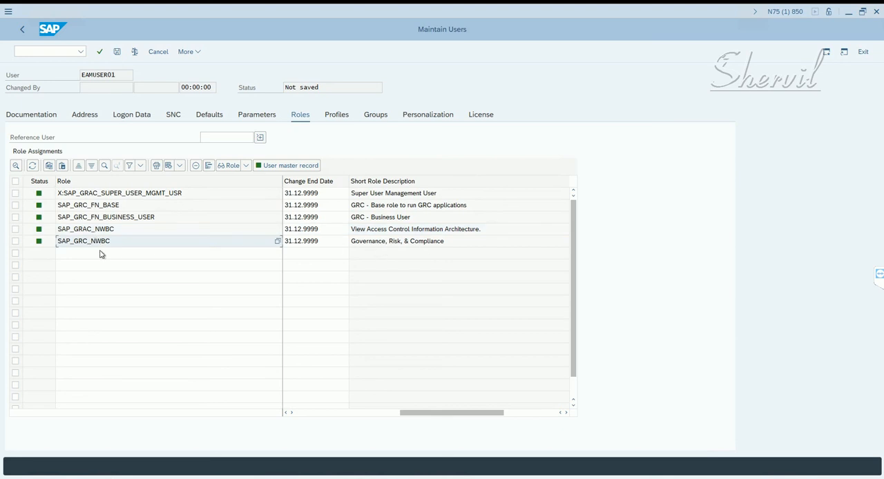
pyautogui.moveTo(16, 229); pyautogui.dragTo(15, 239)
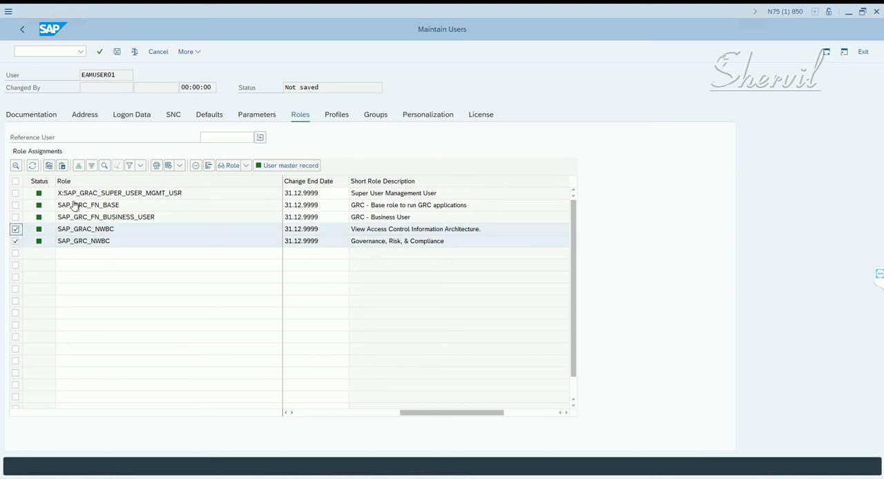
pyautogui.click(195, 166)
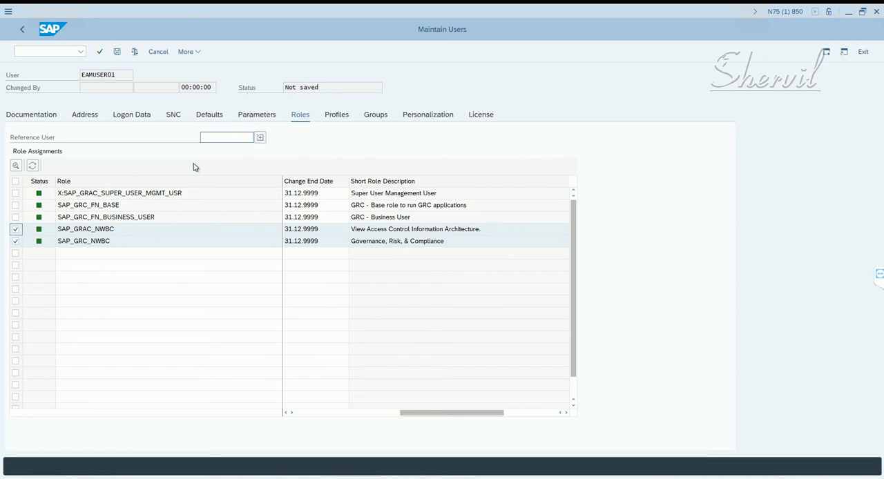
# - Add SAP_GRC_NWBC as the fourth role of EAMUSER01 and save the user
pyautogui.click(133, 233)
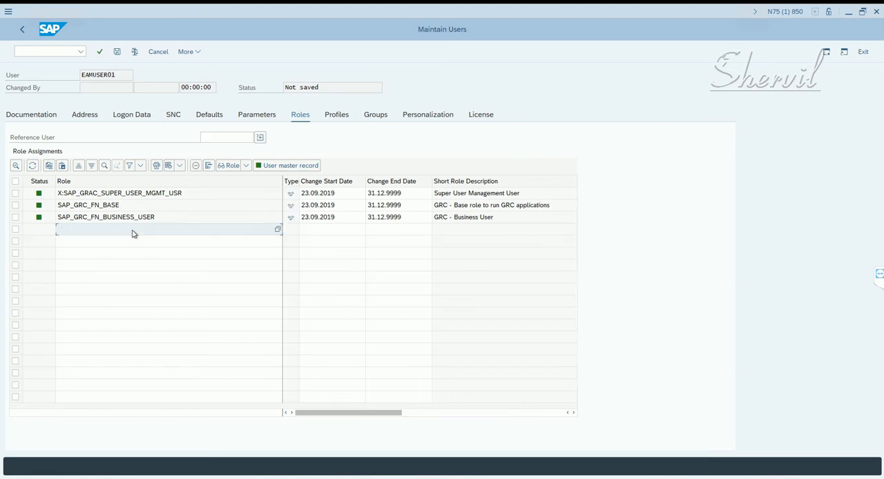
pyautogui.hotkey('ctrl', 'v')
pyautogui.press('Return')
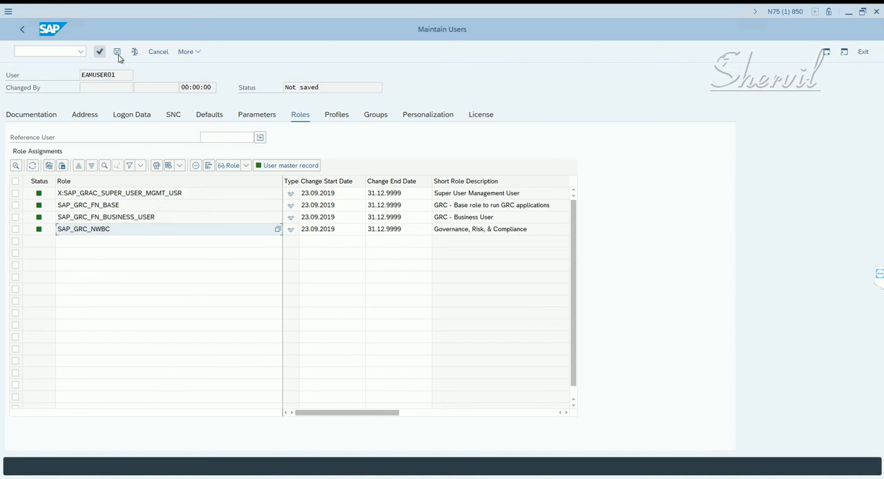
pyautogui.click(117, 52)
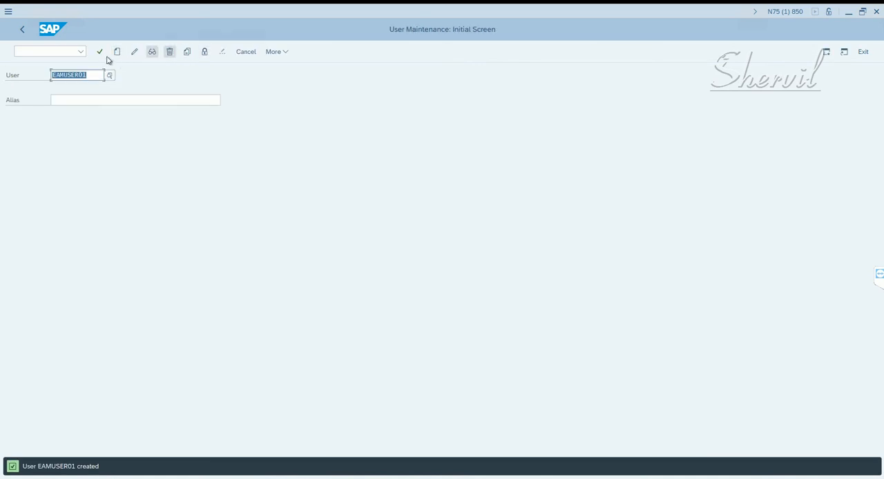
# - Copy user EAMUSER01 to EAMUSER02, including the address data
pyautogui.click(188, 54)
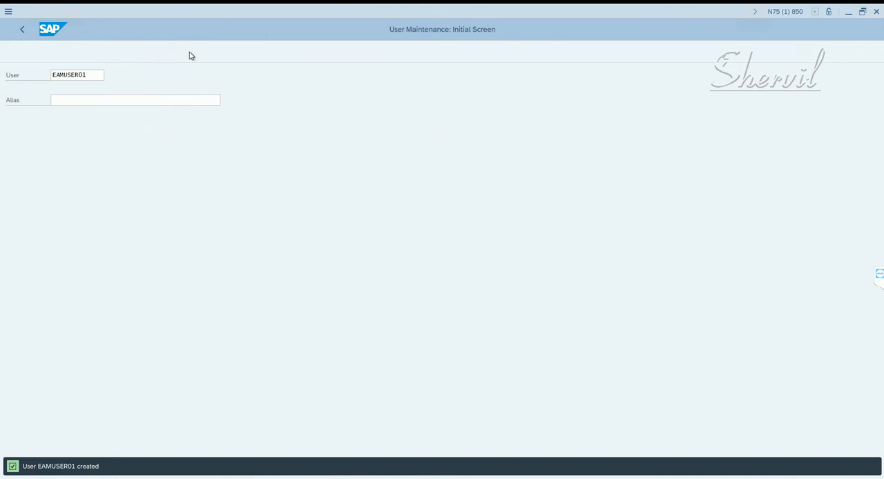
pyautogui.click(215, 239)
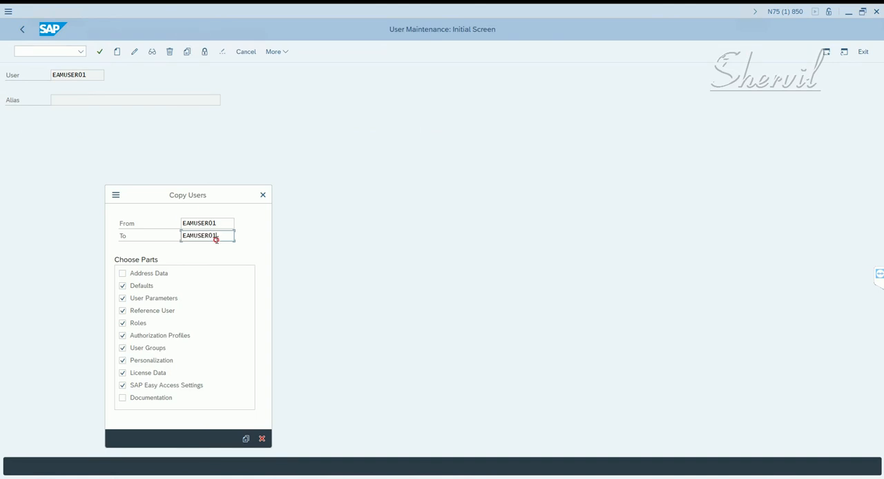
pyautogui.moveTo(215, 238); pyautogui.dragTo(212, 242)
pyautogui.write('2')
pyautogui.click(245, 439)
pyautogui.click(173, 277)
pyautogui.click(245, 440)
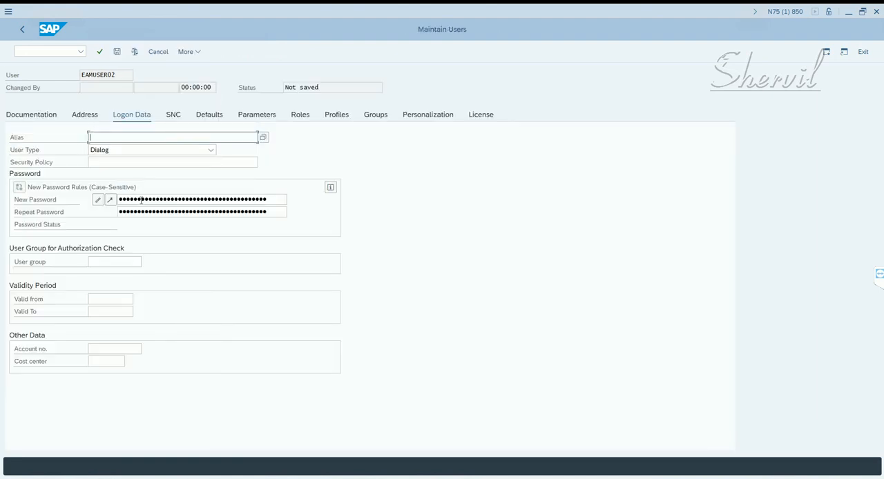
# - Enter and repeat the initial password for EAMUSER02
pyautogui.click(141, 199)
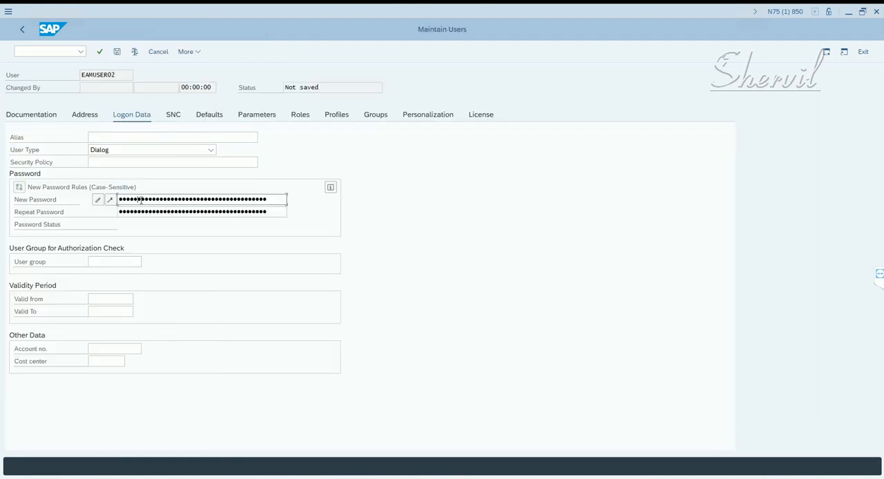
pyautogui.press('Tab')
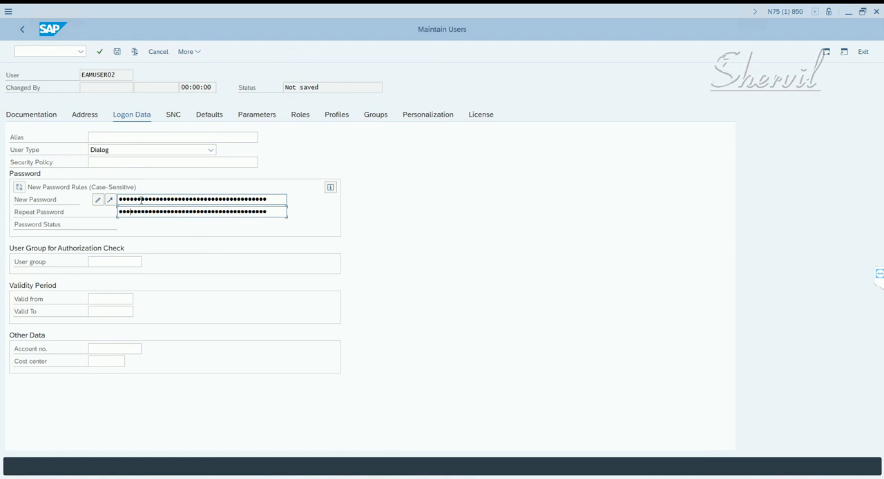
pyautogui.press('Return')
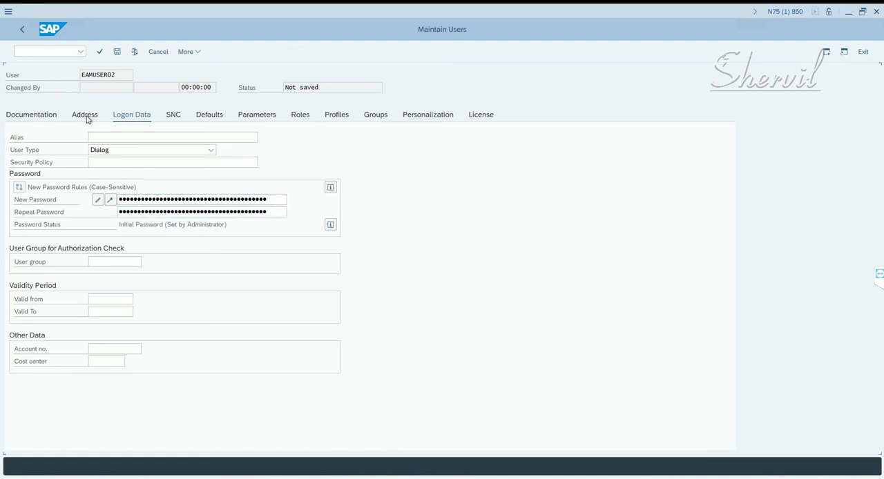
# - Change the last name of EAMUSER02 to EAM User 02 and save the user
pyautogui.click(85, 115)
pyautogui.click(116, 161)
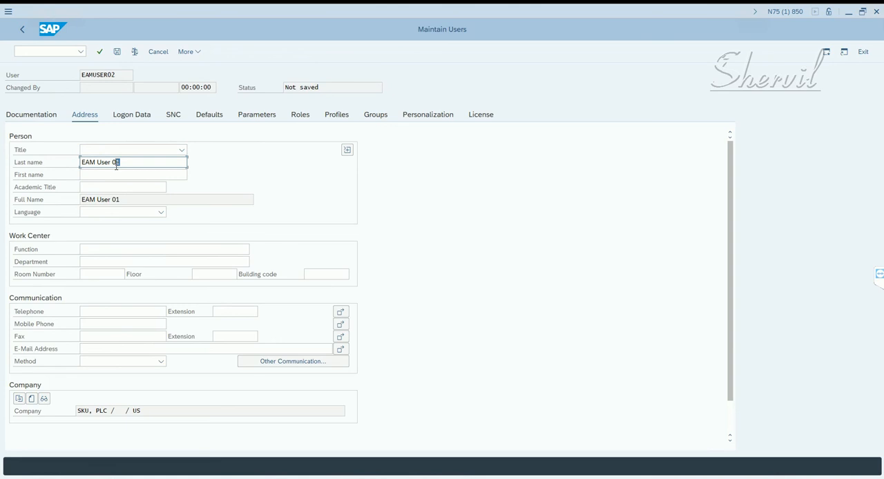
pyautogui.write('2')
pyautogui.press('Return')
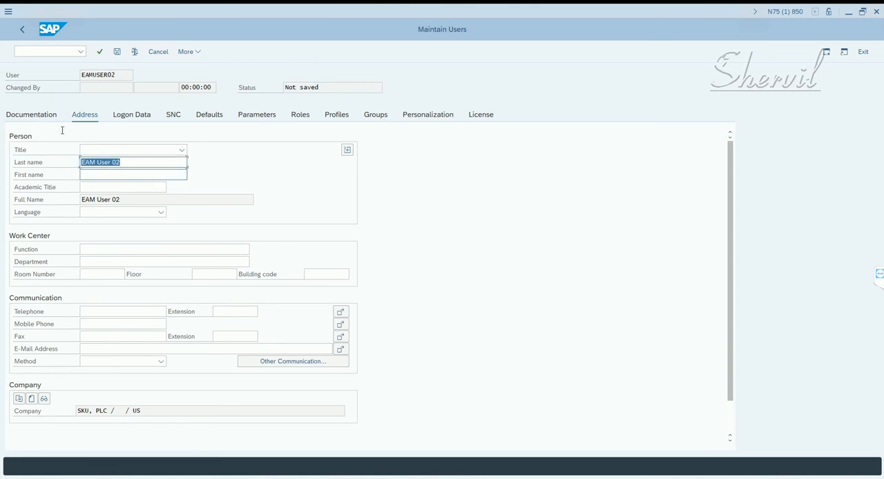
pyautogui.click(117, 52)
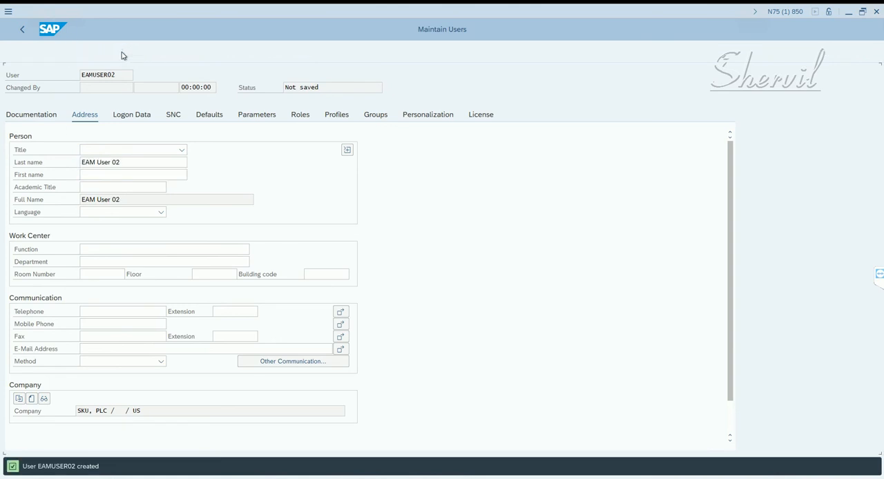
# - Copy the firefighter controller ID EAMCNTRL01 from the Notepad notes and start creating a user with that name
pyautogui.hotkey('alt', 'Tab')
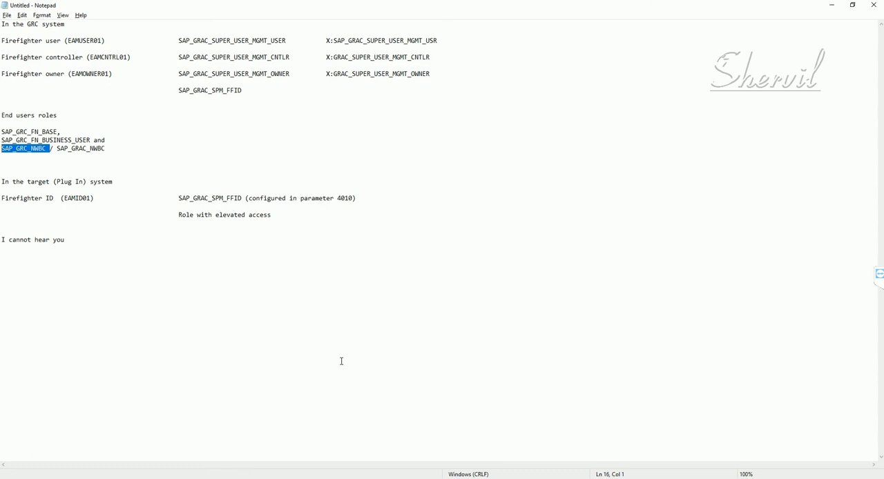
pyautogui.click(62, 43)
pyautogui.hotkey('shift', 'Down')
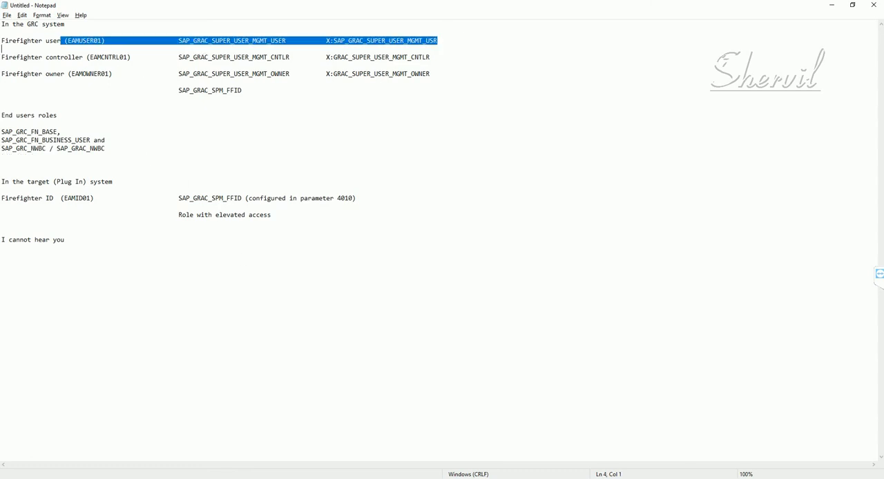
pyautogui.hotkey('shift', 'Up')
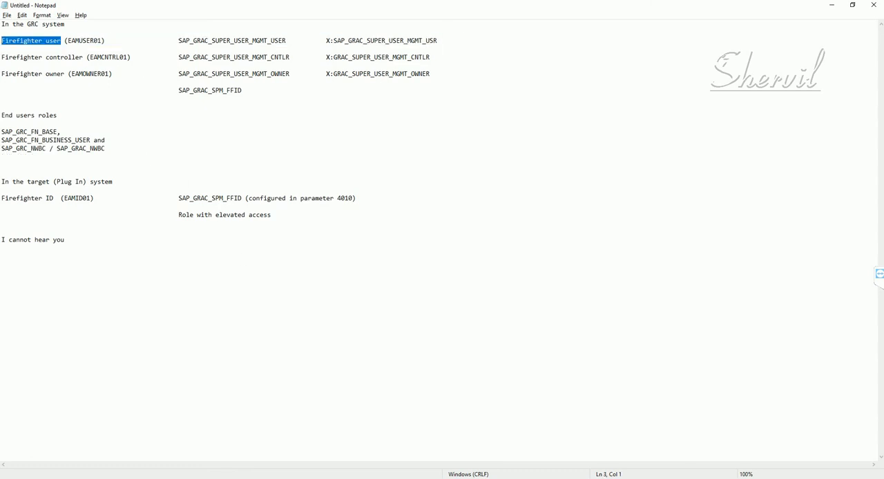
pyautogui.click(91, 41)
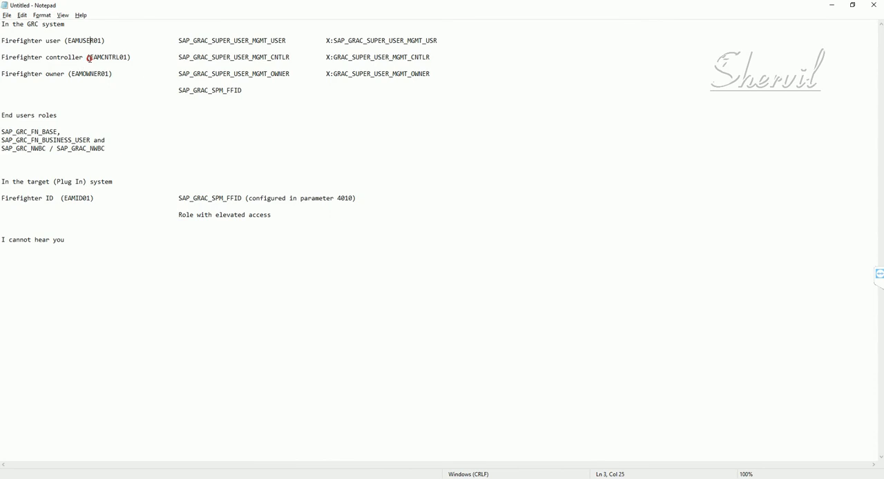
pyautogui.moveTo(89, 58); pyautogui.dragTo(128, 58)
pyautogui.hotkey('alt', 'Tab')
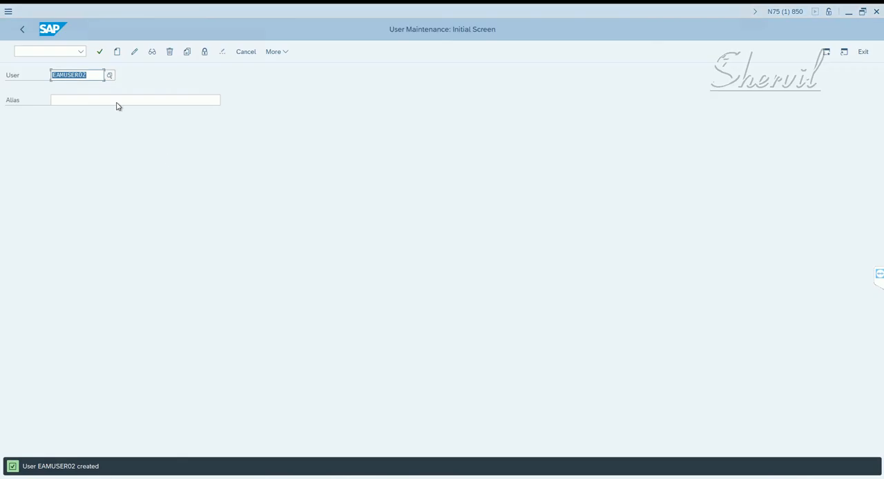
pyautogui.hotkey('ctrl', 'v')
pyautogui.moveTo(93, 75); pyautogui.dragTo(31, 79)
pyautogui.click(118, 52)
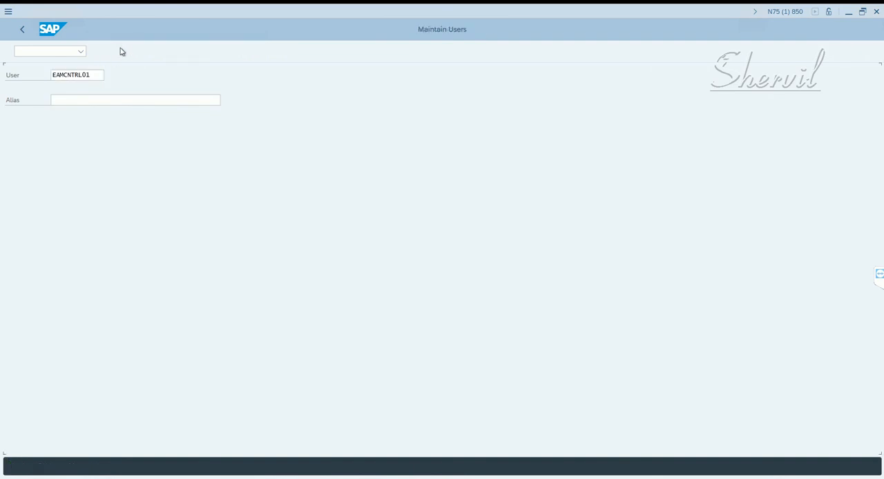
# - Set the last name of EAMCNTRL01 to EAM Controller 01
pyautogui.click(119, 163)
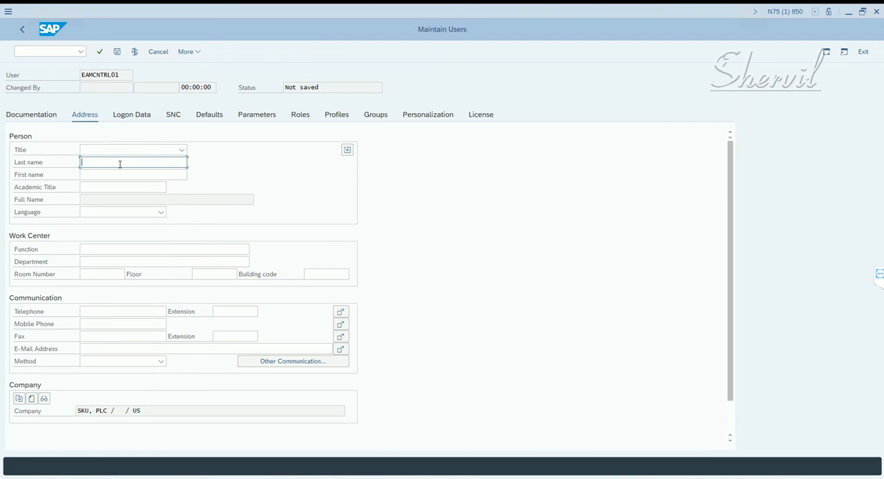
pyautogui.write('EAM Controller 01')
pyautogui.press('Return')
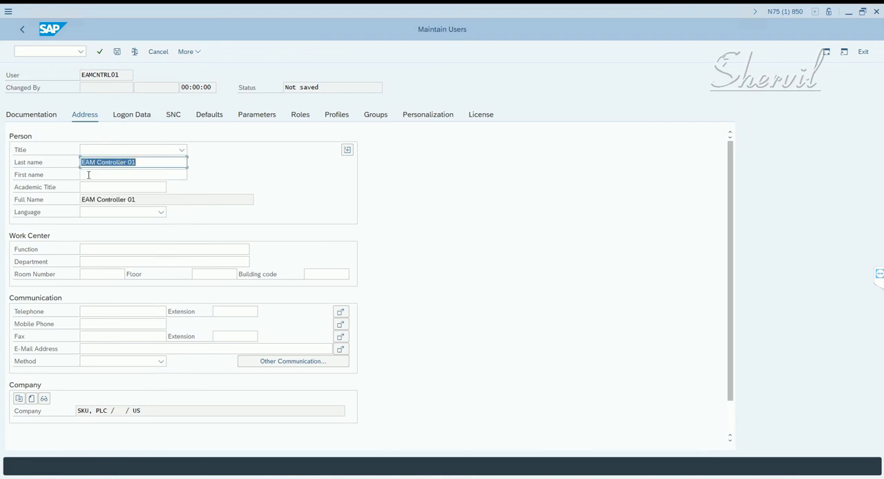
# - Enter and repeat the initial password for EAMCNTRL01
pyautogui.click(142, 117)
pyautogui.click(152, 200)
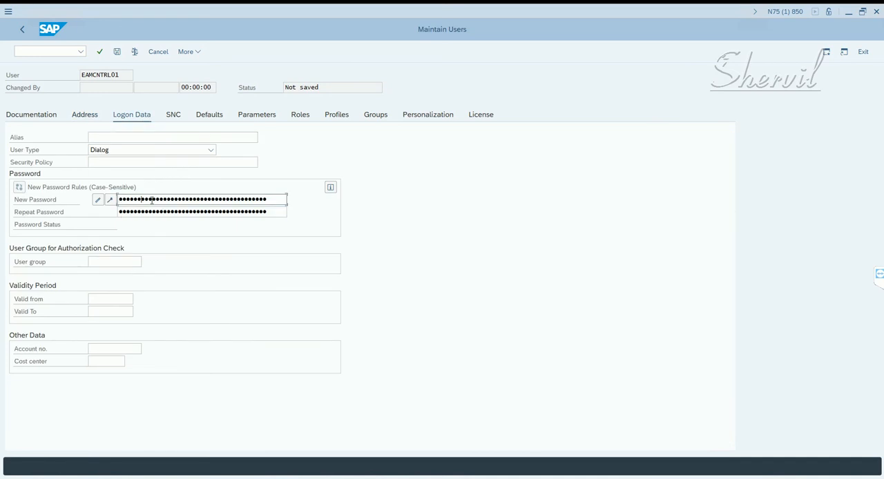
pyautogui.press('Tab')
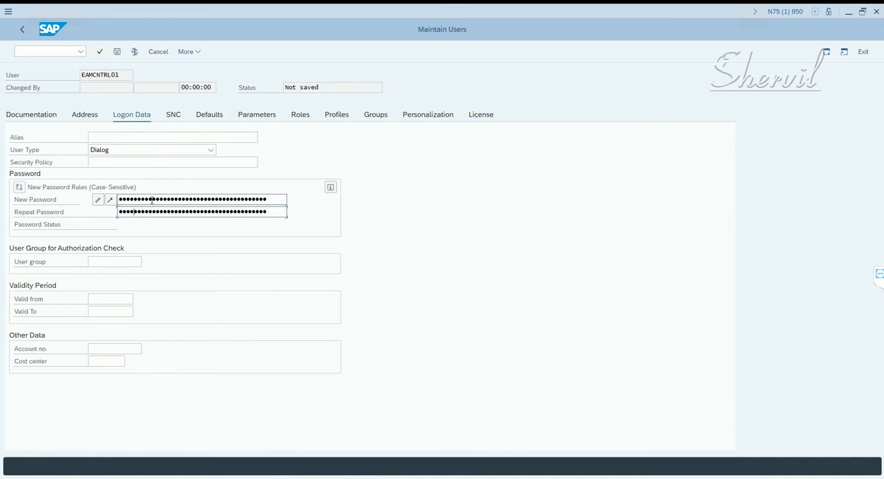
pyautogui.press('Return')
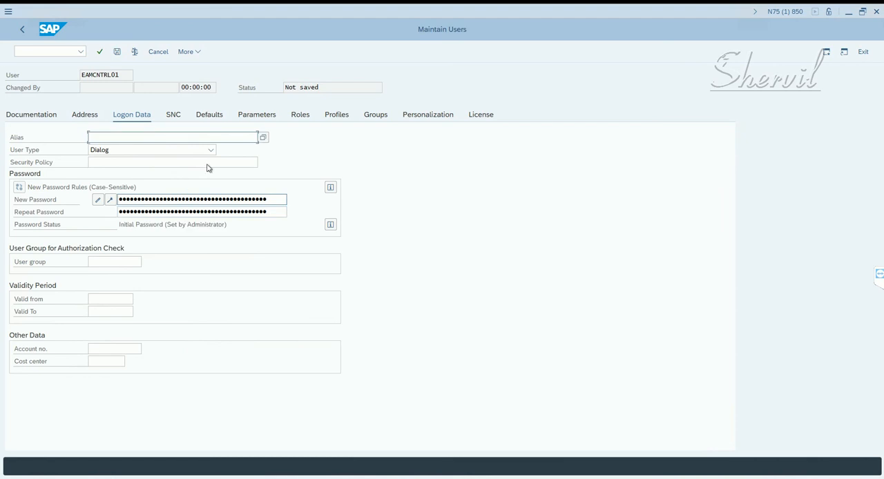
# - Set the personal time zone in the defaults of EAMCNTRL01 to CET
pyautogui.click(209, 116)
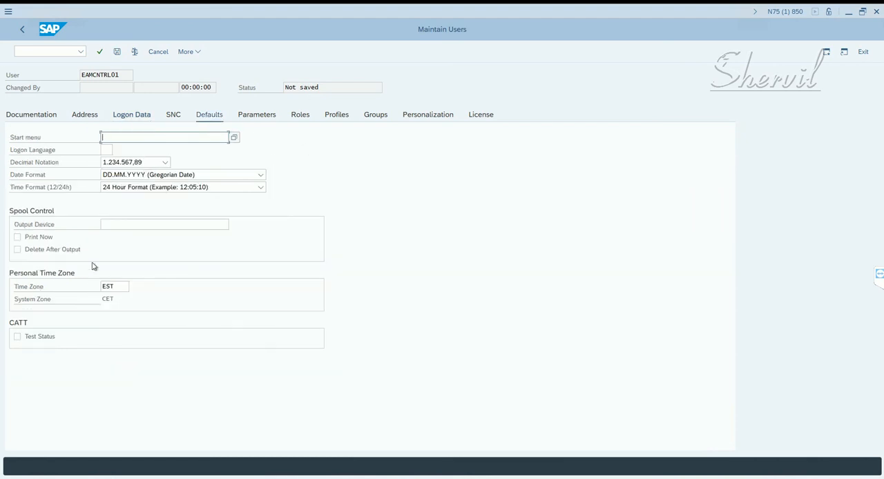
pyautogui.click(109, 286)
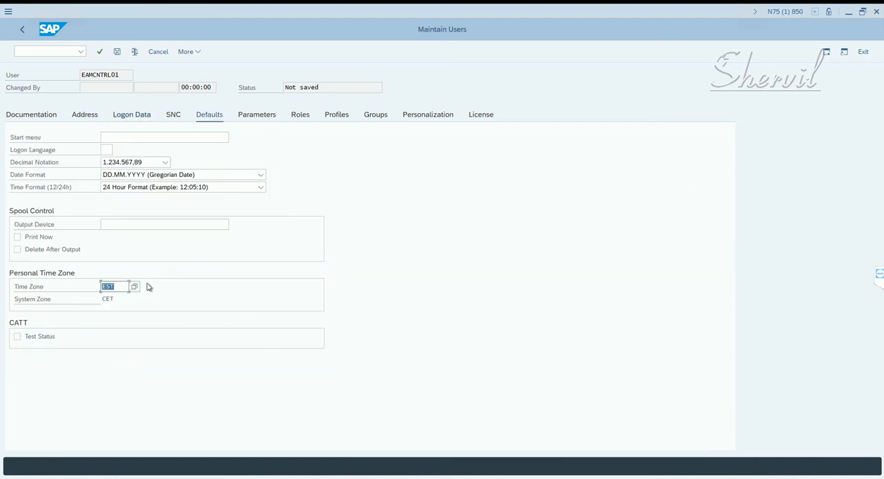
pyautogui.write('CET')
pyautogui.press('Return')
# - Look up the logged-on user's time zone in the system status information and close the status window
pyautogui.click(197, 55)
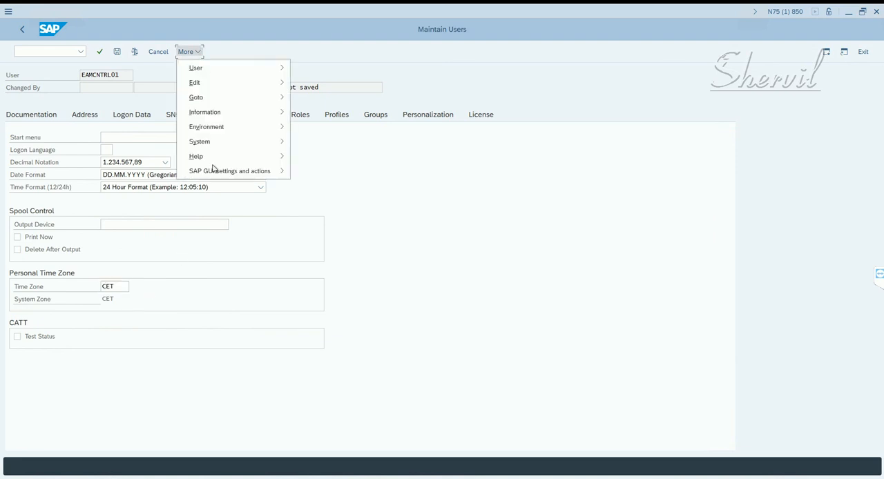
pyautogui.moveTo(240, 148)
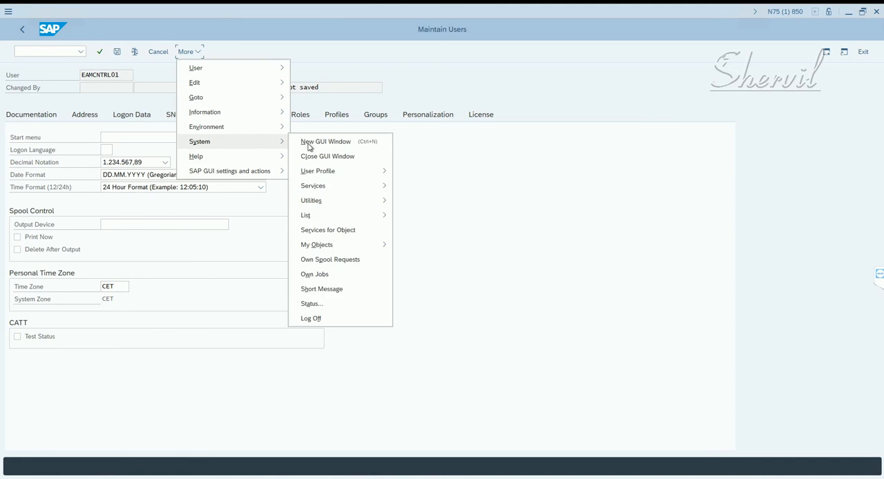
pyautogui.click(319, 304)
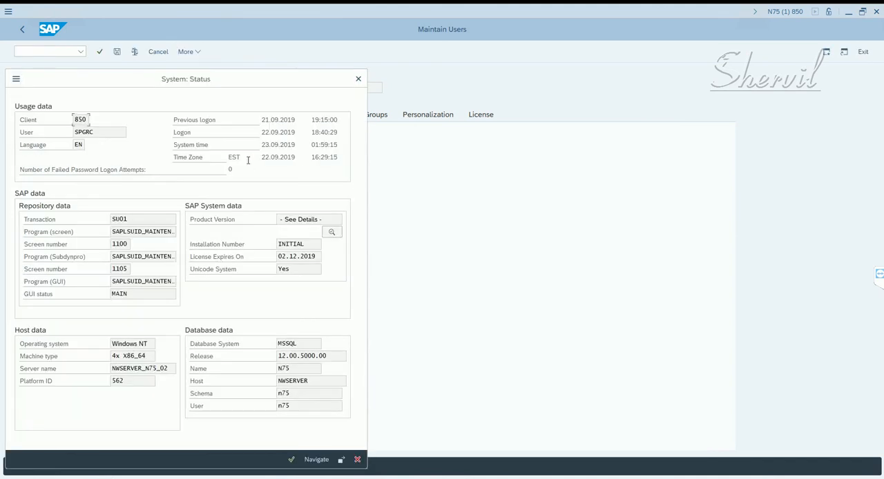
pyautogui.moveTo(247, 159); pyautogui.dragTo(218, 159)
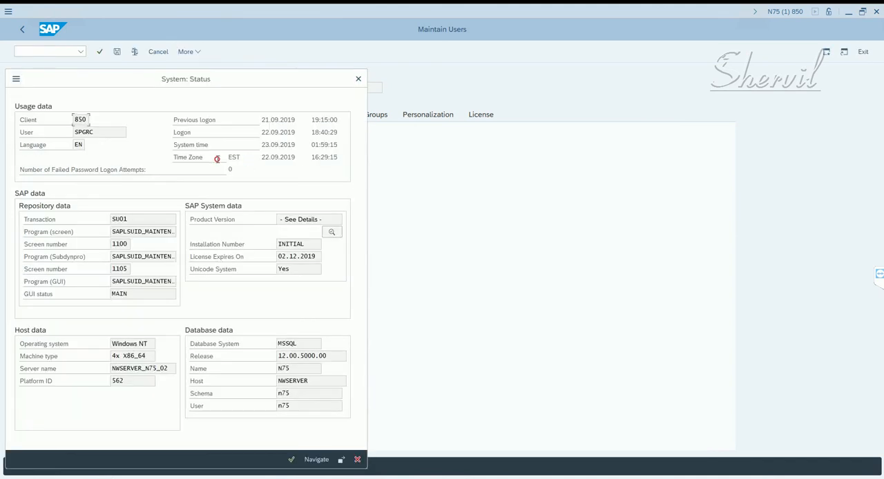
pyautogui.click(358, 78)
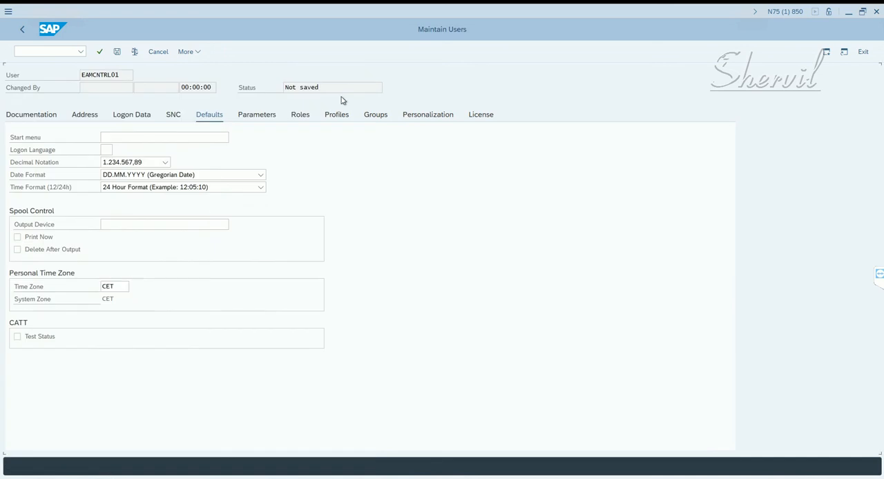
# - Set the personal time zone of EAMCNTRL01 to EST
pyautogui.write('E')
pyautogui.doubleClick(125, 290)
pyautogui.press('Tab')
# - Copy the controller role X:GRAC_SUPER_USER_MGMT_CNTLR from the Notepad notes and assign it to EAMCNTRL01 in SAP
pyautogui.click(301, 119)
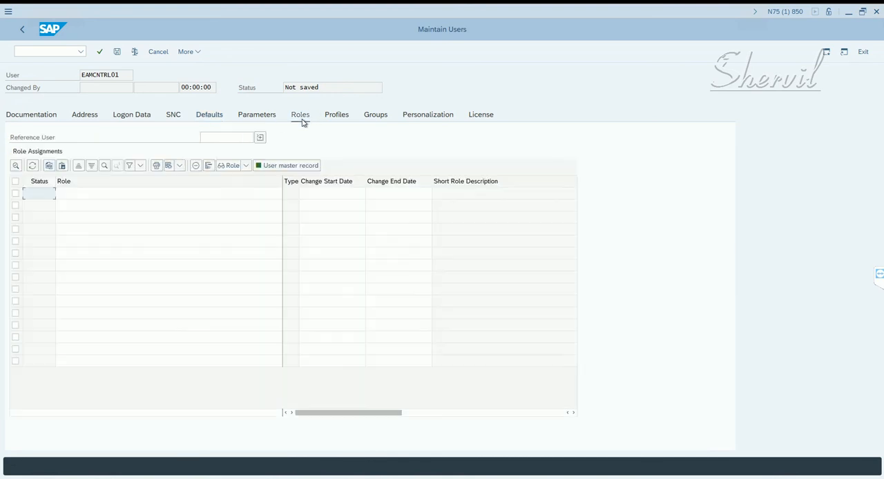
pyautogui.hotkey('alt', 'Tab')
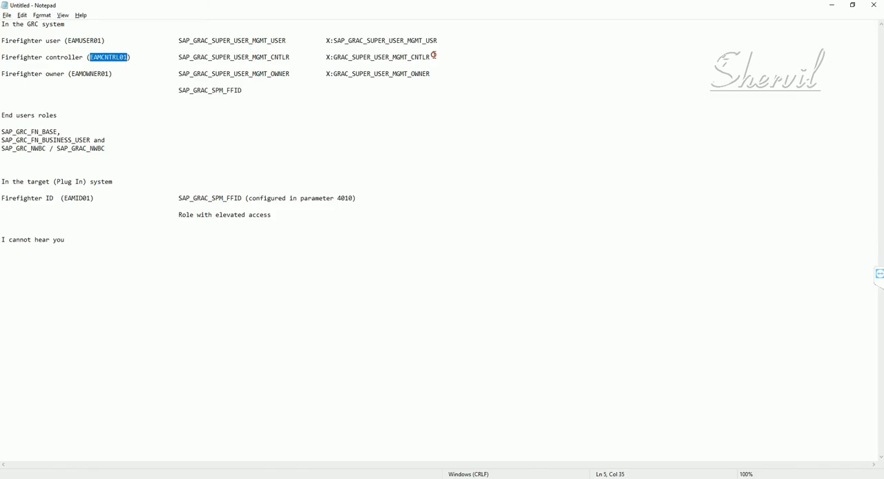
pyautogui.moveTo(431, 57); pyautogui.dragTo(325, 58)
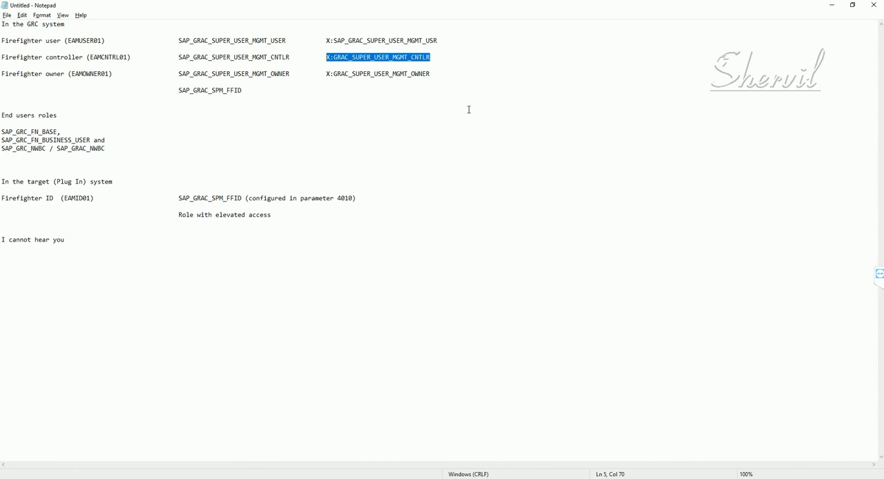
pyautogui.hotkey('alt', 'Tab')
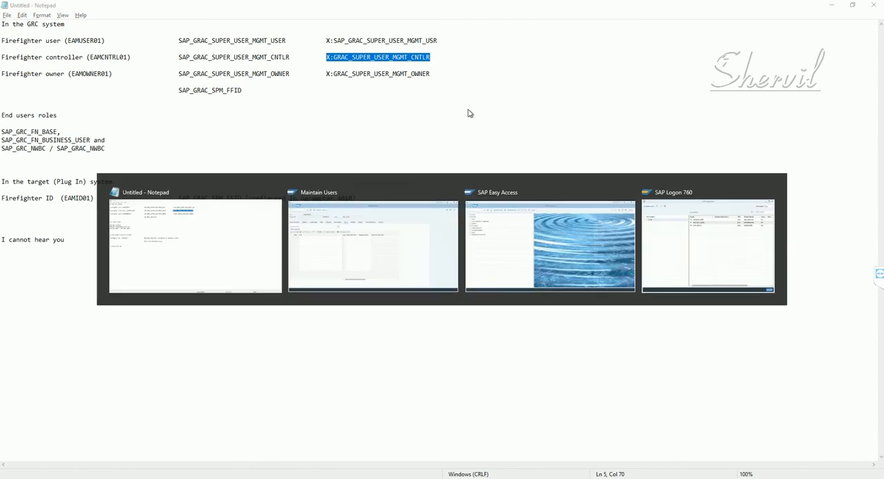
pyautogui.click(128, 199)
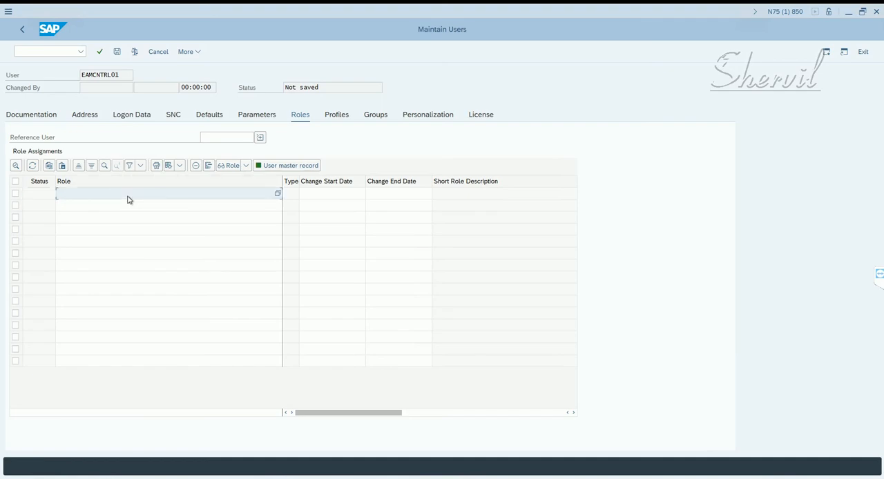
pyautogui.write('X:GRAC_SUPER_USER_MGMT_CNTLR')
pyautogui.press('Return')
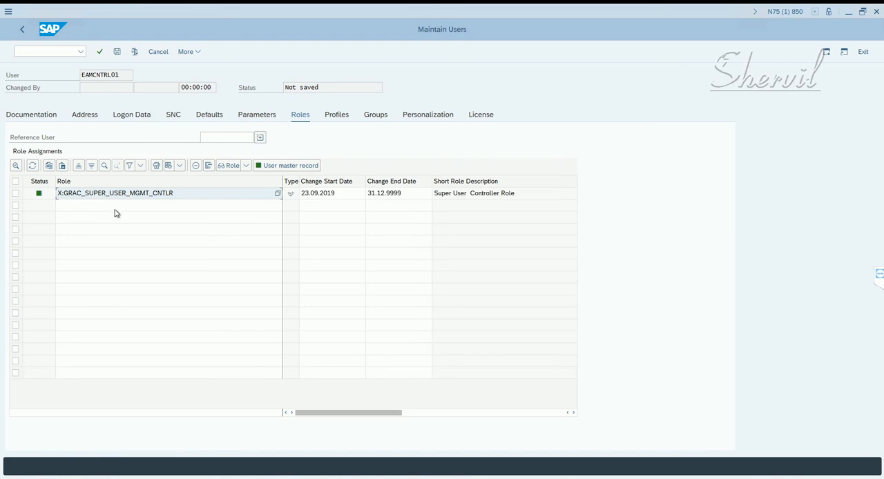
# - Copy the end-user role SAP_GRC_FN_BASE from the Notepad notes and assign it to EAMCNTRL01 in SAP
pyautogui.hotkey('alt', 'Tab')
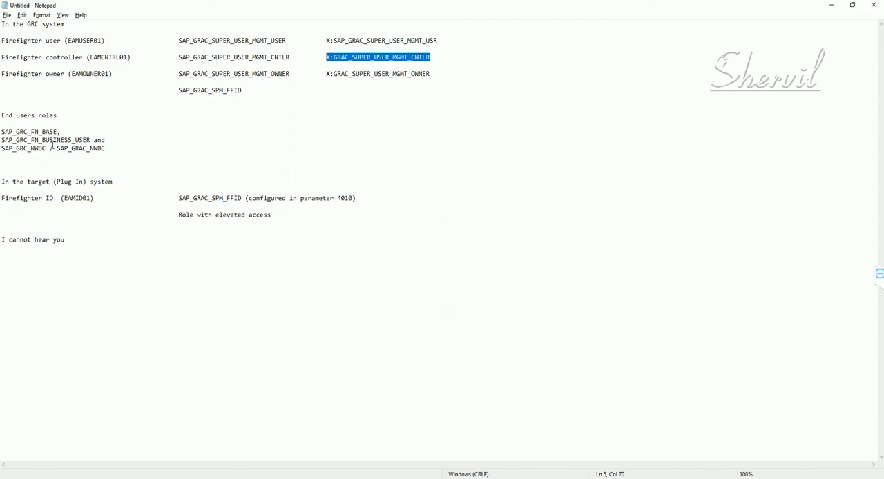
pyautogui.moveTo(58, 131); pyautogui.dragTo(3, 132)
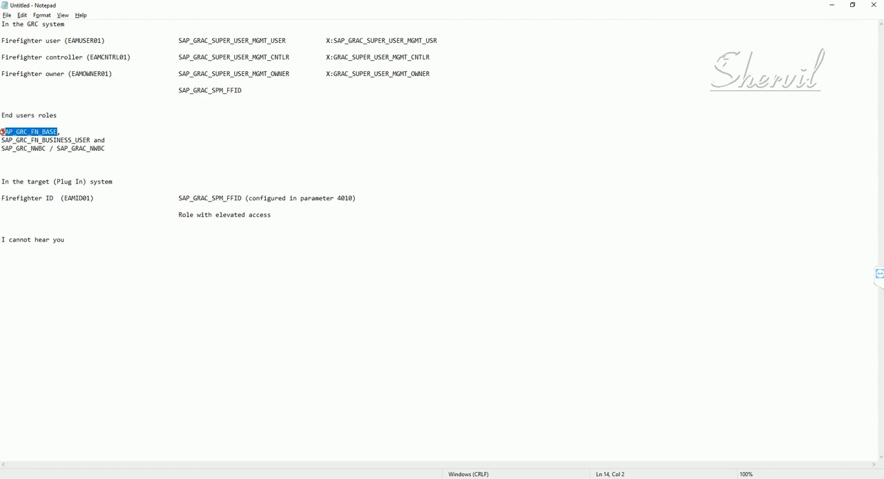
pyautogui.hotkey('alt', 'Tab')
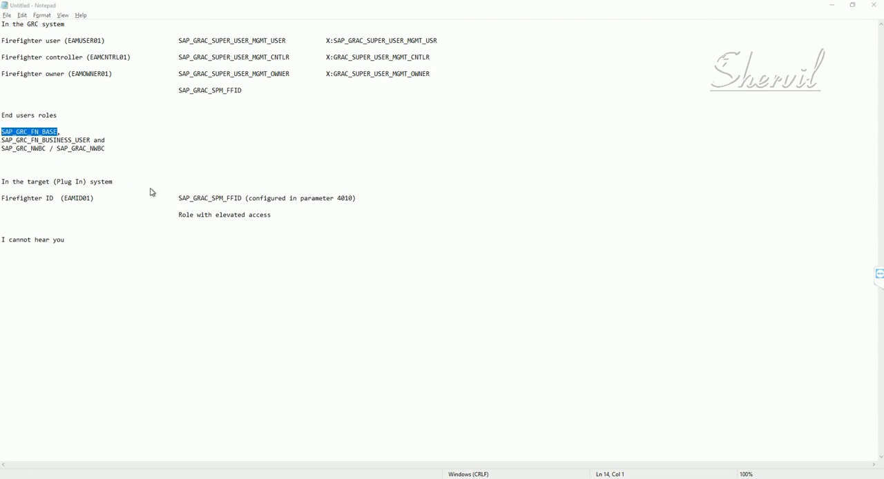
pyautogui.click(162, 207)
pyautogui.write('SAP_GRC_FN_BASE')
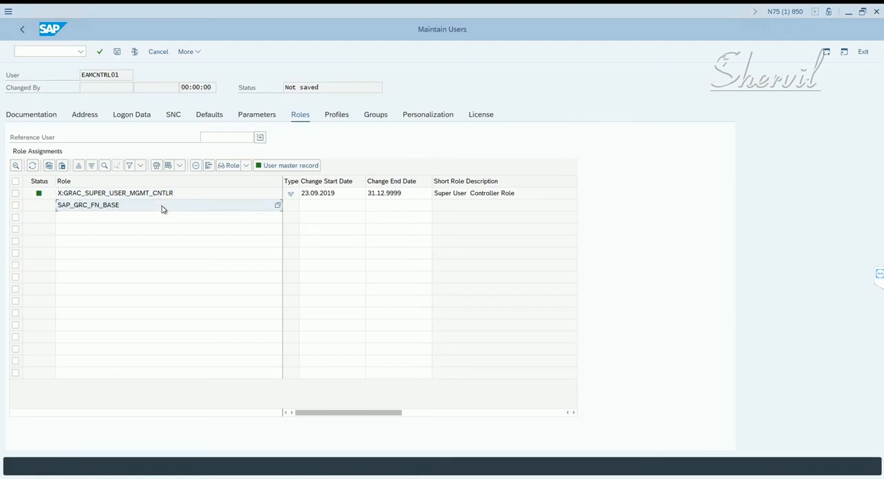
pyautogui.press('Return')
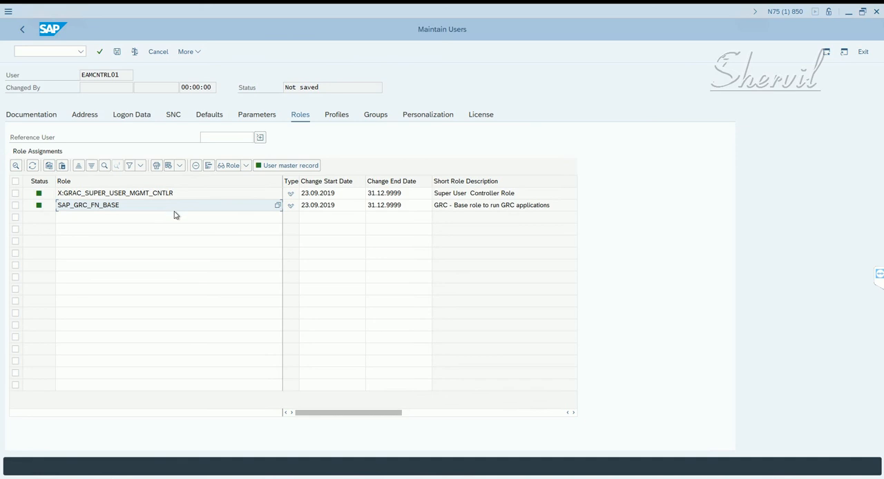
# - Copy the role SAP_GRC_FN_BUSINESS_USER from the Notepad notes and assign it to EAMCNTRL01 in SAP
pyautogui.hotkey('alt', 'Tab')
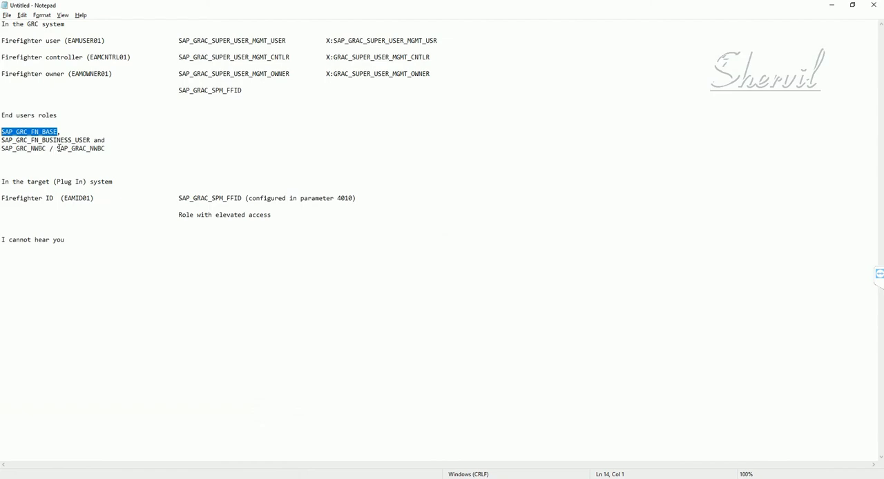
pyautogui.moveTo(90, 141); pyautogui.dragTo(1, 141)
pyautogui.hotkey('ctrl', 'c')
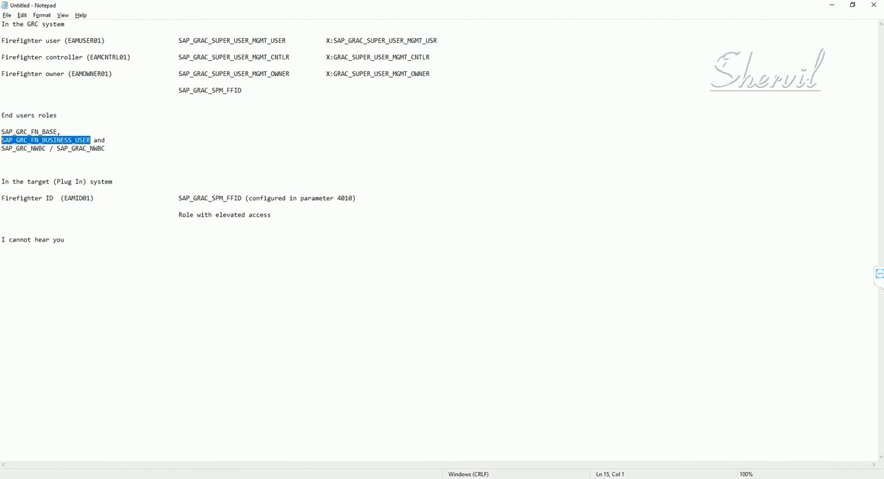
pyautogui.hotkey('alt', 'Tab')
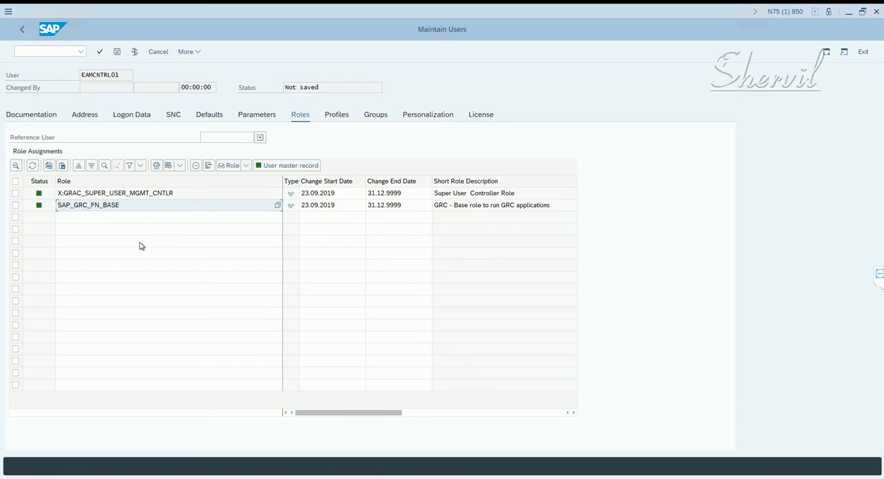
pyautogui.click(96, 221)
pyautogui.hotkey('ctrl', 'v')
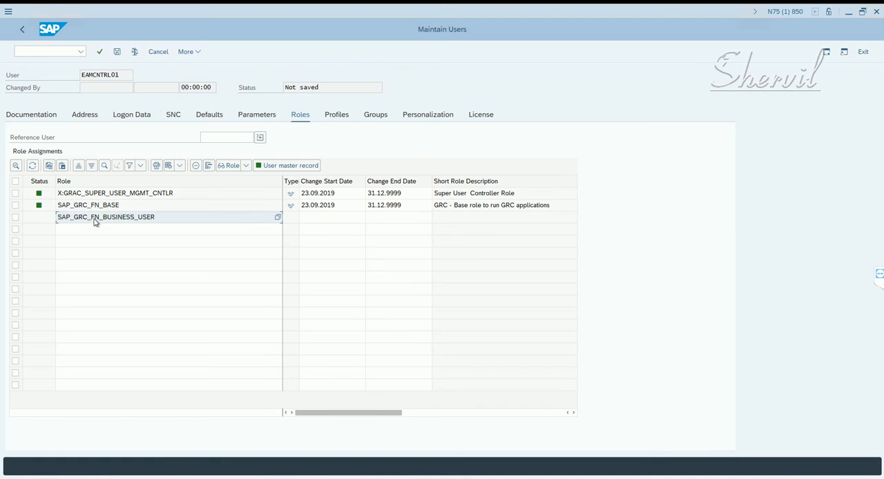
pyautogui.press('Return')
# - Assign the role SAP_GRC_NWBC from the Notepad notes to EAMCNTRL01 in SAP and save the user
pyautogui.hotkey('alt', 'Tab')
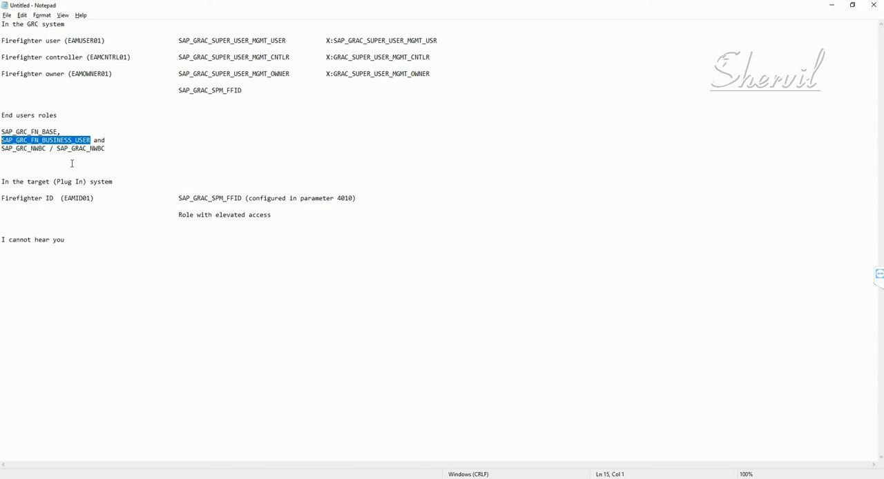
pyautogui.moveTo(46, 149); pyautogui.dragTo(1, 149)
pyautogui.hotkey('ctrl', 'c')
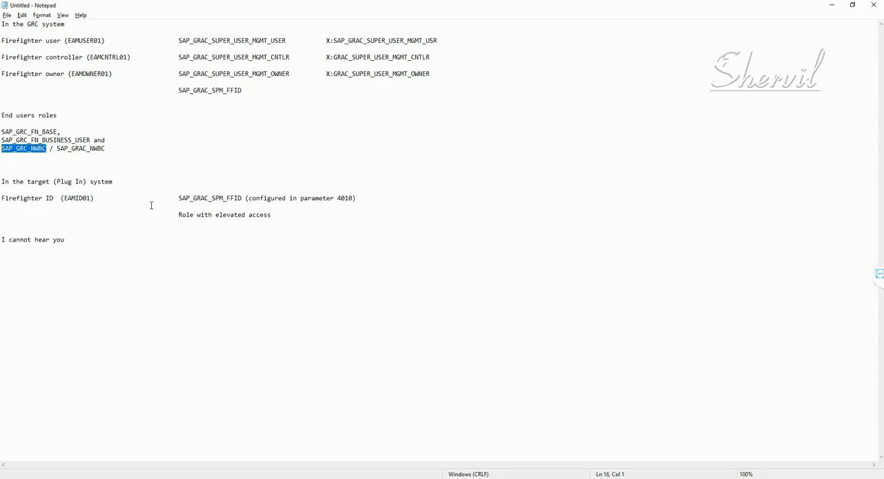
pyautogui.hotkey('alt', 'Tab')
pyautogui.click(116, 233)
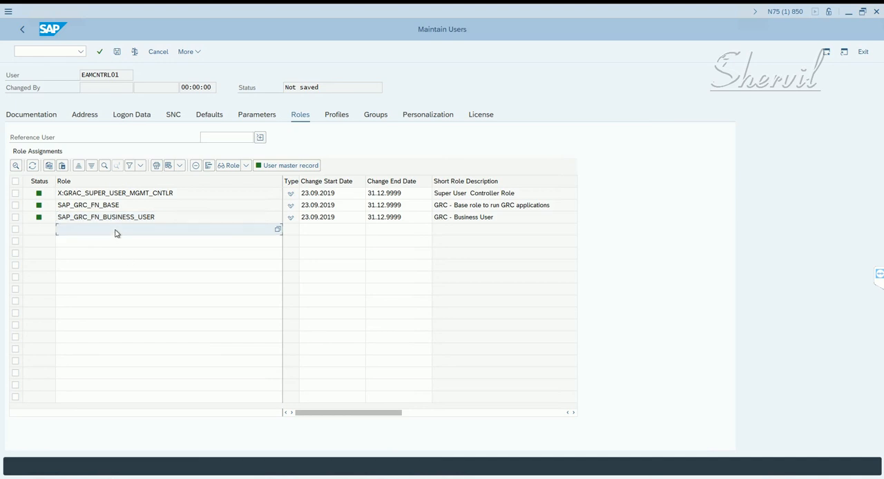
pyautogui.hotkey('ctrl', 'v')
pyautogui.press('Return')
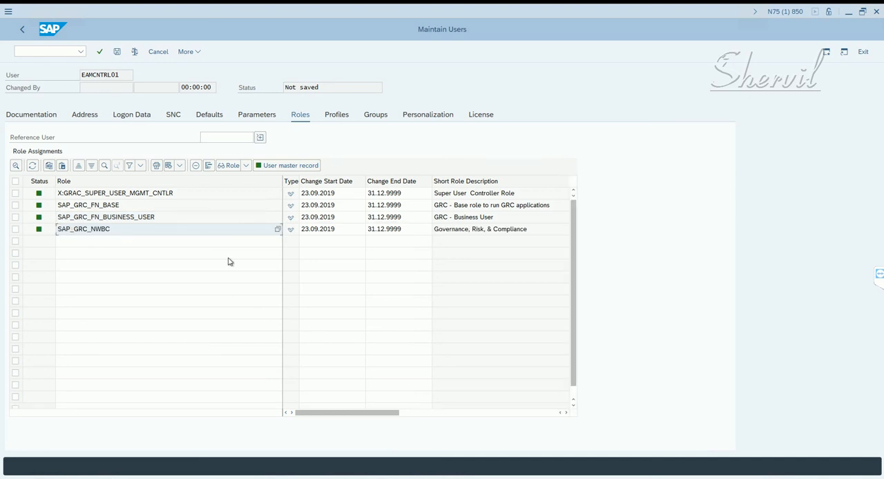
pyautogui.click(117, 54)
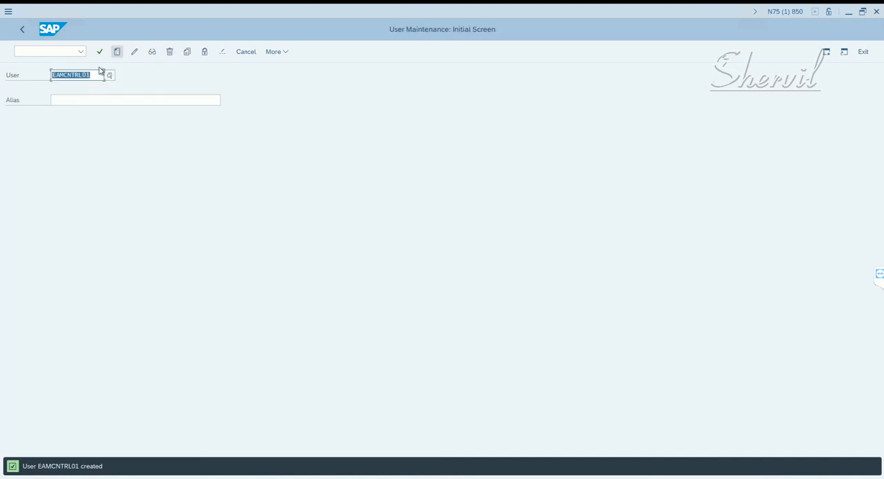
# - Copy user EAMCNTRL01 to a new user EAMCNTRL02, including the address data
pyautogui.click(187, 52)
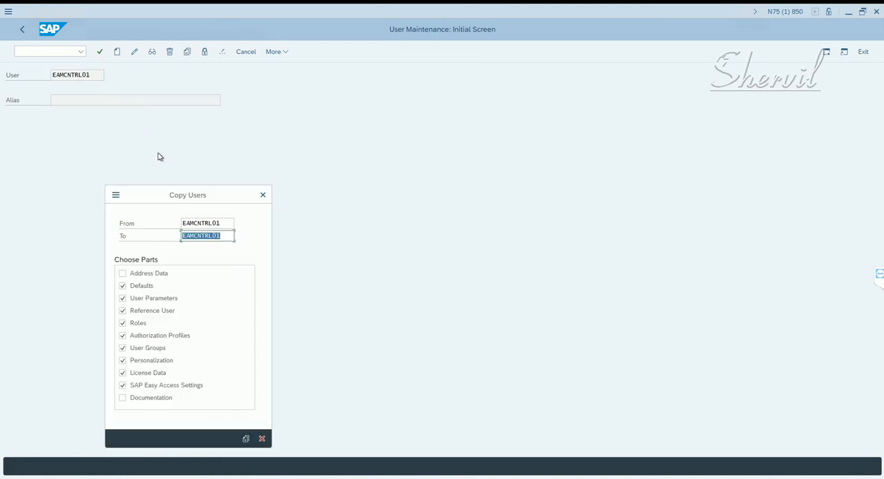
pyautogui.click(221, 240)
pyautogui.moveTo(221, 240); pyautogui.dragTo(214, 240)
pyautogui.write('02')
pyautogui.click(153, 275)
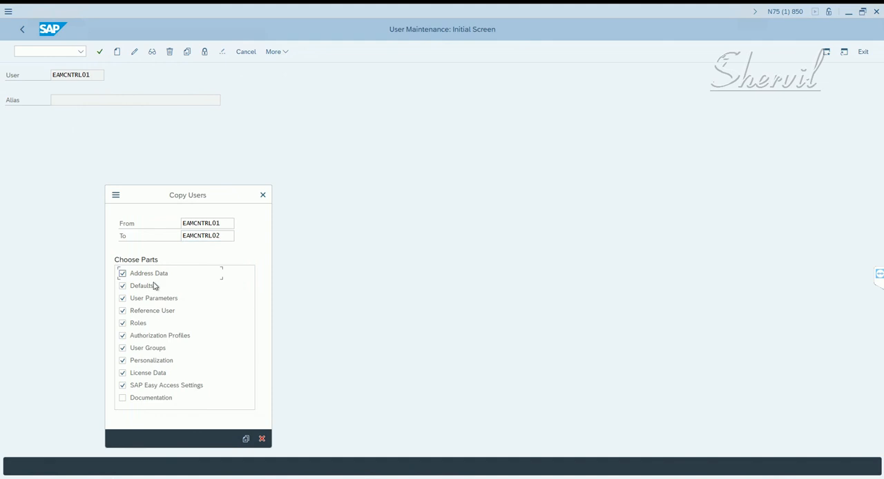
pyautogui.click(245, 440)
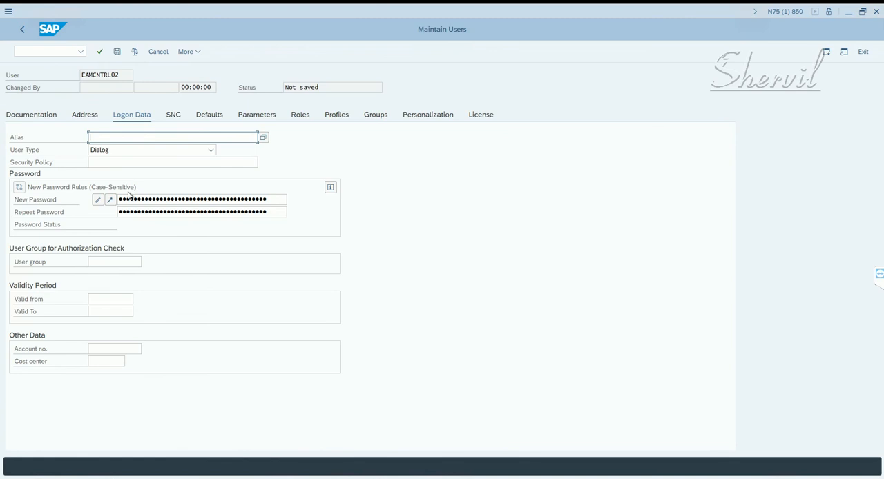
# - Enter and repeat the initial password for the new user EAMCNTRL02
pyautogui.click(130, 201)
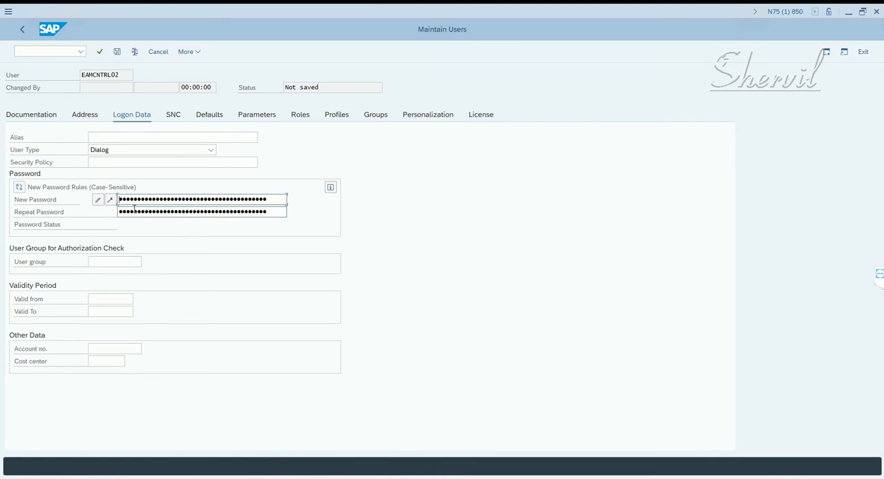
pyautogui.press('Tab')
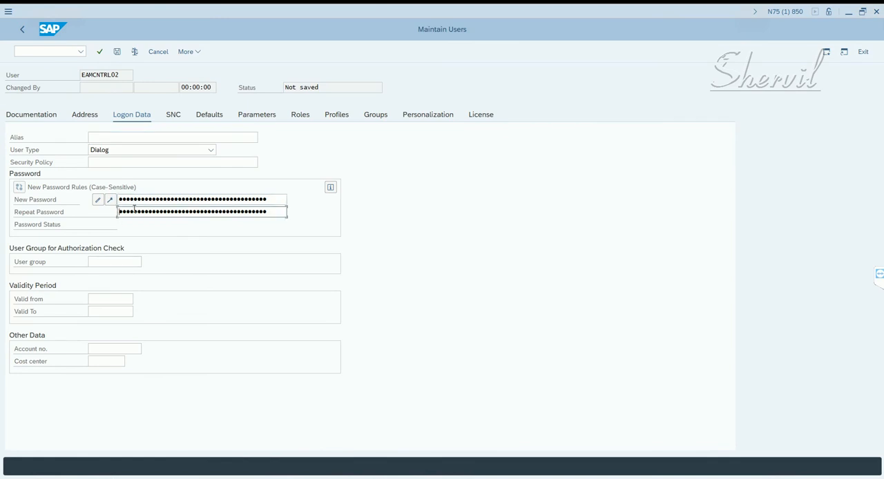
pyautogui.press('Return')
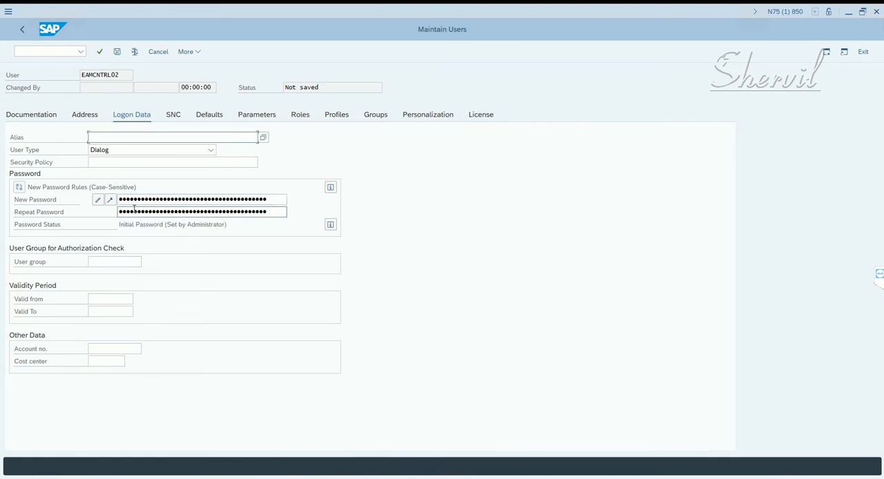
# - Change the last name of EAMCNTRL02 to EAM Controller 02, check its role assignments and save the user
pyautogui.click(87, 118)
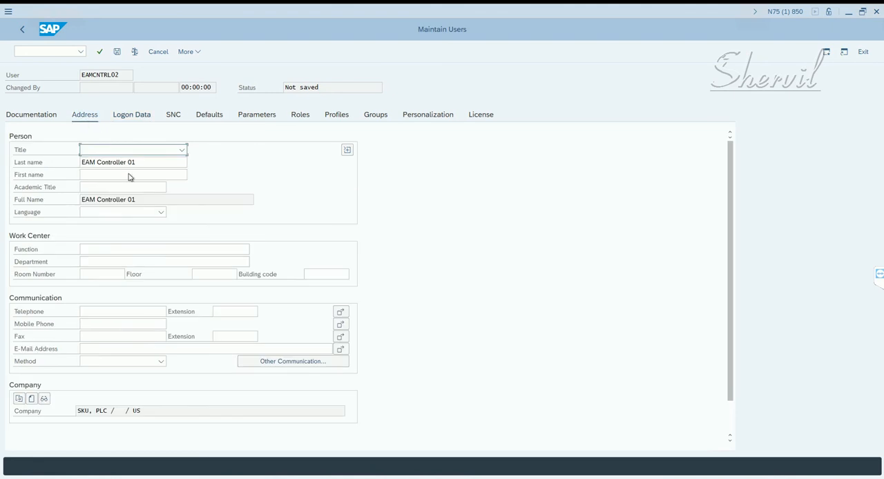
pyautogui.moveTo(130, 166); pyautogui.dragTo(136, 166)
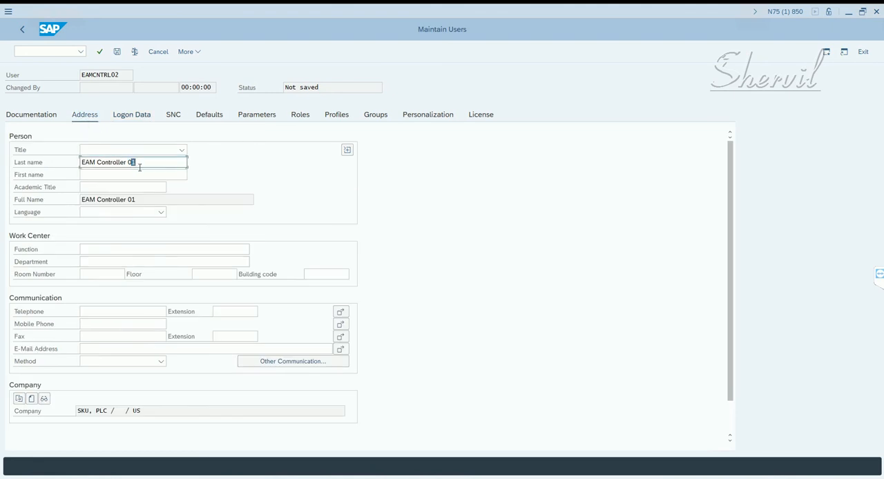
pyautogui.write('2')
pyautogui.press('Return')
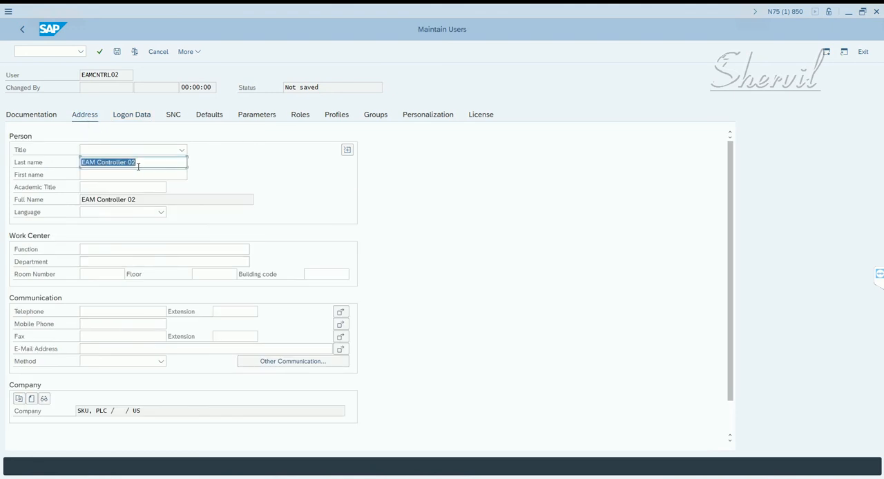
pyautogui.click(117, 52)
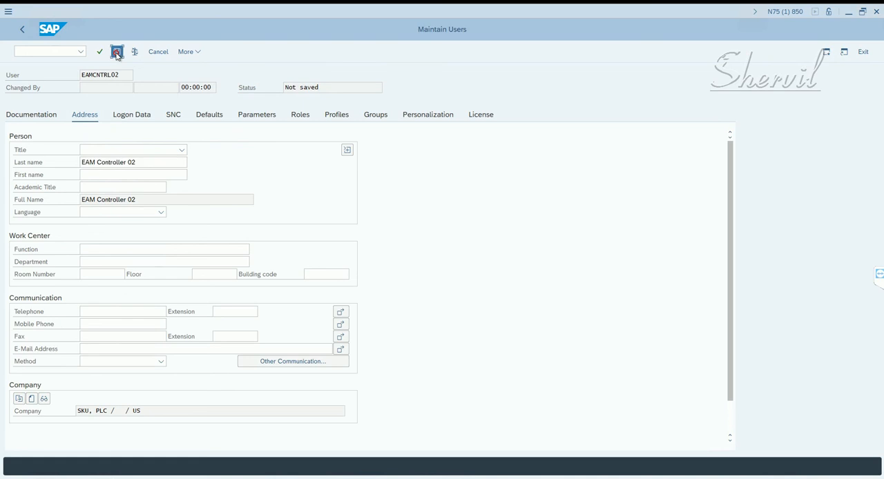
pyautogui.click(306, 117)
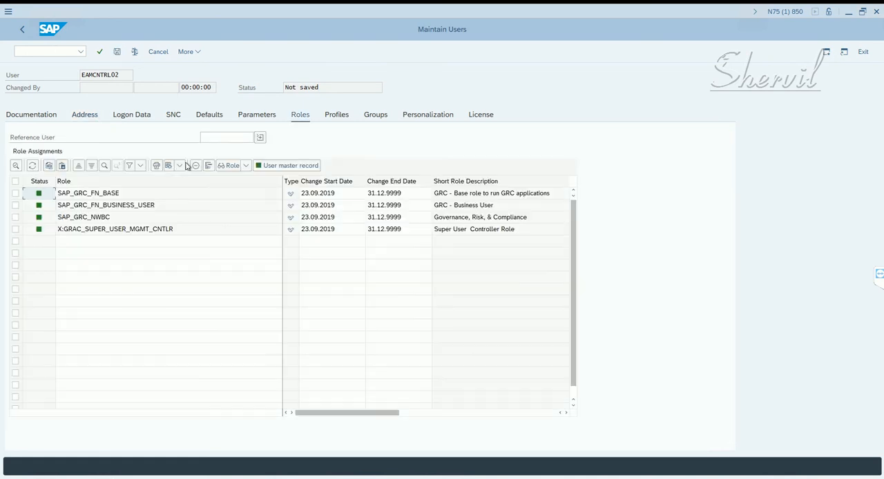
pyautogui.click(118, 53)
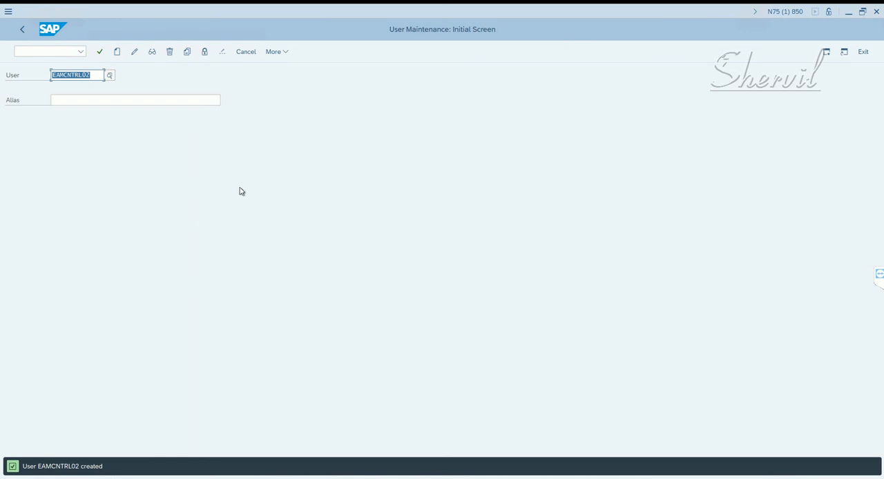
# - Copy the user ID EAMOWNER01 from the Notepad notes and start creating that user in SAP
pyautogui.hotkey('alt', 'Tab')
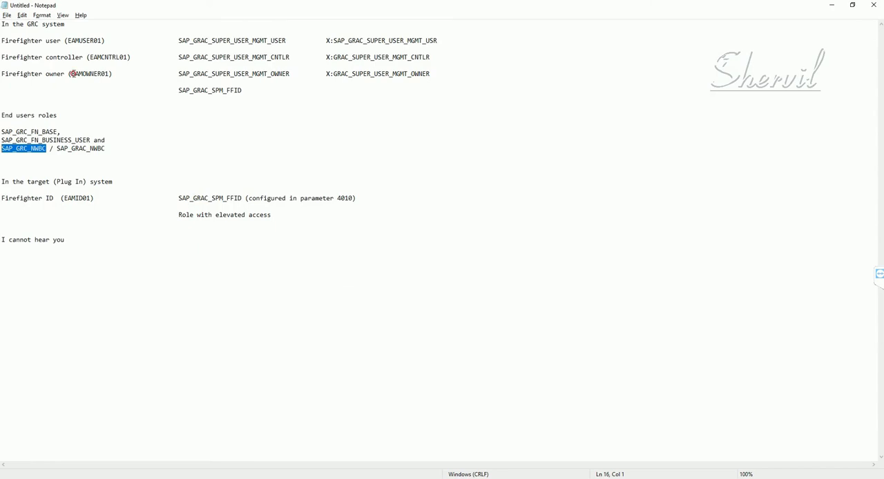
pyautogui.moveTo(72, 74); pyautogui.dragTo(107, 76)
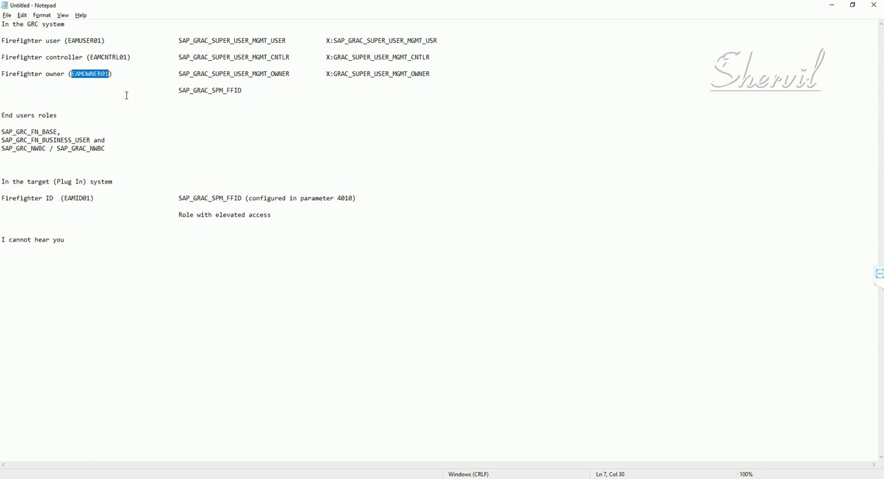
pyautogui.hotkey('alt', 'Tab')
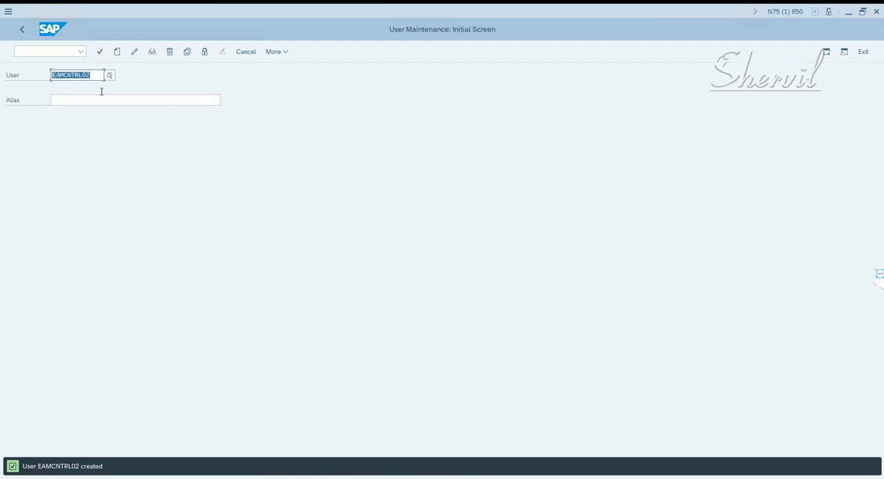
pyautogui.hotkey('ctrl', 'v')
pyautogui.press('Return')
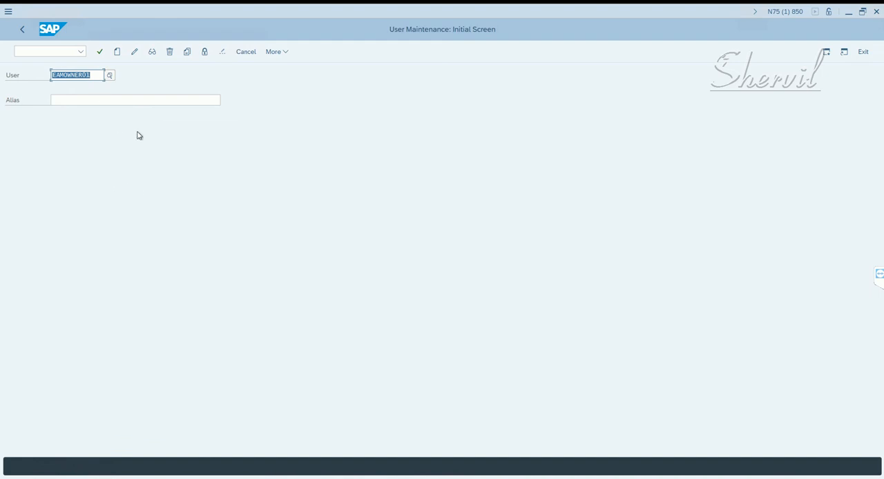
pyautogui.click(117, 53)
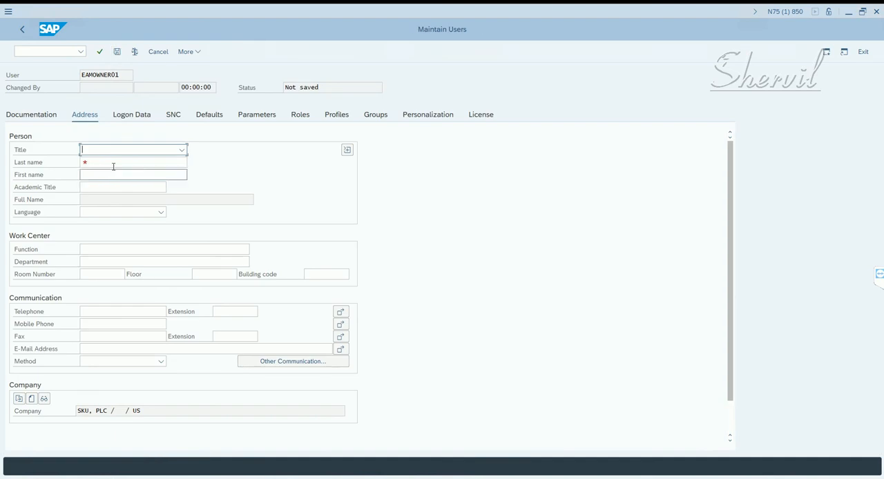
# - Set the last name of EAMOWNER01 to EAM Owner 01 in the address data
pyautogui.click(112, 163)
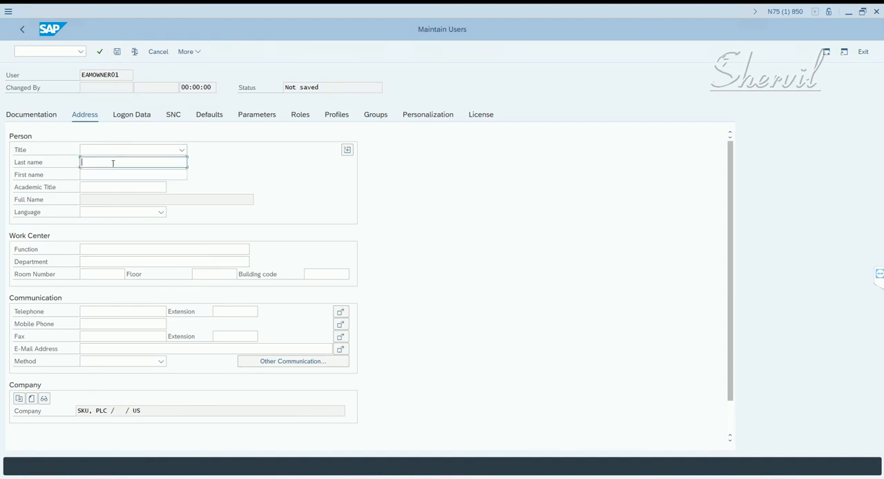
pyautogui.write('EAM')
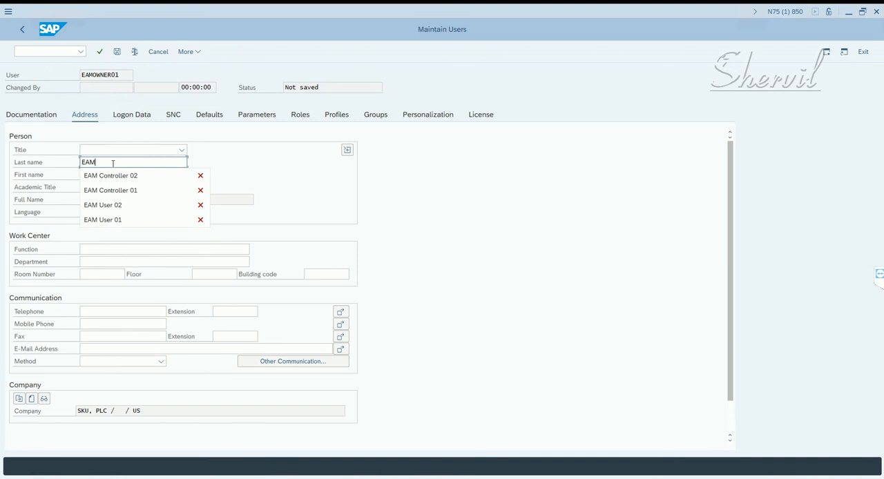
pyautogui.write(' US')
pyautogui.press('BackSpace')
pyautogui.press('BackSpace')
pyautogui.press('BackSpace')
pyautogui.write('Onwe')
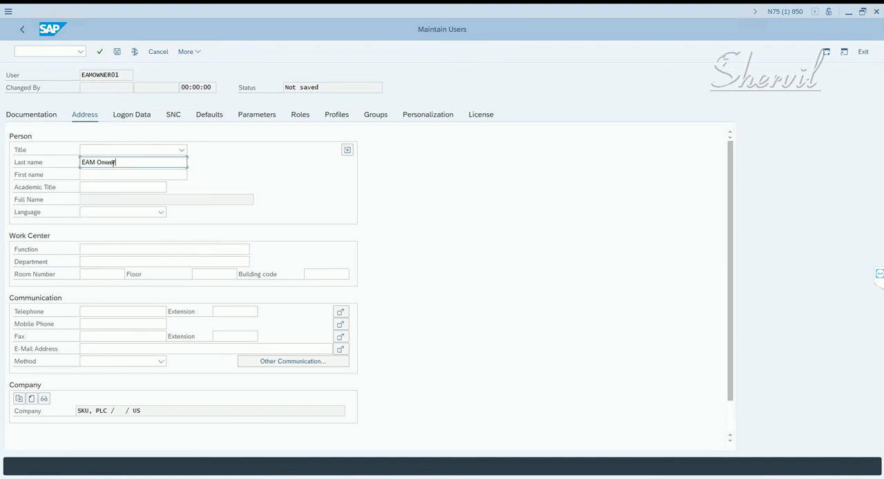
pyautogui.press('BackSpace')
pyautogui.press('BackSpace')
pyautogui.write('wner 01')
pyautogui.press('Return')
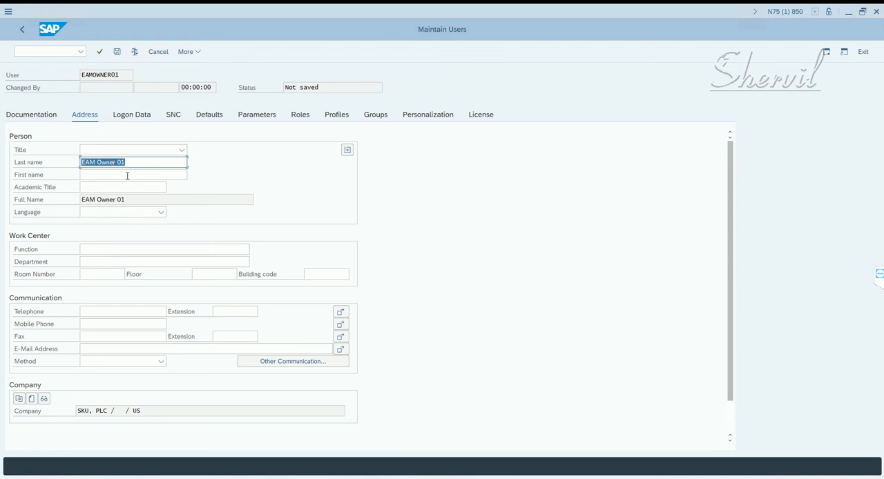
# - Enter and repeat the initial password in the logon data of EAMOWNER01
pyautogui.click(129, 116)
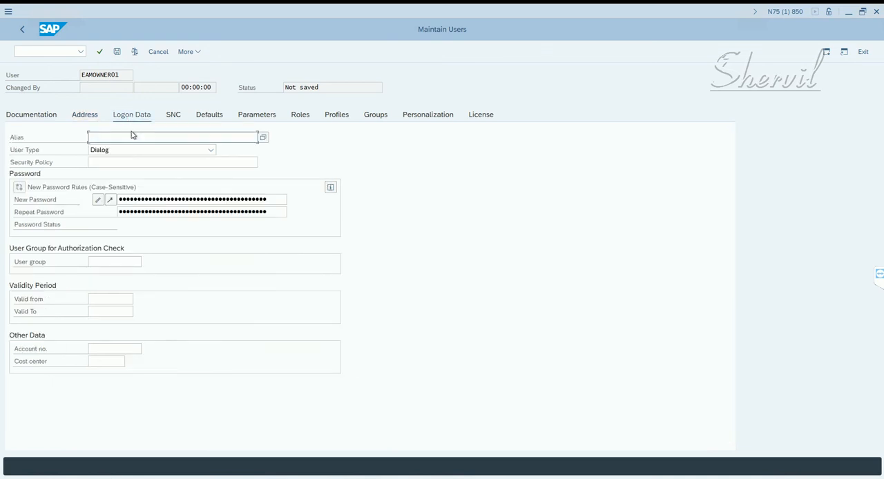
pyautogui.click(154, 200)
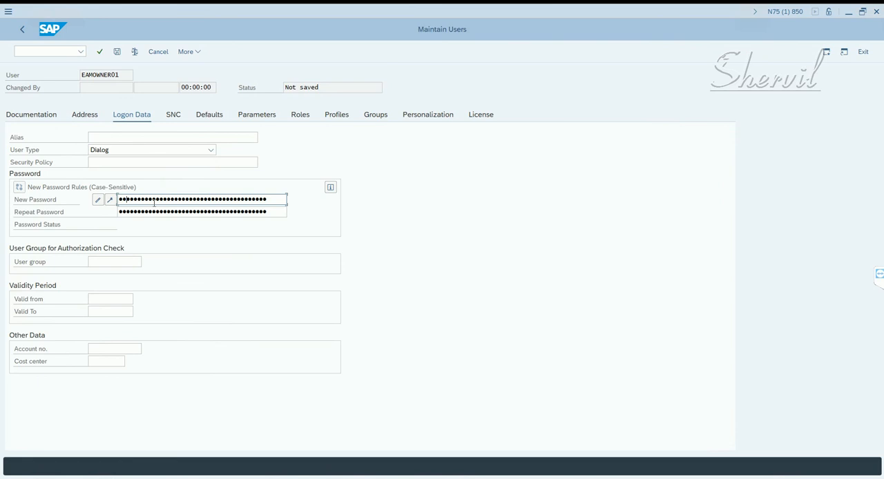
pyautogui.press('Tab')
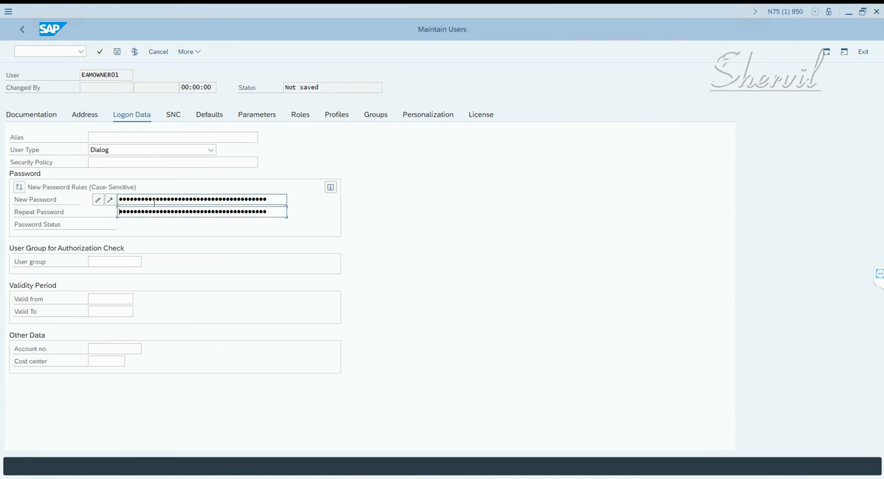
pyautogui.press('Return')
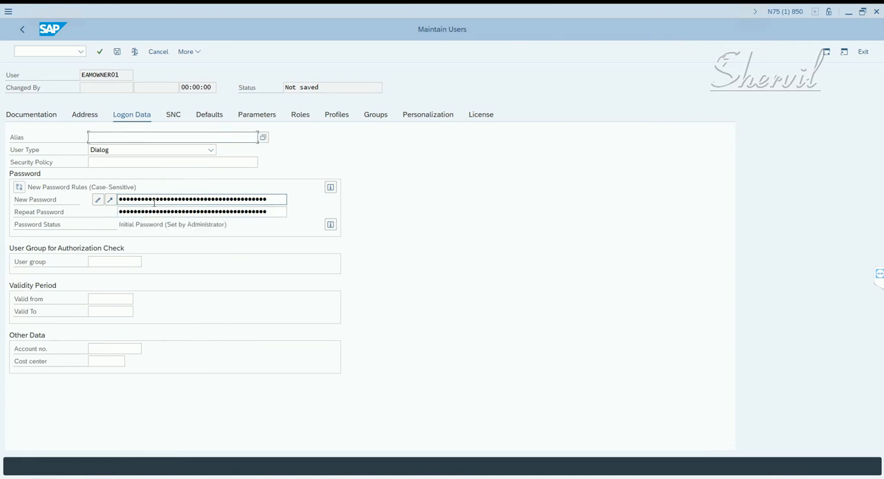
# - Copy the owner role X:GRAC_SUPER_USER_MGMT_OWNER from the Notepad notes and assign it to EAMOWNER01 in SAP
pyautogui.click(216, 115)
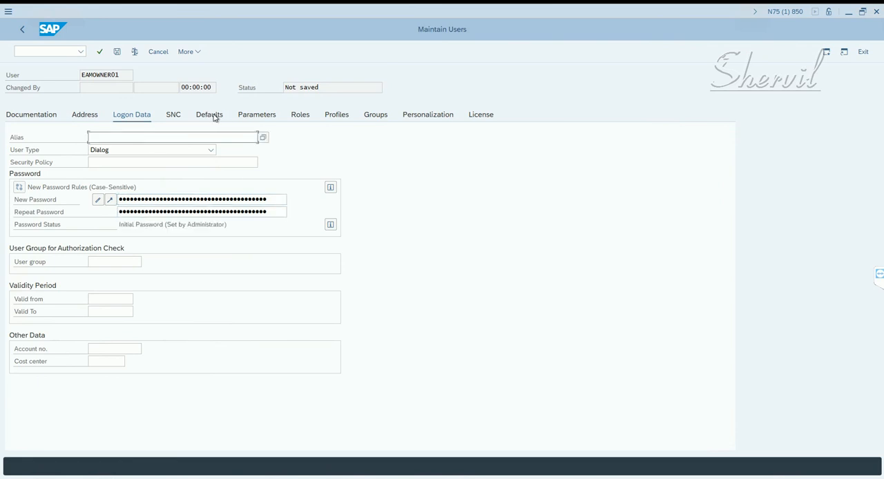
pyautogui.click(251, 114)
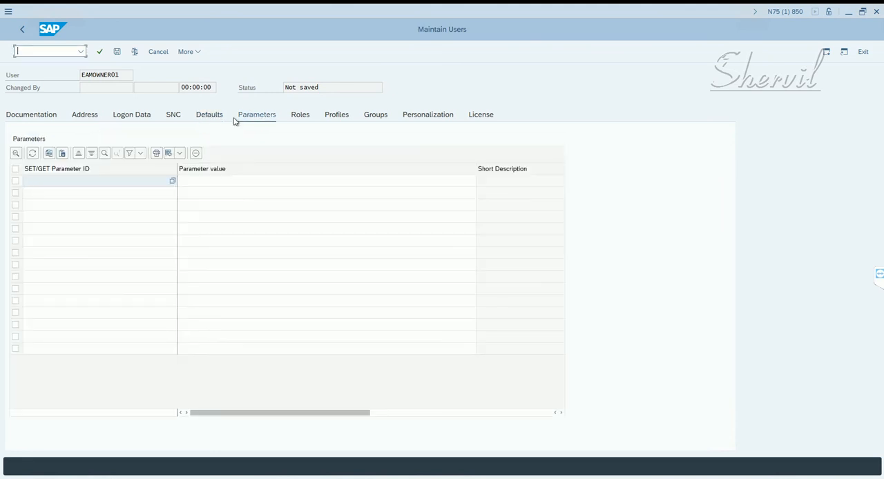
pyautogui.click(293, 117)
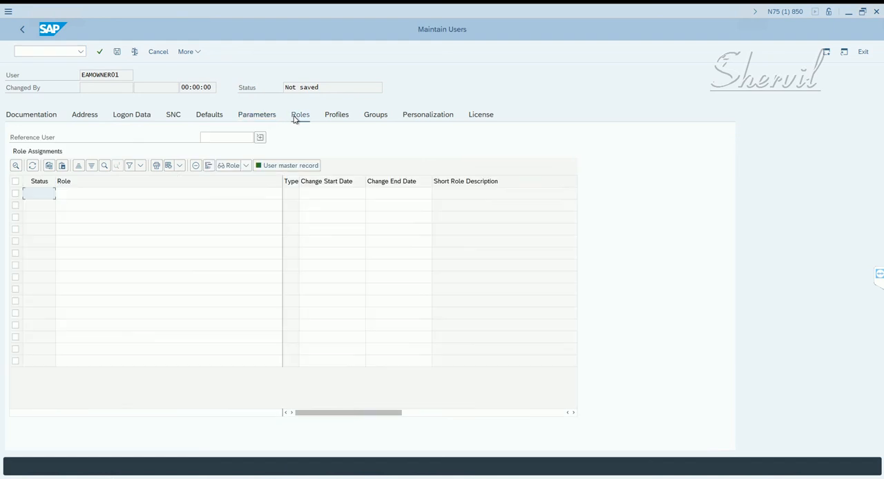
pyautogui.click(106, 197)
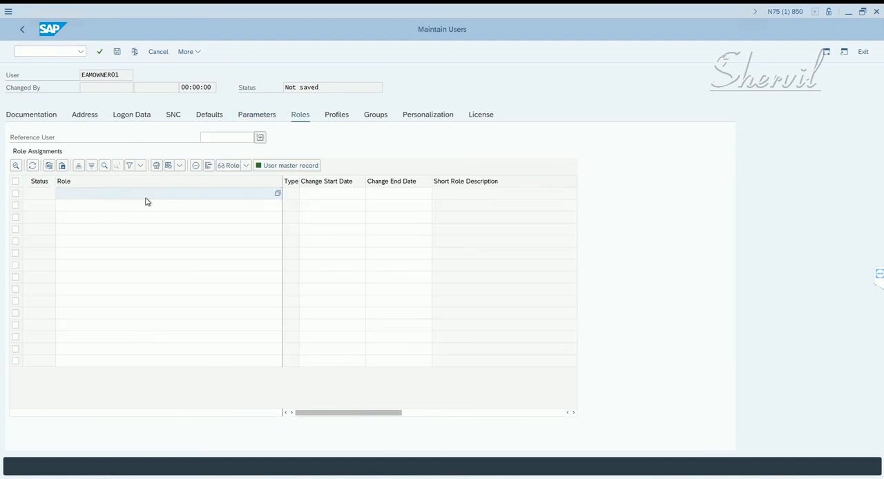
pyautogui.hotkey('alt', 'Tab')
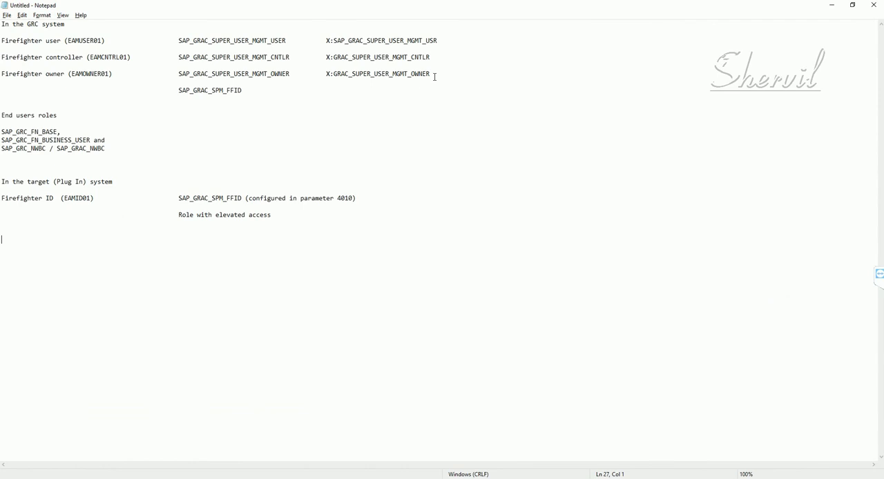
pyautogui.moveTo(431, 74); pyautogui.dragTo(328, 76)
pyautogui.hotkey('ctrl', 'c')
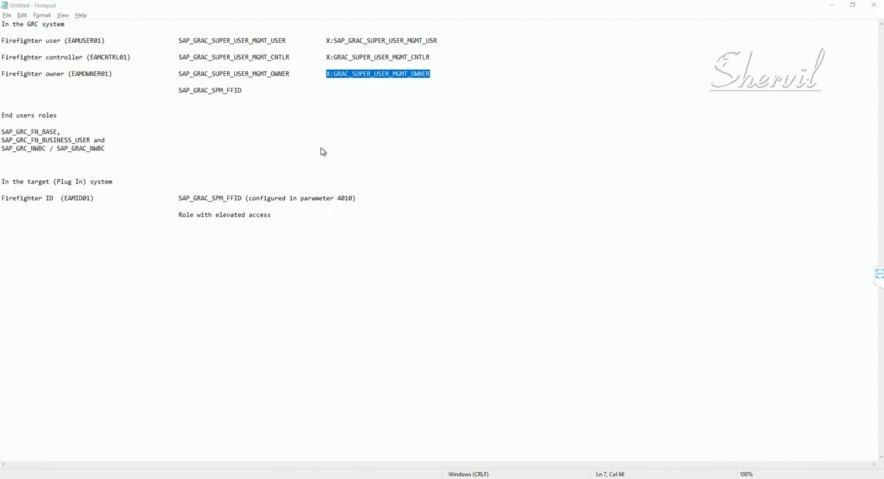
pyautogui.hotkey('alt', 'Tab')
pyautogui.hotkey('ctrl', 'v')
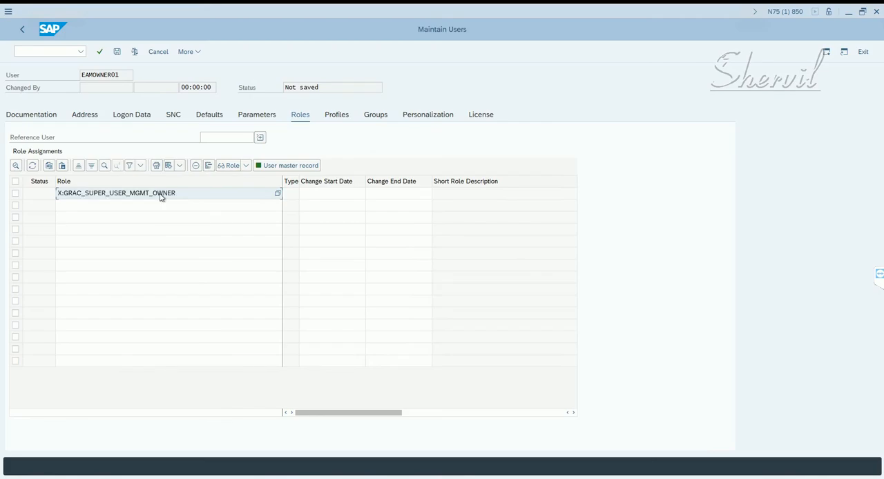
pyautogui.press('Return')
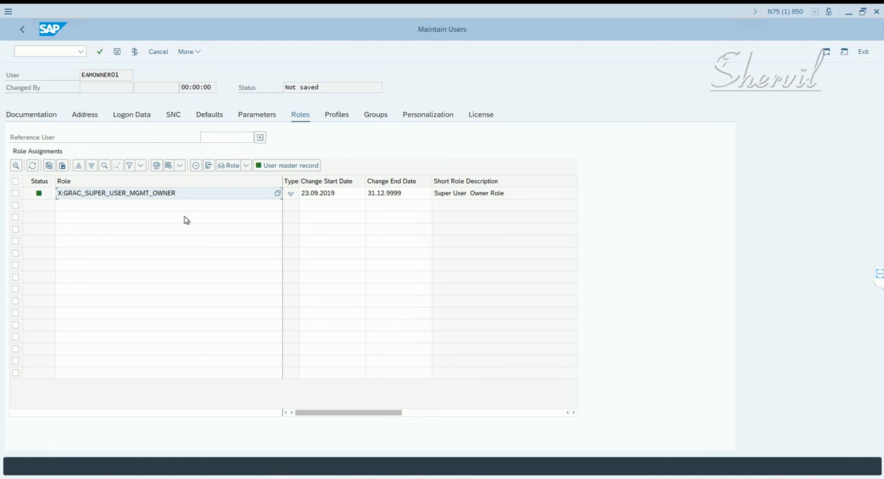
# - Copy the end-user role SAP_GRC_FN_BASE from the Notepad notes and assign it to EAMOWNER01 in SAP
pyautogui.hotkey('alt', 'Tab')
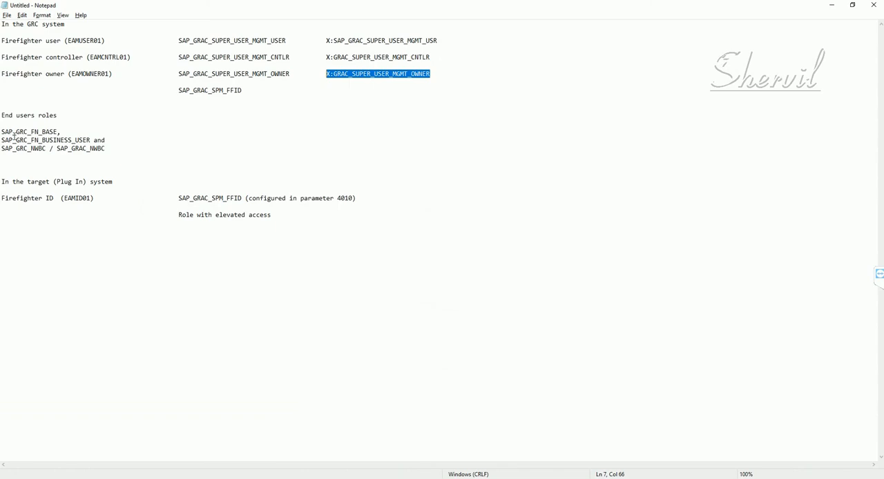
pyautogui.moveTo(2, 131); pyautogui.dragTo(59, 132)
pyautogui.hotkey('ctrl', 'c')
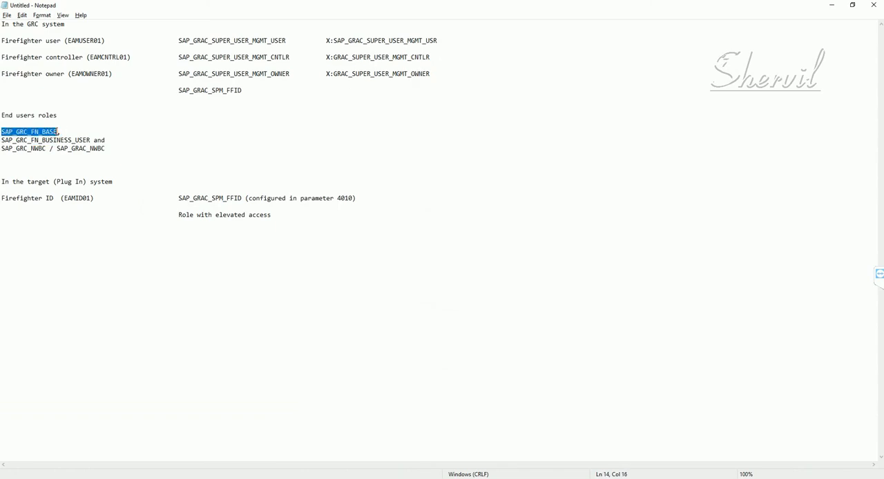
pyautogui.hotkey('alt', 'Tab')
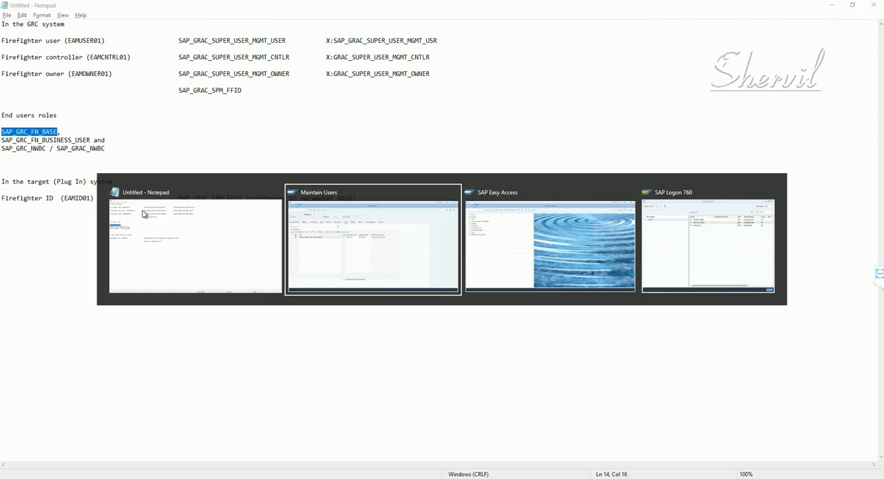
pyautogui.click(101, 209)
pyautogui.hotkey('ctrl', 'v')
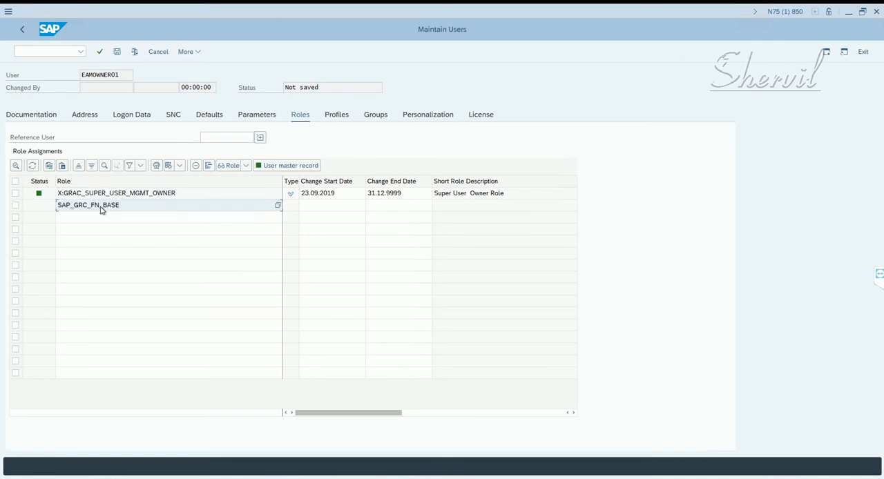
pyautogui.press('Return')
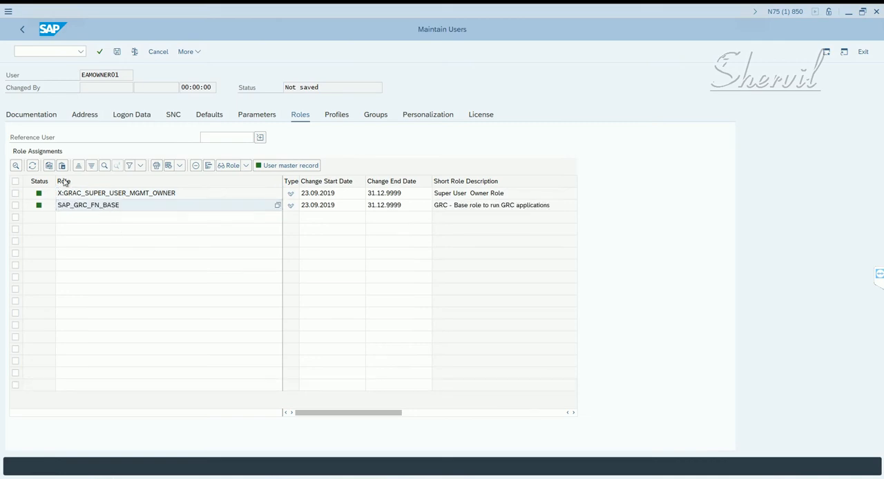
# - Copy the end-user role SAP_GRC_FN_BUSINESS_USER from the Notepad notes and assign it to EAMOWNER01 in SAP
pyautogui.hotkey('alt', 'Tab')
pyautogui.moveTo(90, 139); pyautogui.dragTo(2, 140)
pyautogui.hotkey('ctrl', 'c')
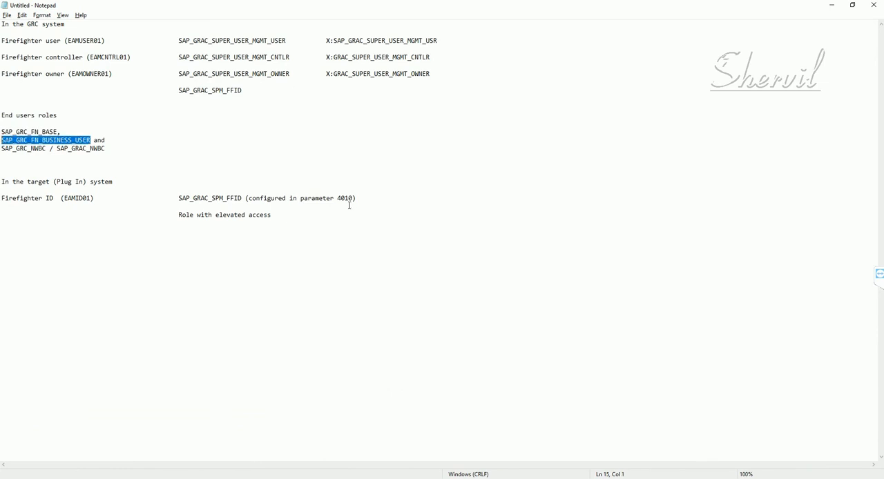
pyautogui.hotkey('alt', 'Tab')
pyautogui.click(108, 219)
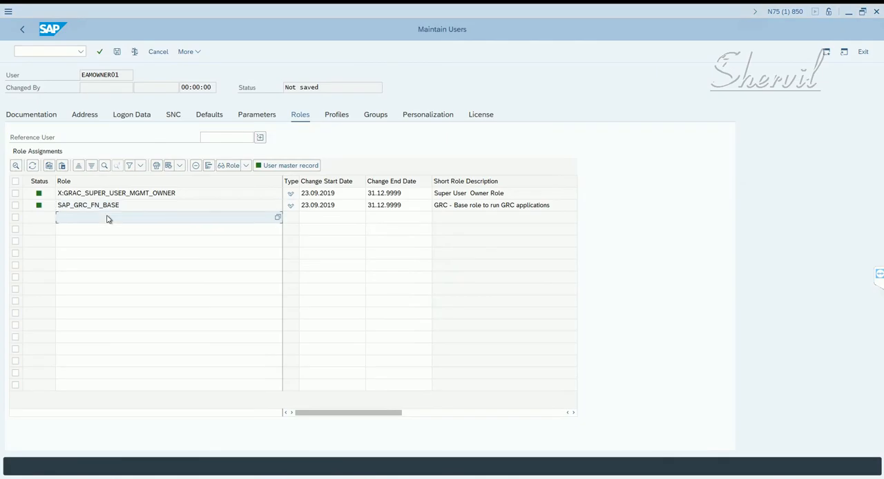
pyautogui.hotkey('ctrl', 'v')
pyautogui.press('Return')
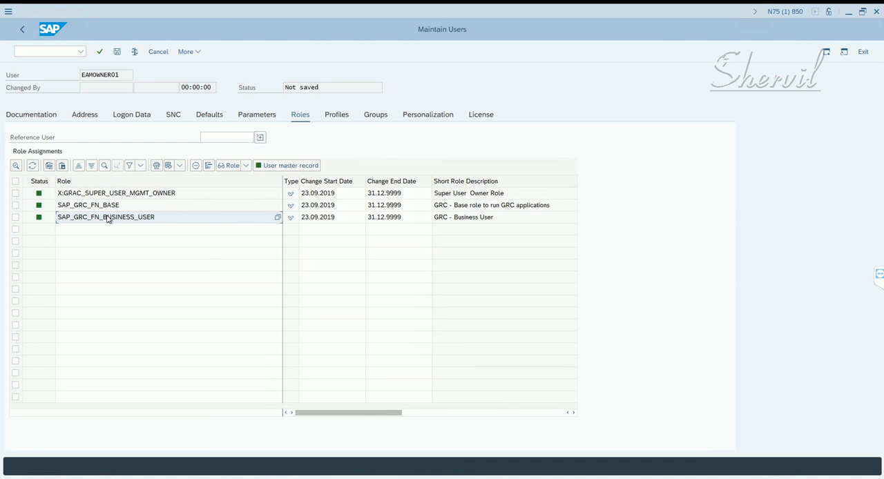
# - Copy the role SAP_GRC_NWBC from the Notepad notes, assign it to EAMOWNER01 in SAP and save the user
pyautogui.hotkey('alt', 'Tab')
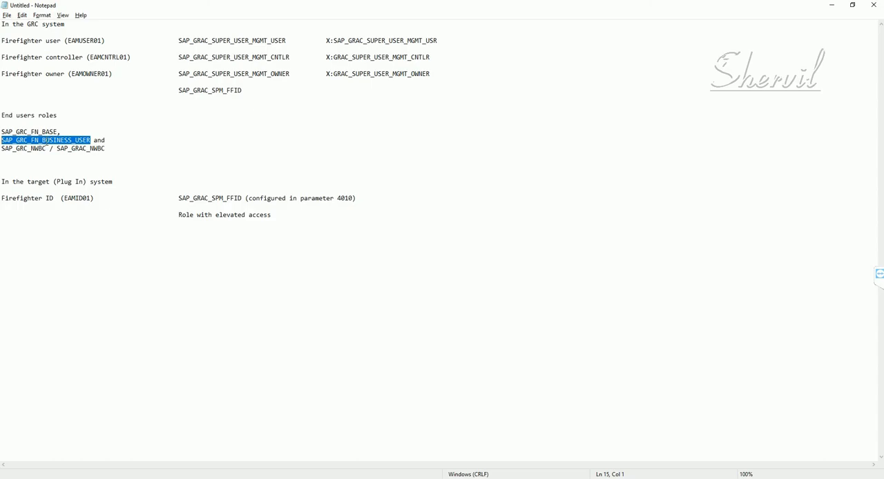
pyautogui.moveTo(51, 148); pyautogui.dragTo(2, 149)
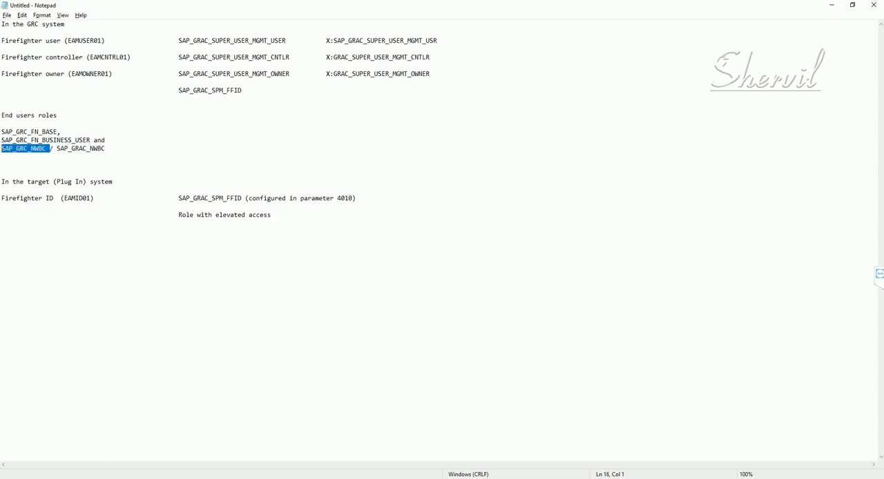
pyautogui.click(2, 151)
pyautogui.doubleClick(27, 149)
pyautogui.hotkey('ctrl', 'c')
pyautogui.hotkey('alt', 'Tab')
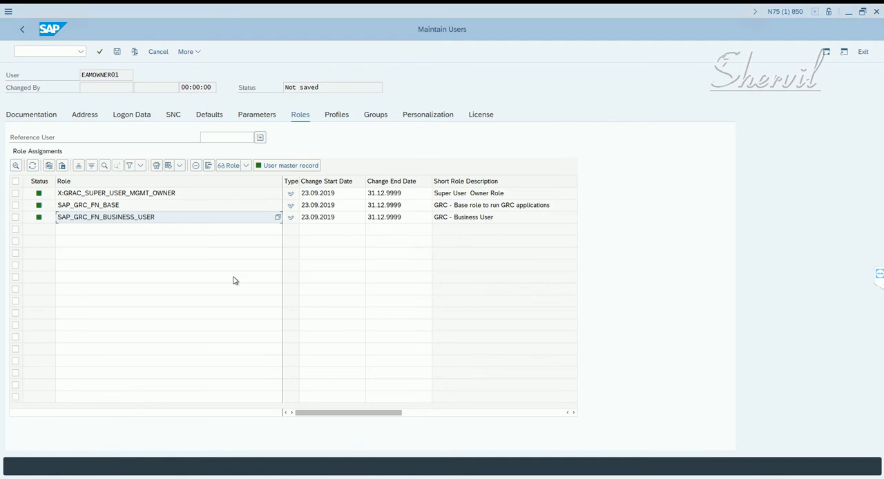
pyautogui.click(159, 234)
pyautogui.hotkey('ctrl', 'v')
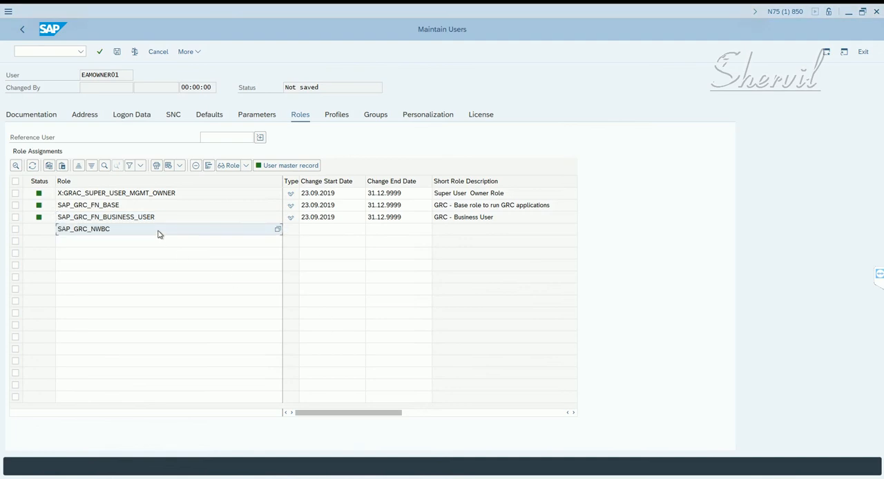
pyautogui.press('Return')
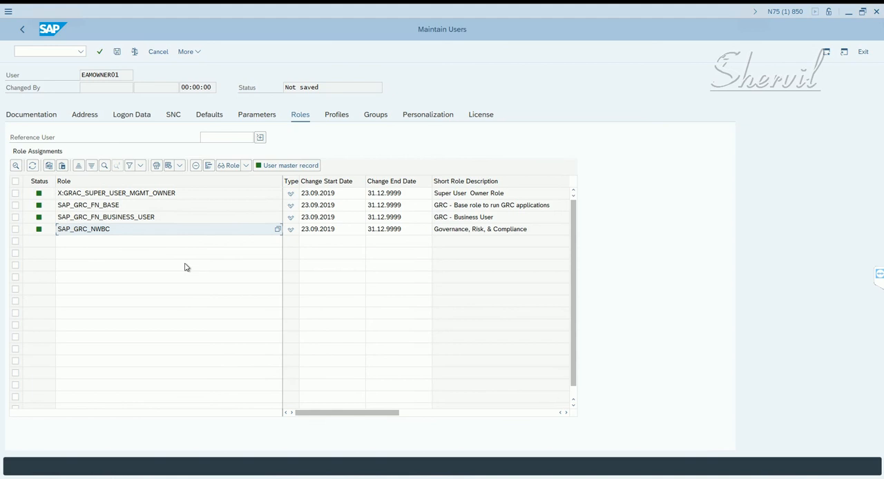
pyautogui.click(119, 52)
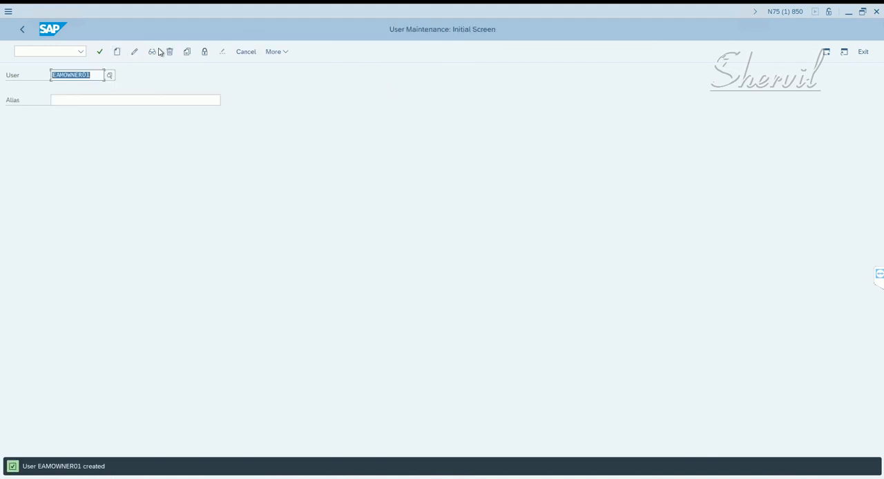
# - Copy user EAMOWNER01 to a new user EAMOWNER02, including the address data
pyautogui.click(186, 52)
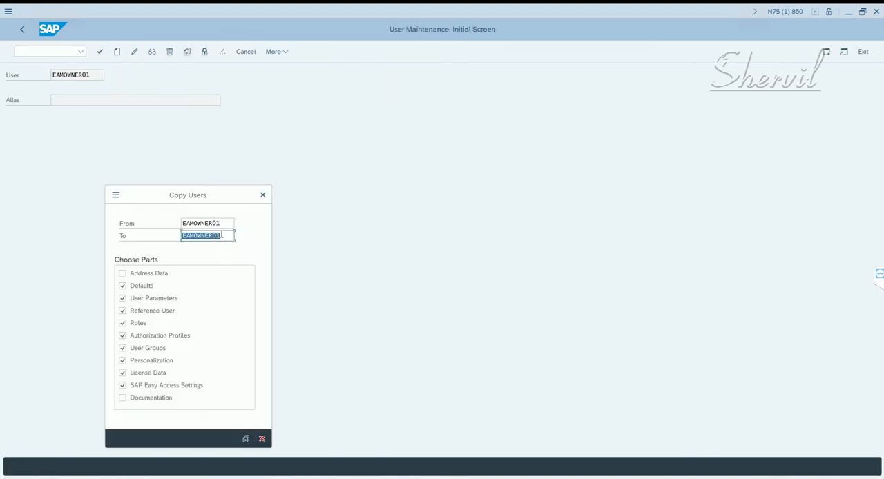
pyautogui.moveTo(218, 236); pyautogui.dragTo(228, 240)
pyautogui.write('2')
pyautogui.click(145, 275)
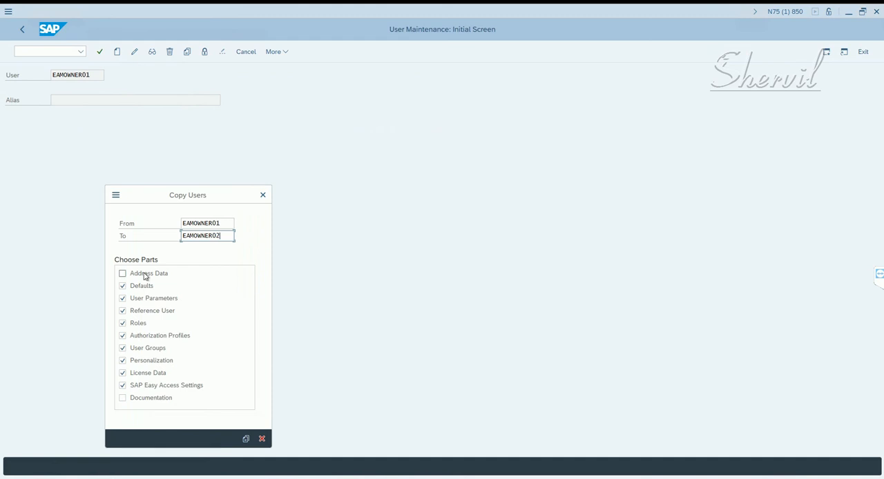
pyautogui.click(245, 440)
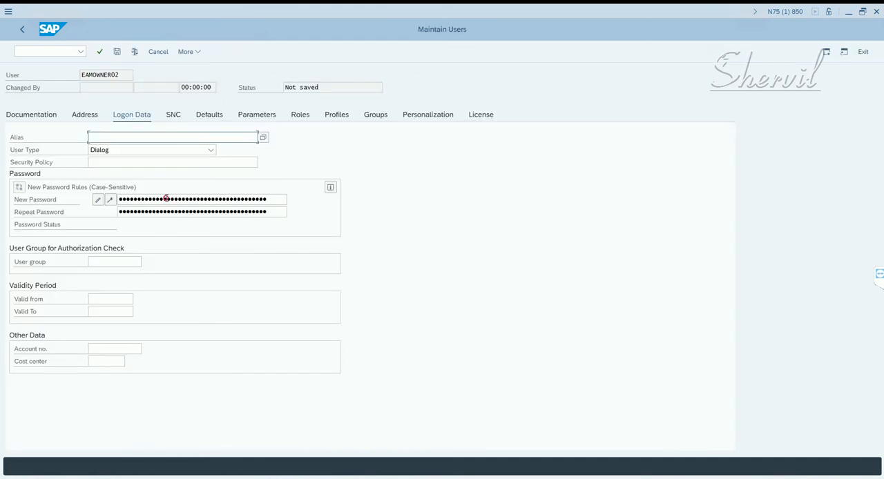
# - Enter and repeat the initial password in the logon data of EAMOWNER02
pyautogui.click(165, 199)
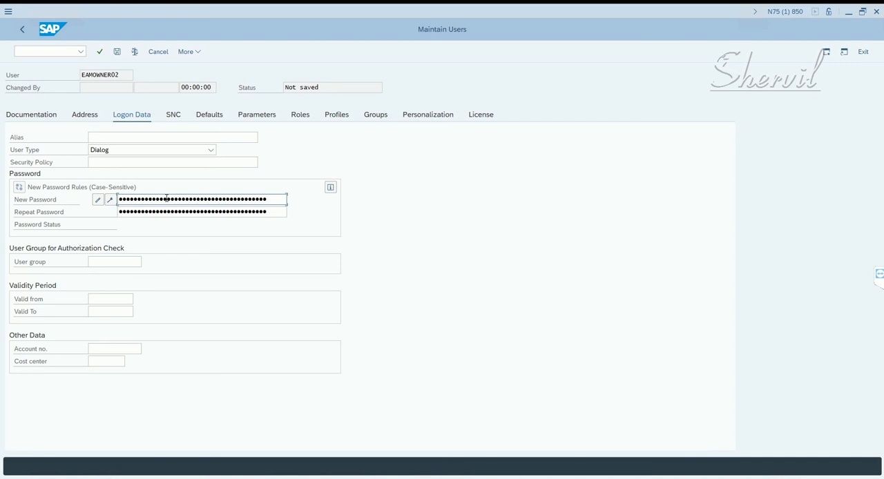
pyautogui.press('Tab')
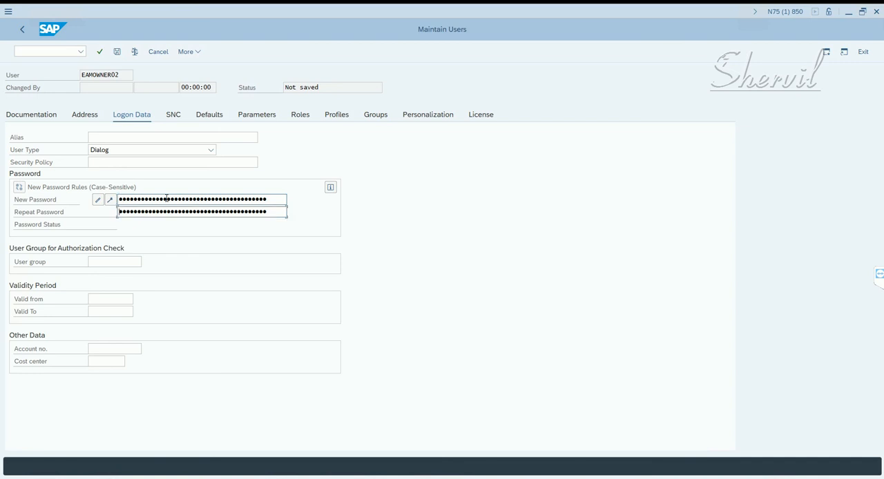
pyautogui.press('Return')
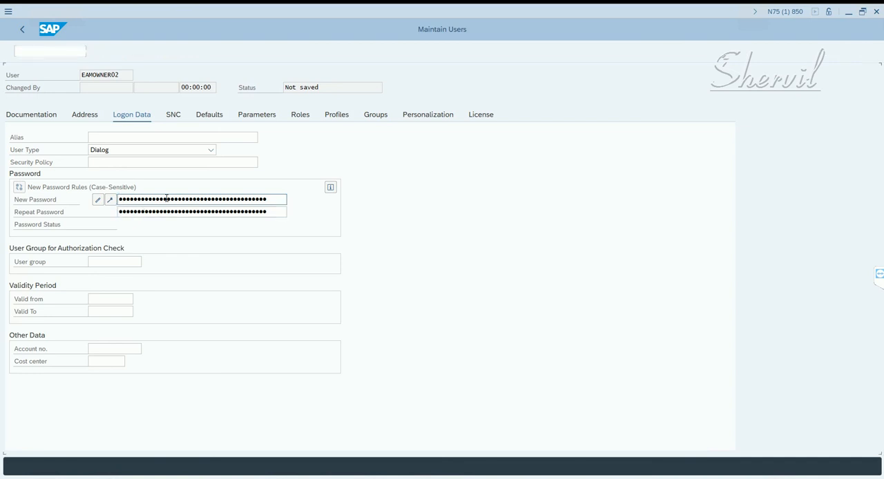
# - Set the last name of EAMOWNER02 to EAM Owner 02 in the address data and save the user
pyautogui.click(93, 117)
pyautogui.moveTo(121, 164); pyautogui.dragTo(129, 166)
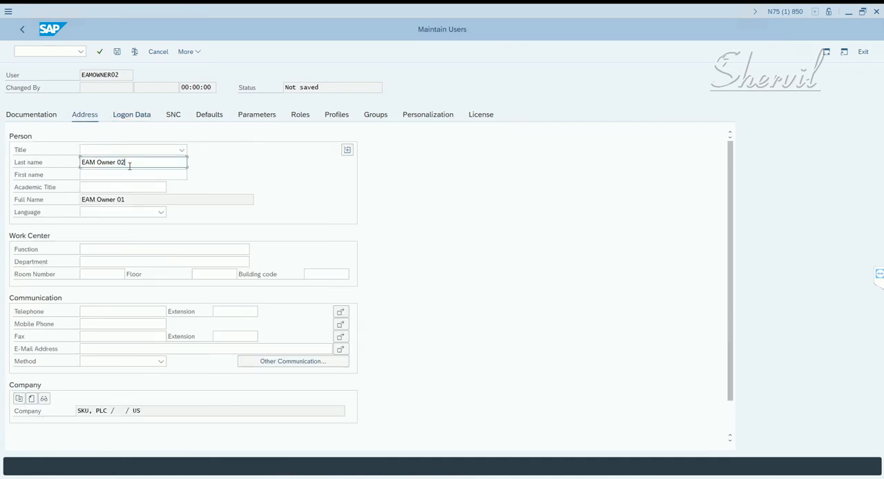
pyautogui.write('2')
pyautogui.press('Return')
pyautogui.click(118, 53)
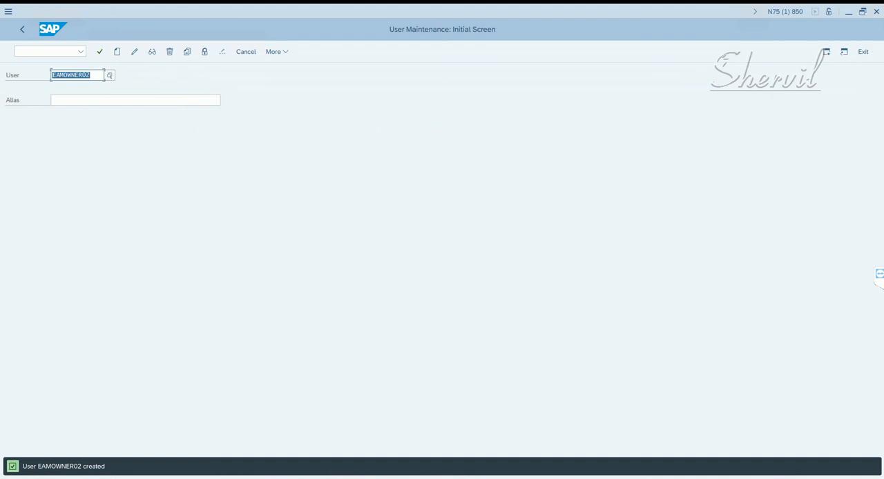
# - Review the firefighter user, controller and owner entries and their standard SAP roles in the Notepad notes
pyautogui.hotkey('alt', 'Tab')
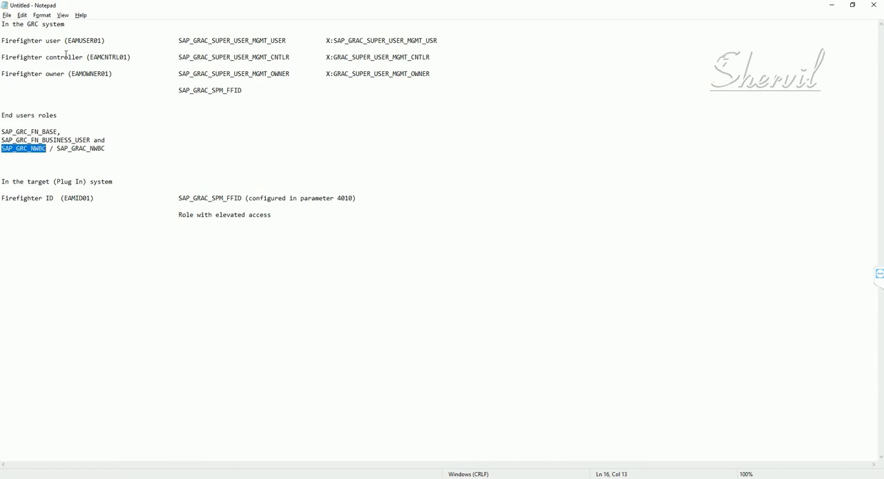
pyautogui.click(59, 42)
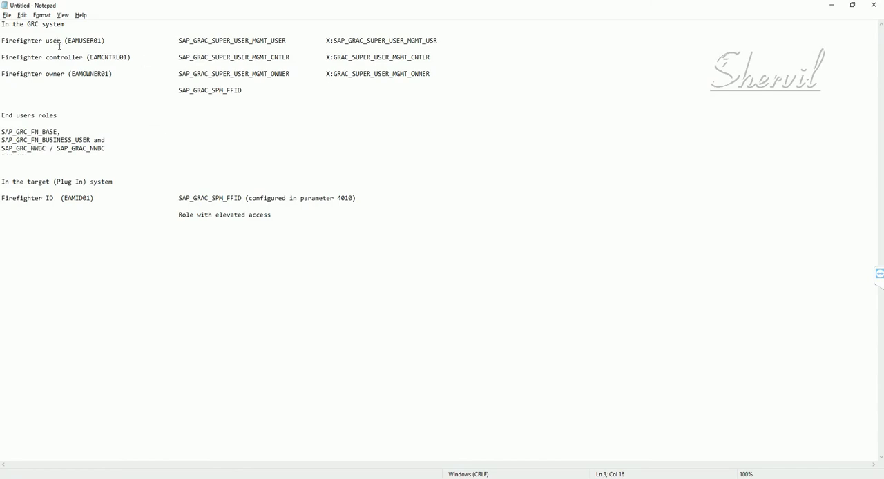
pyautogui.click(72, 57)
pyautogui.click(55, 73)
pyautogui.moveTo(297, 40); pyautogui.dragTo(179, 41)
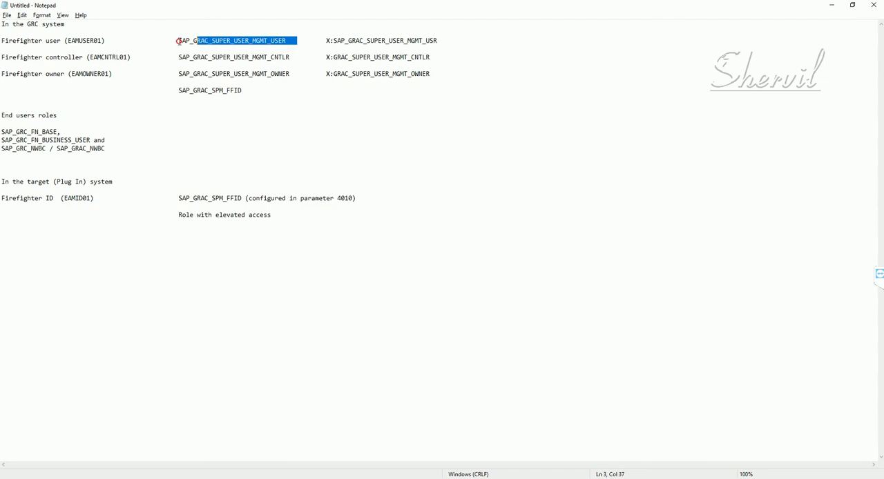
pyautogui.moveTo(241, 90); pyautogui.dragTo(181, 31)
pyautogui.click(255, 79)
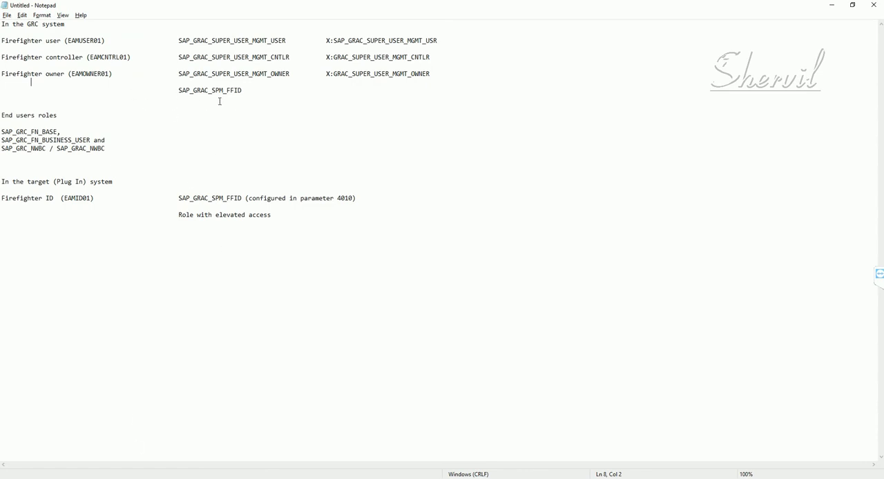
pyautogui.click(197, 95)
pyautogui.moveTo(197, 95); pyautogui.dragTo(179, 91)
# - Copy the role name X:GRAC_SPM_FFID from SAP role maintenance (PFCG) into the Notepad notes beside SAP_GRAC_SPM_FFID
pyautogui.click(255, 93)
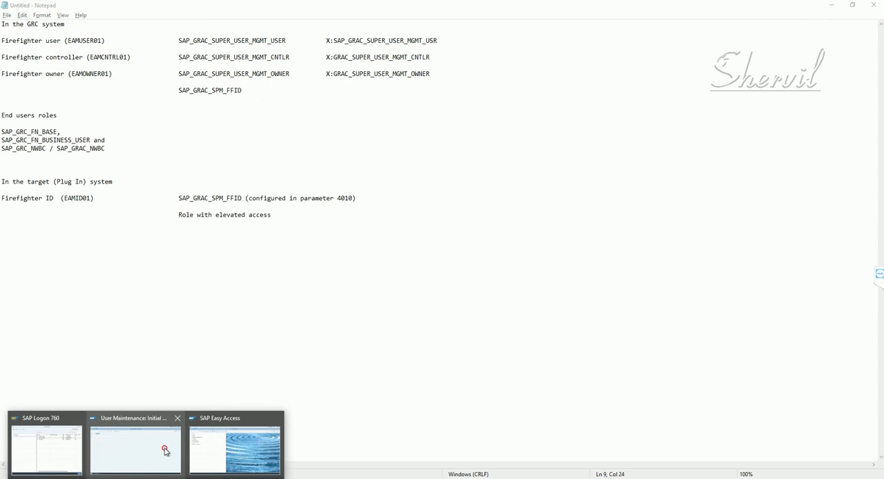
pyautogui.click(166, 450)
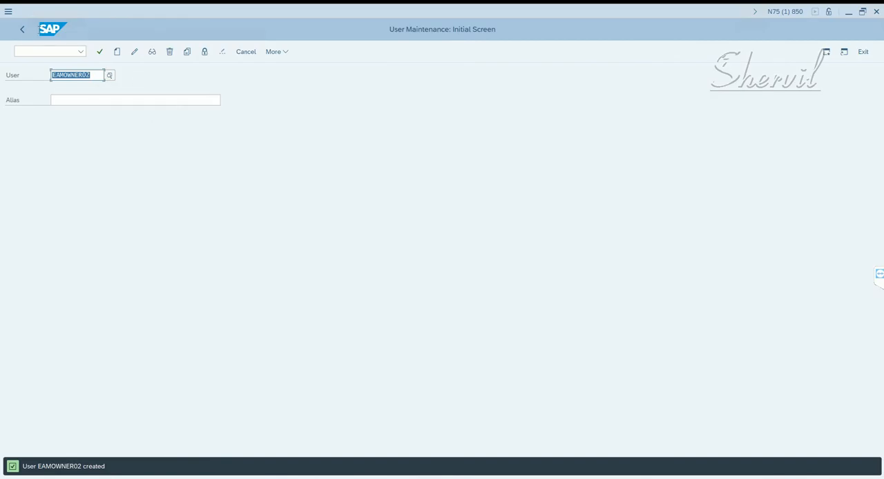
pyautogui.click(23, 30)
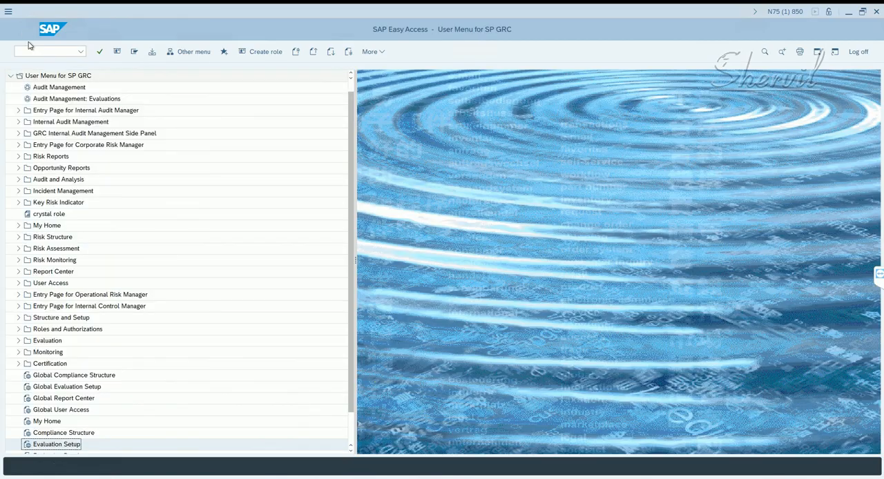
pyautogui.click(29, 51)
pyautogui.write('pfcg')
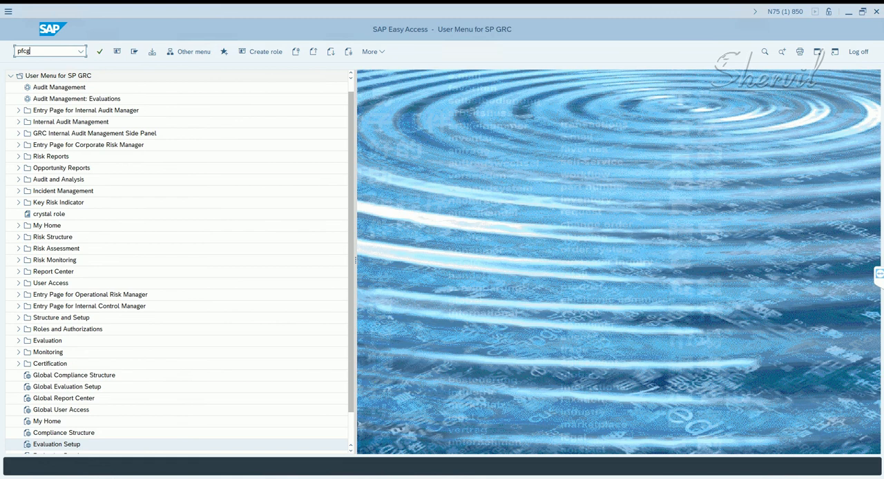
pyautogui.press('Return')
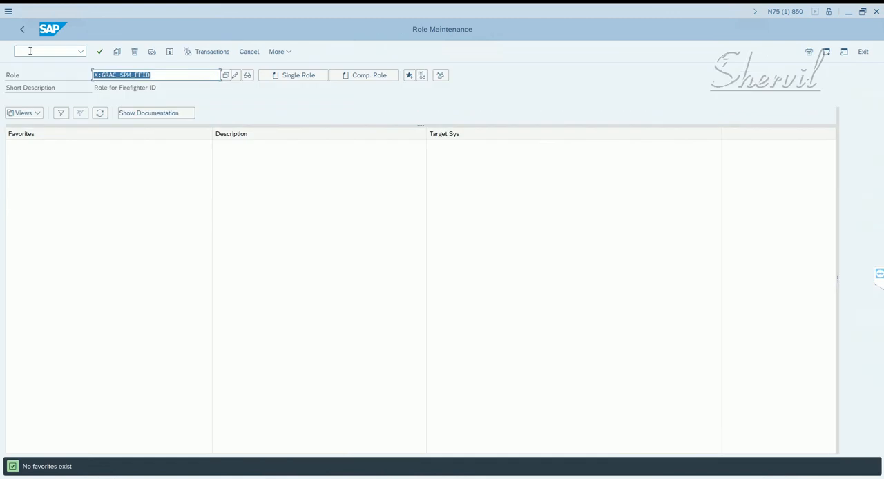
pyautogui.press('End')
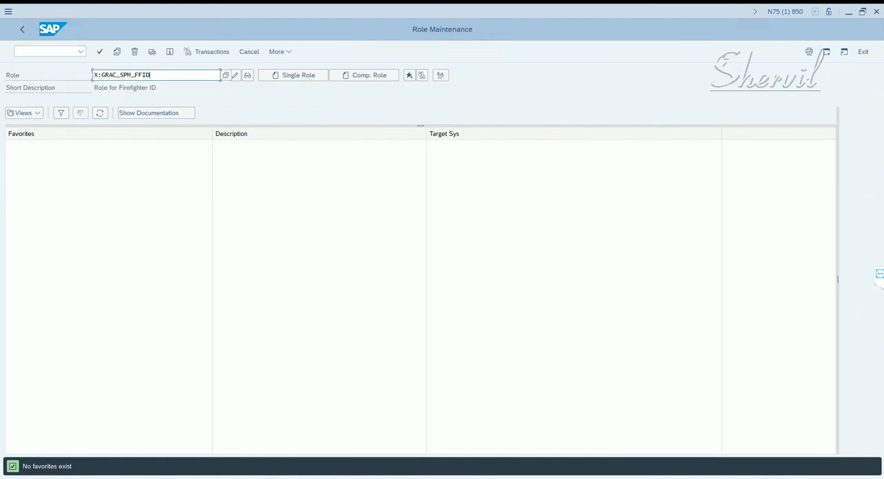
pyautogui.hotkey('alt', 'Tab')
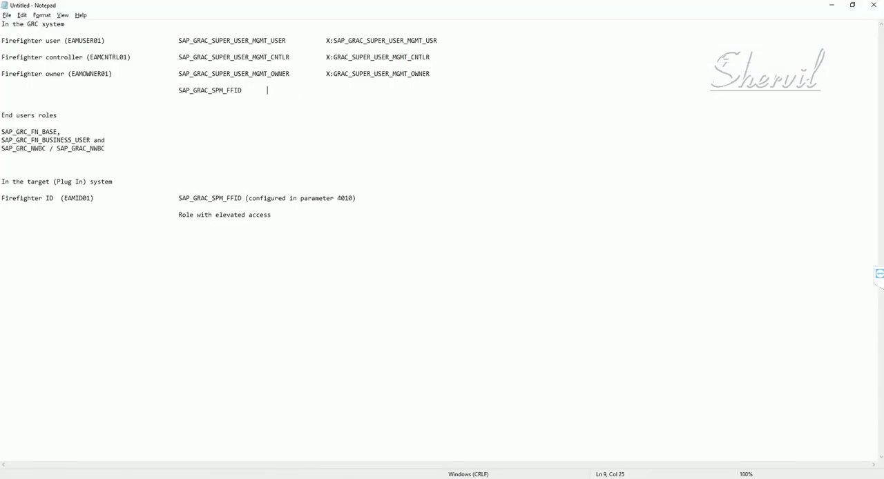
pyautogui.hotkey('ctrl', 'v')
# - Review the custom X: roles and the end-user roles listed in the notes for the GRC system
pyautogui.moveTo(395, 91); pyautogui.dragTo(242, 67)
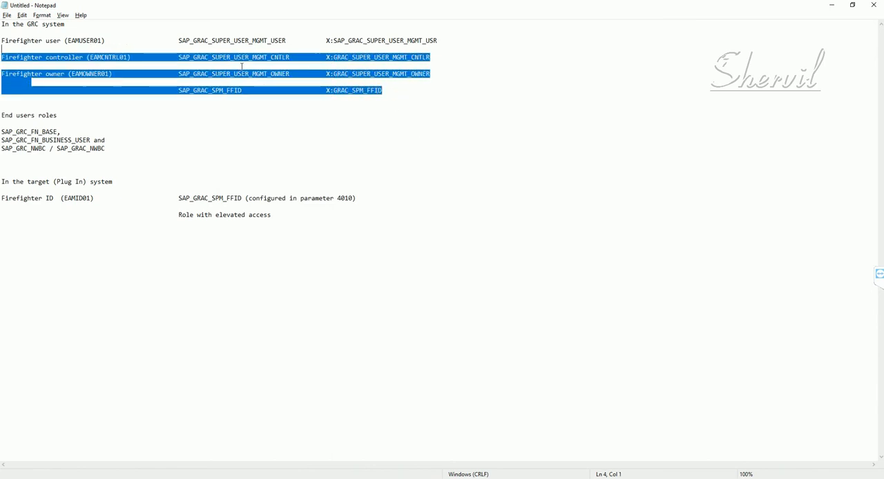
pyautogui.click(250, 83)
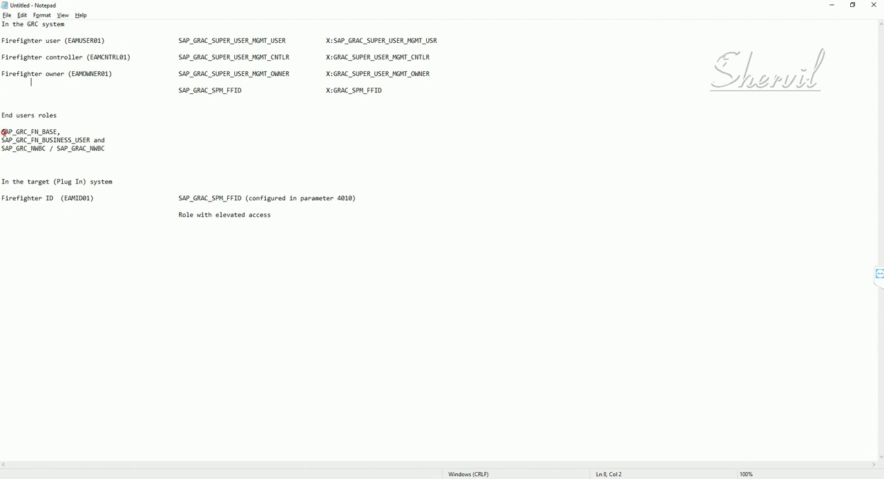
pyautogui.moveTo(3, 132); pyautogui.dragTo(46, 148)
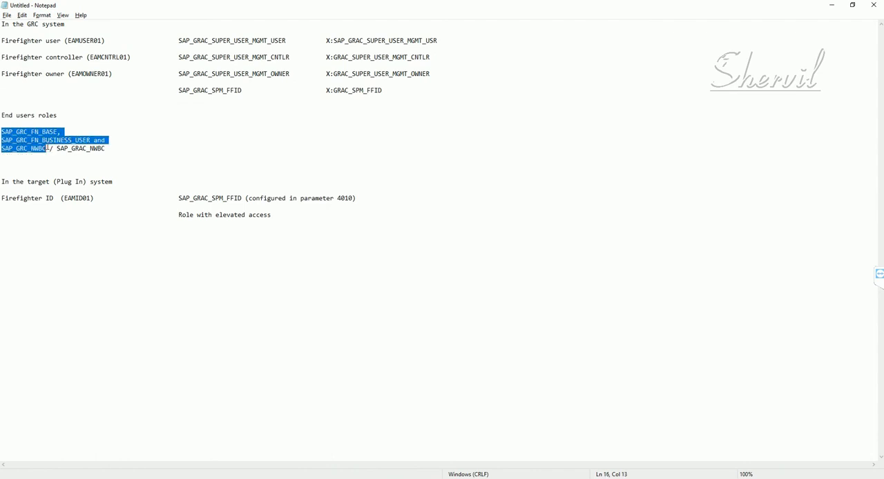
pyautogui.click(46, 149)
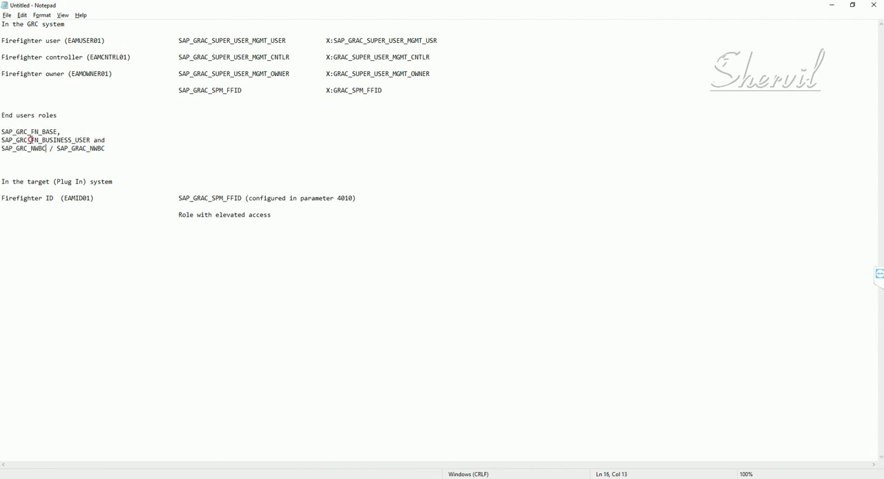
pyautogui.keyDown('shift'); pyautogui.click(12, 131); pyautogui.keyUp('shift')
pyautogui.keyDown('shift'); pyautogui.click(2, 131); pyautogui.keyUp('shift')
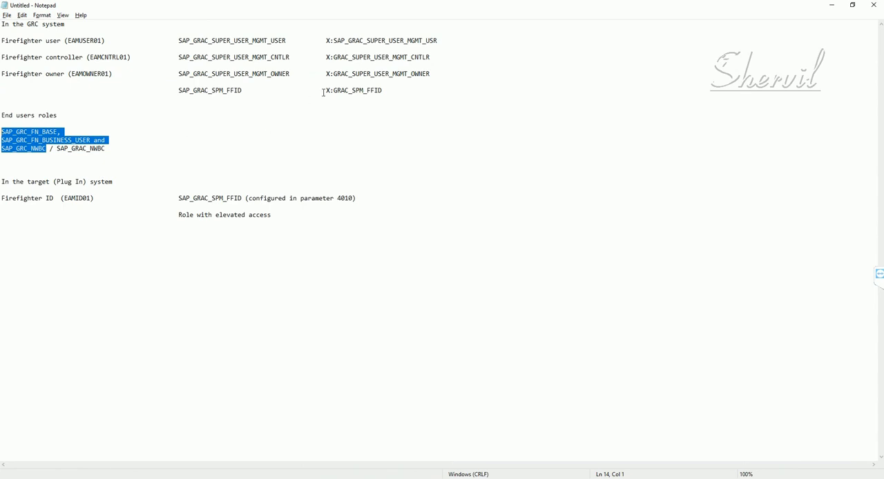
pyautogui.moveTo(383, 91); pyautogui.dragTo(325, 90)
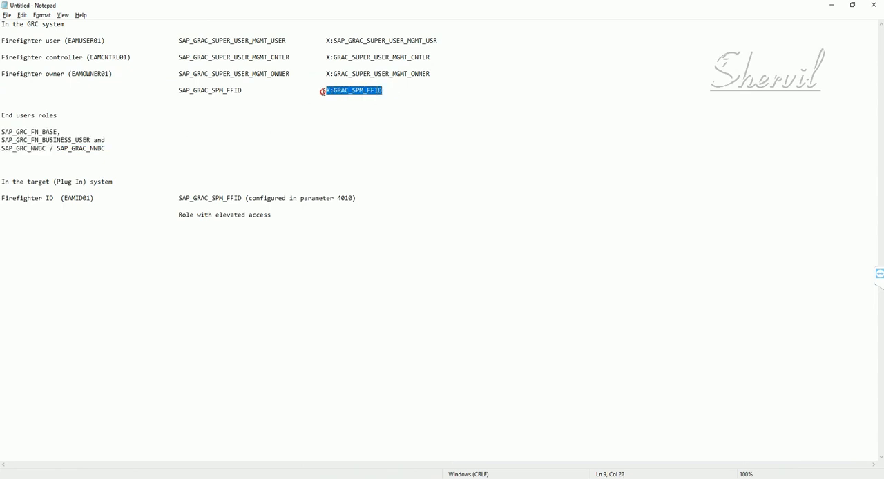
pyautogui.moveTo(440, 40); pyautogui.dragTo(319, 40)
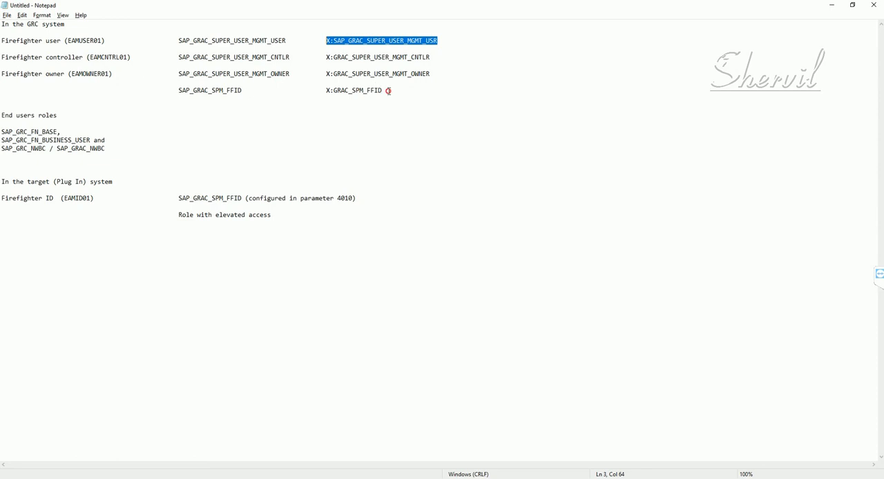
# - Review the target (plug-in) system notes on the Firefighter ID, its SAP_GRAC_SPM_FFID role from parameter 4010, and the elevated-access role
pyautogui.moveTo(388, 89); pyautogui.dragTo(326, 89)
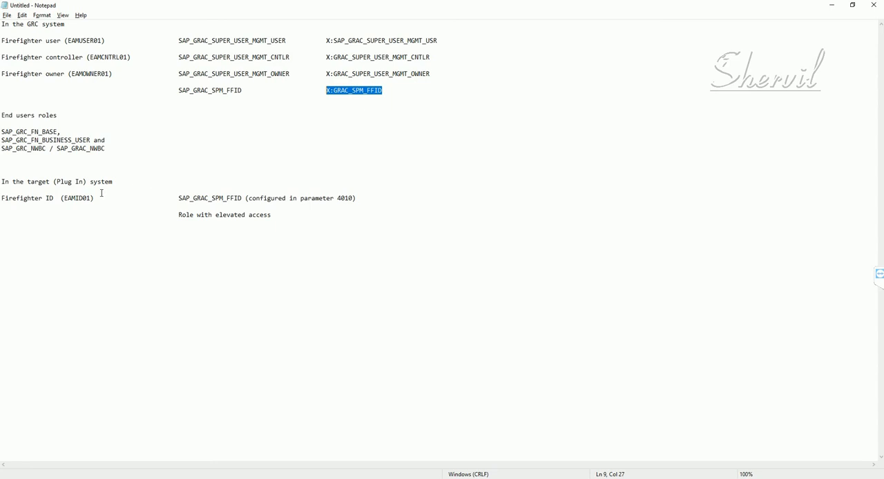
pyautogui.moveTo(57, 199); pyautogui.dragTo(2, 200)
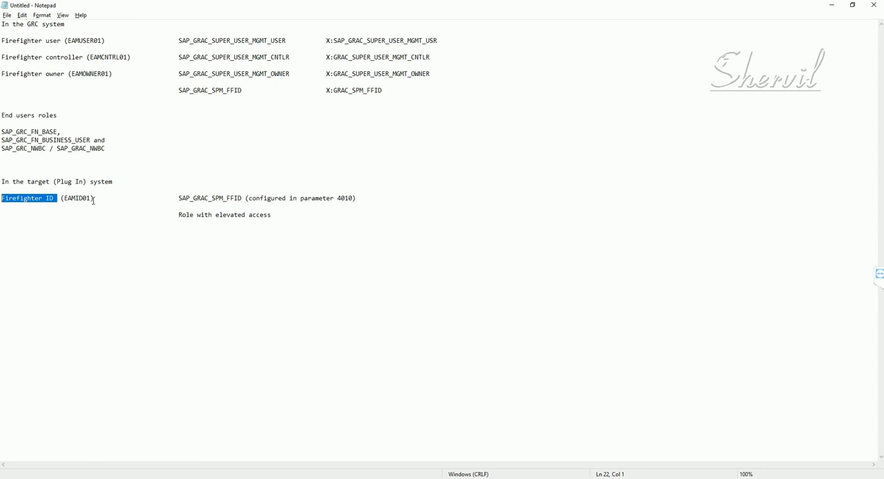
pyautogui.click(66, 181)
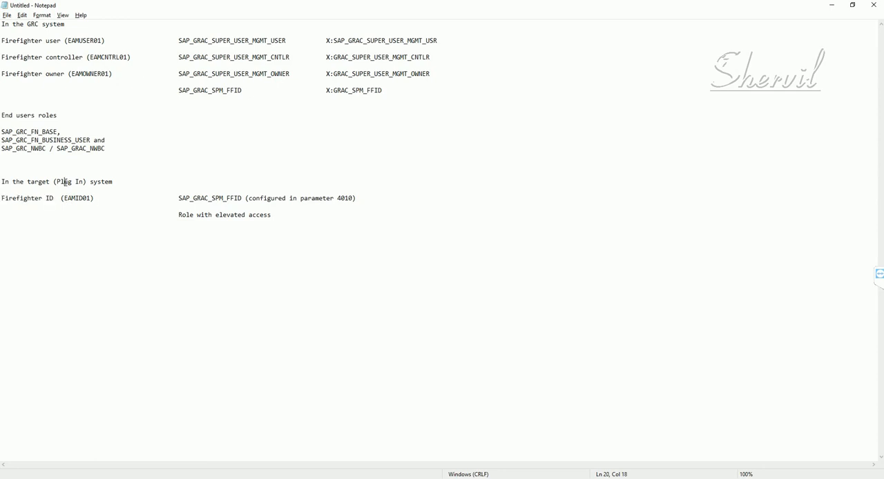
pyautogui.moveTo(56, 182); pyautogui.dragTo(1, 199)
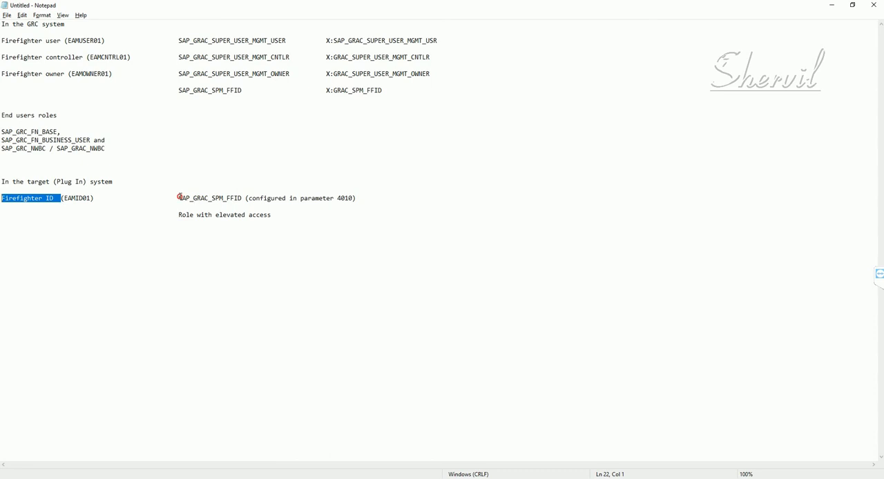
pyautogui.moveTo(178, 198); pyautogui.dragTo(243, 198)
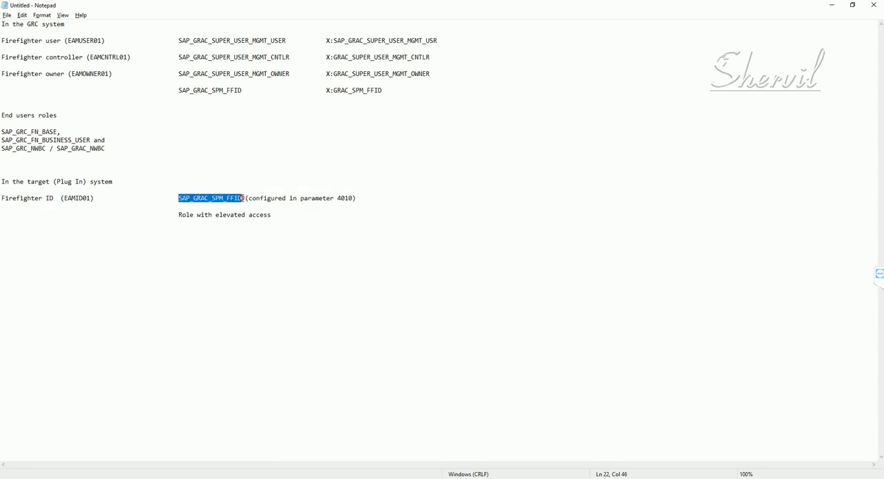
pyautogui.click(351, 198)
pyautogui.moveTo(350, 199); pyautogui.dragTo(335, 200)
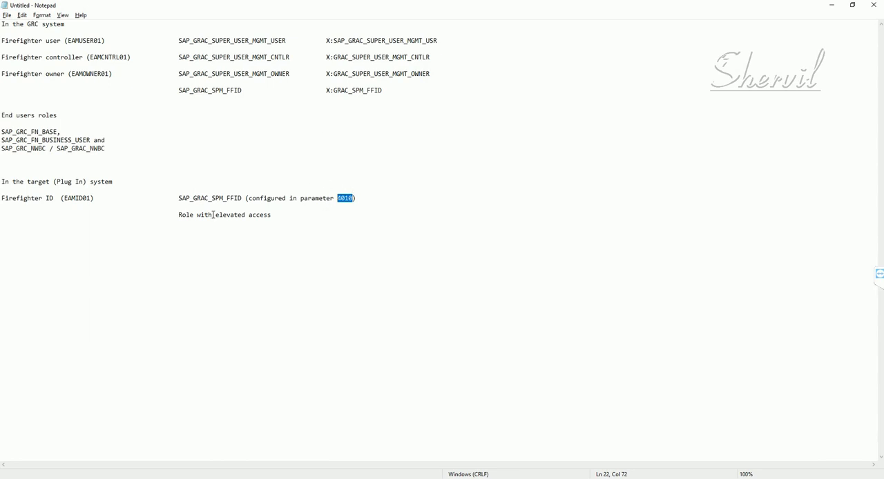
pyautogui.click(178, 215)
pyautogui.moveTo(178, 214); pyautogui.dragTo(272, 217)
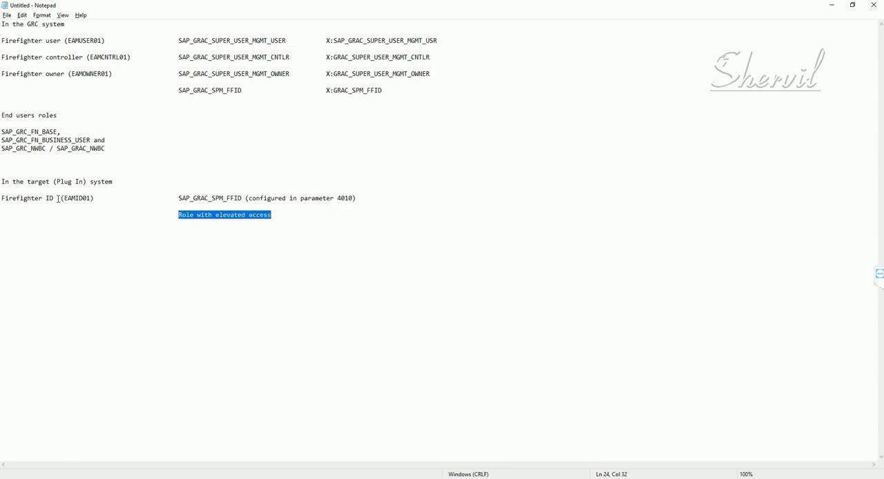
pyautogui.moveTo(58, 198); pyautogui.dragTo(1, 199)
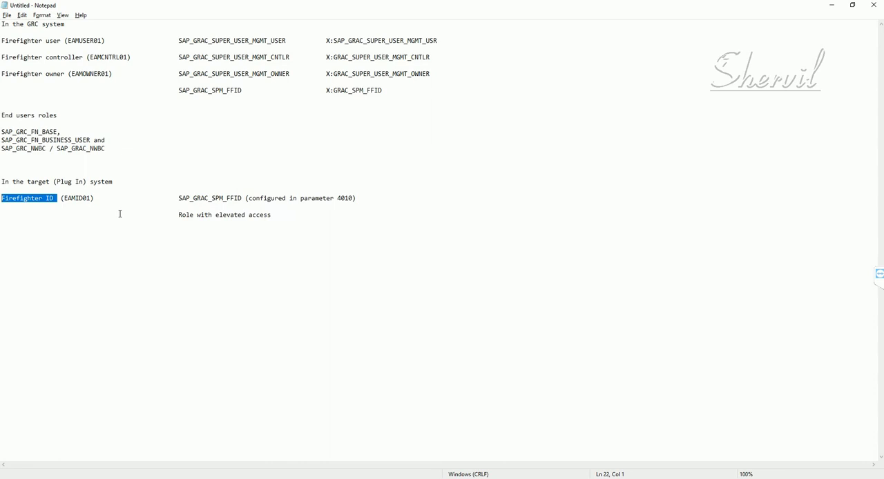
pyautogui.click(180, 198)
pyautogui.moveTo(180, 198)
pyautogui.mouseDown()
pyautogui.moveTo(242, 199)
pyautogui.moveTo(239, 216)
pyautogui.moveTo(178, 215)
pyautogui.mouseUp()
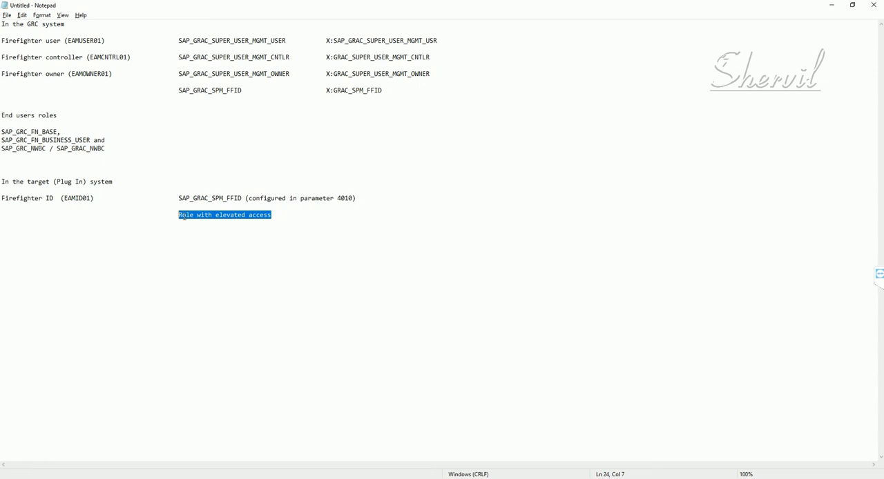
pyautogui.click(43, 198)
pyautogui.moveTo(12, 198); pyautogui.dragTo(11, 198)
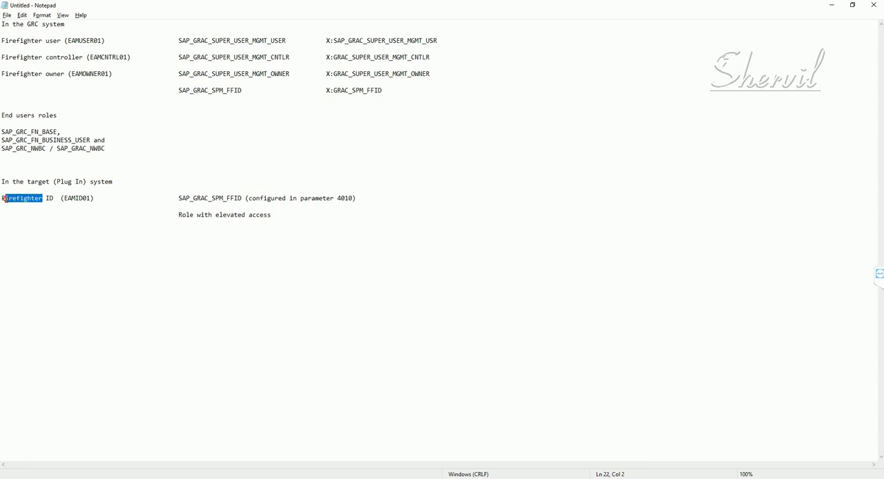